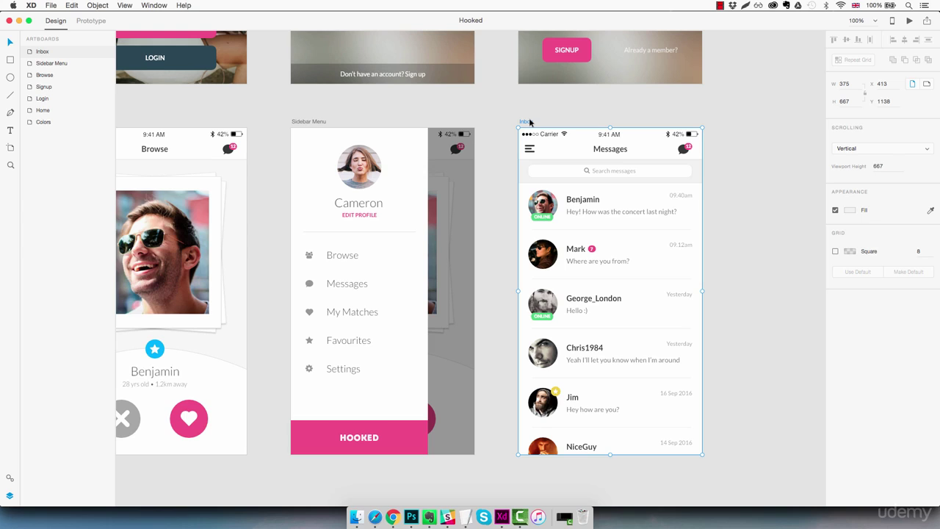
Replace the existing Inbox artboard with a blank iPhone 6/7 artboard, top-aligned beside Sidebar Menu at X 413, Y 1138.
key(Delete)
key(a)
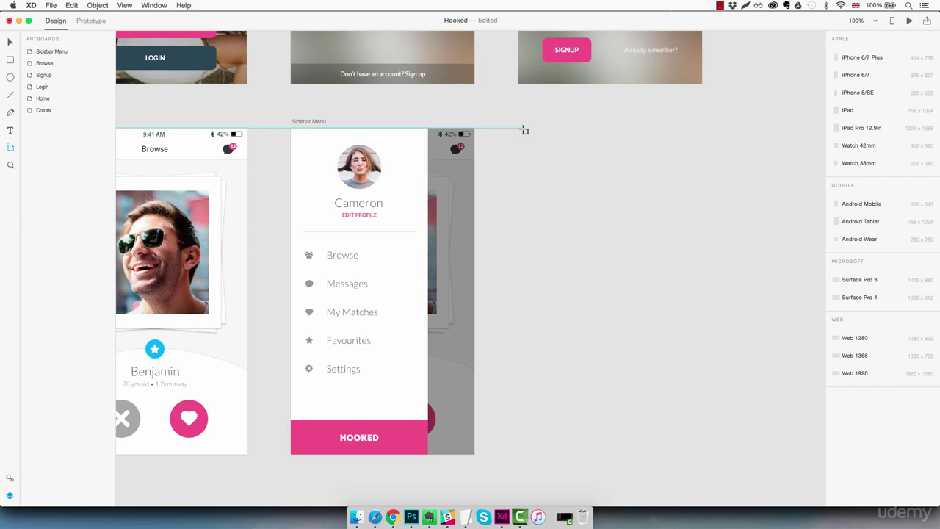
click(521, 130)
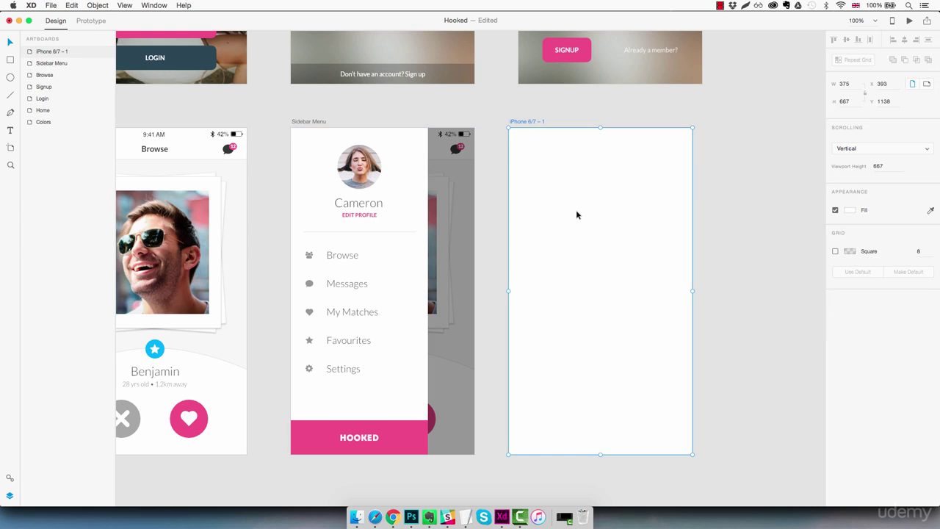
drag(584, 218, 581, 218)
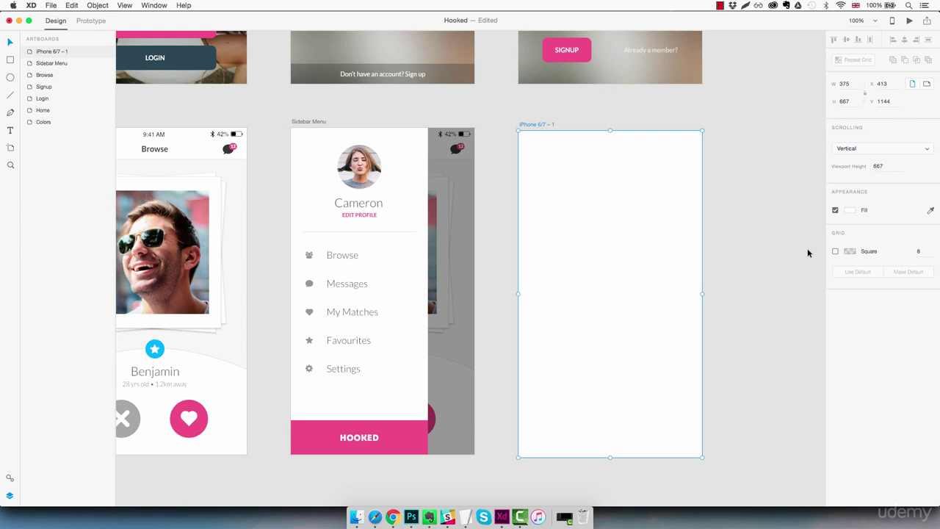
click(808, 252)
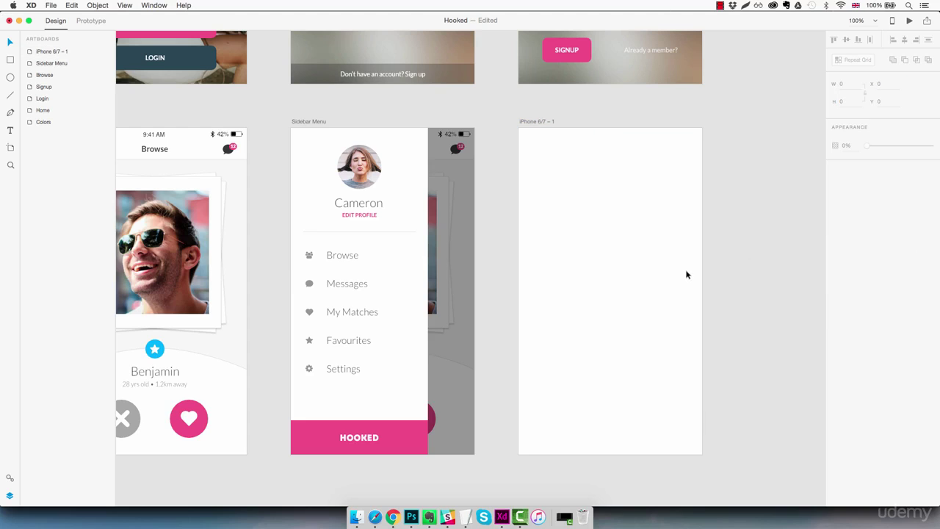
Rename the new blank artboard as Inbox.
scroll(588, 283, left, 5)
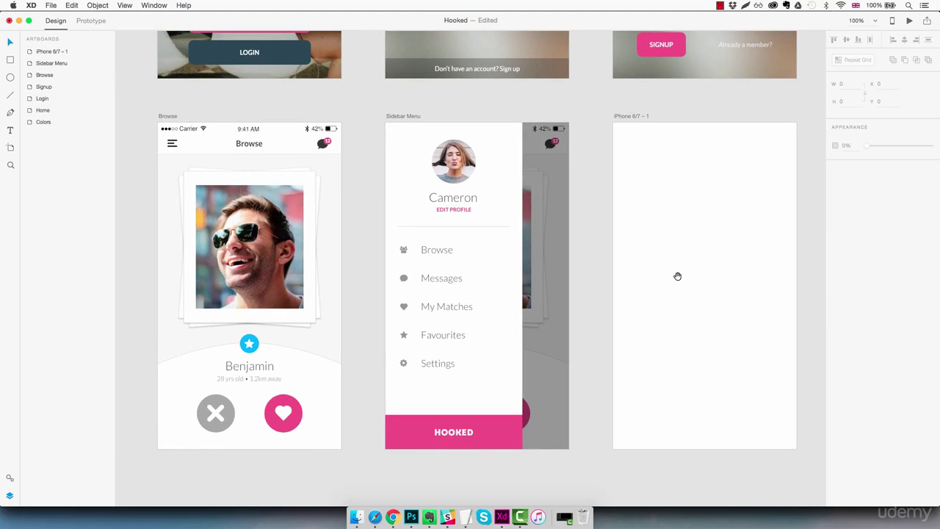
double_click(635, 115)
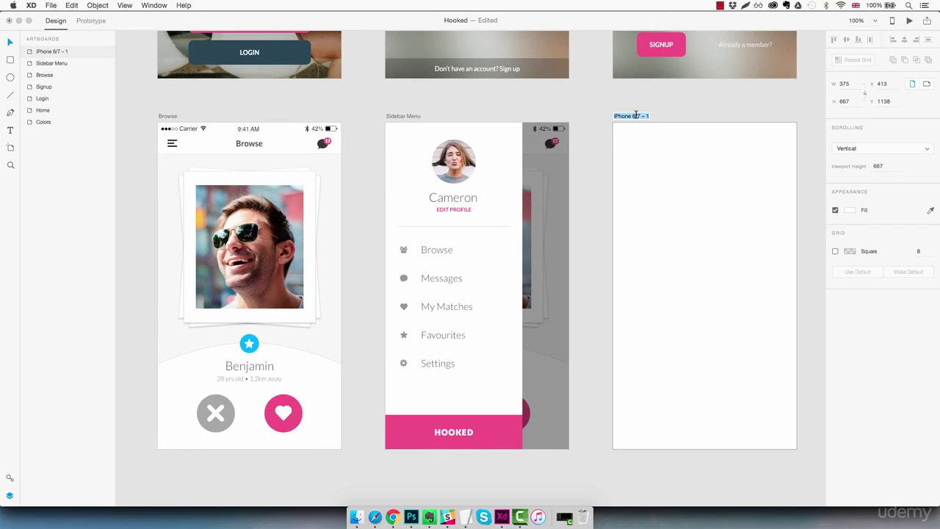
text(Inbox)
key(Return)
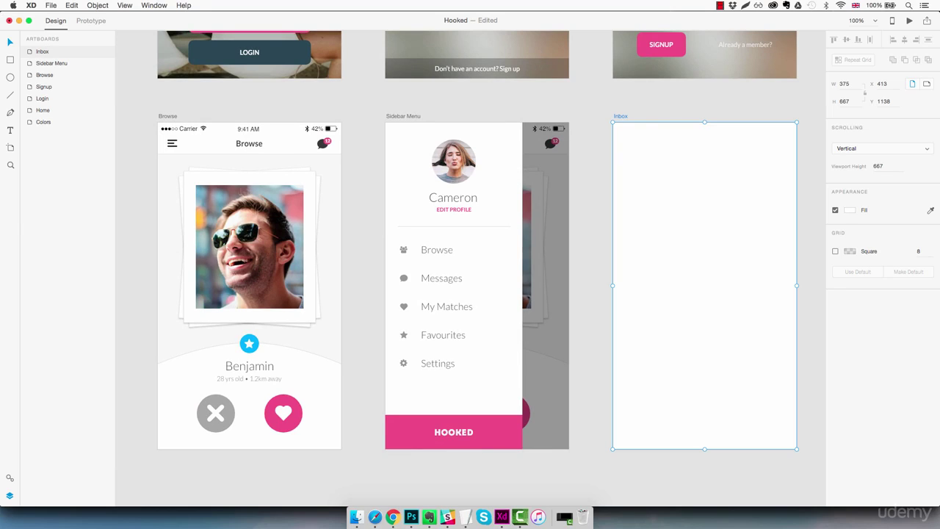
click(563, 110)
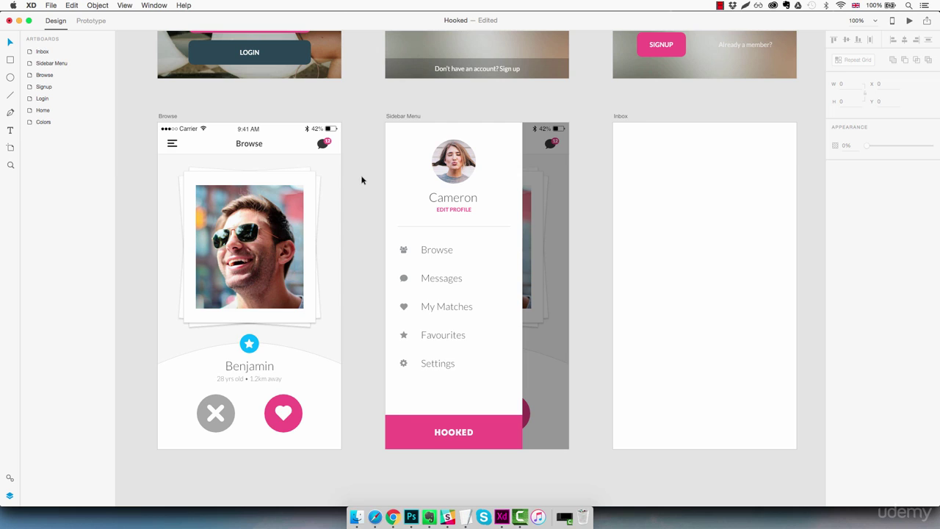
Make the Browse artboard's Header group a symbol and place an instance across the top of the Inbox artboard.
click(303, 152)
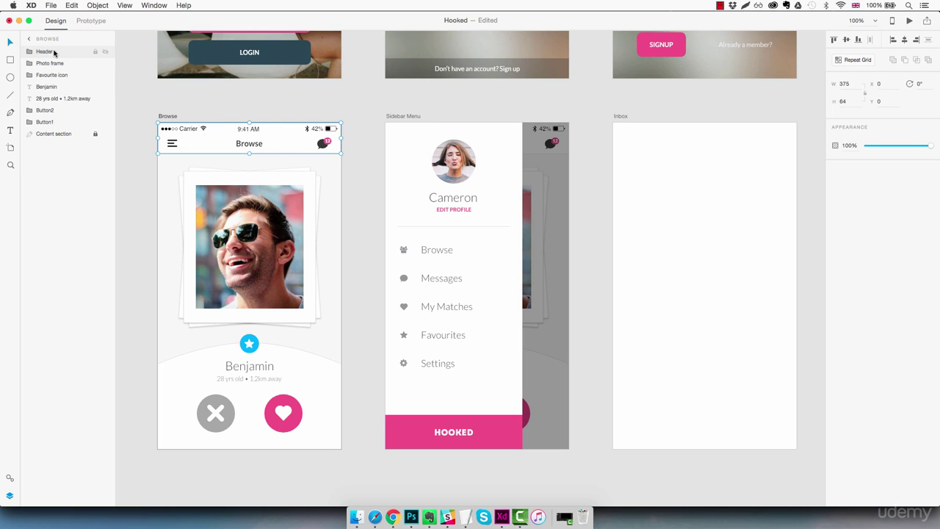
right_click(286, 144)
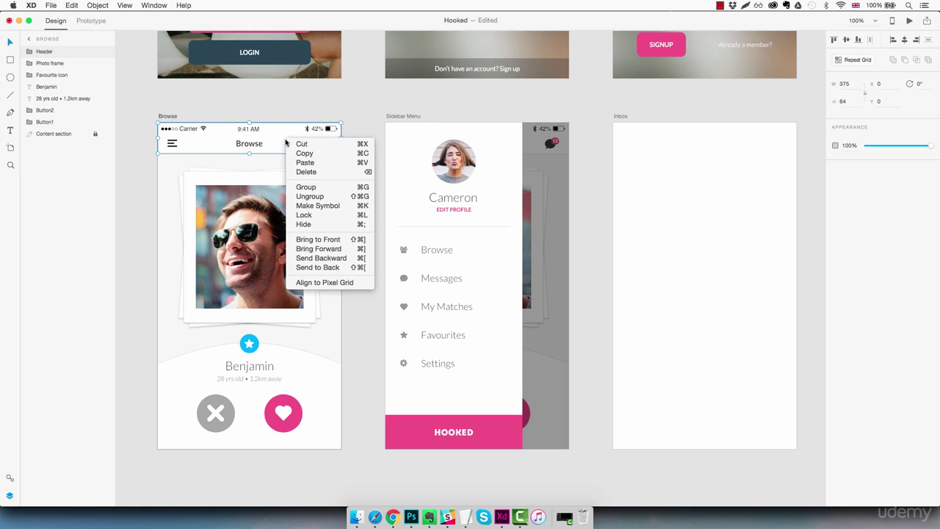
click(340, 210)
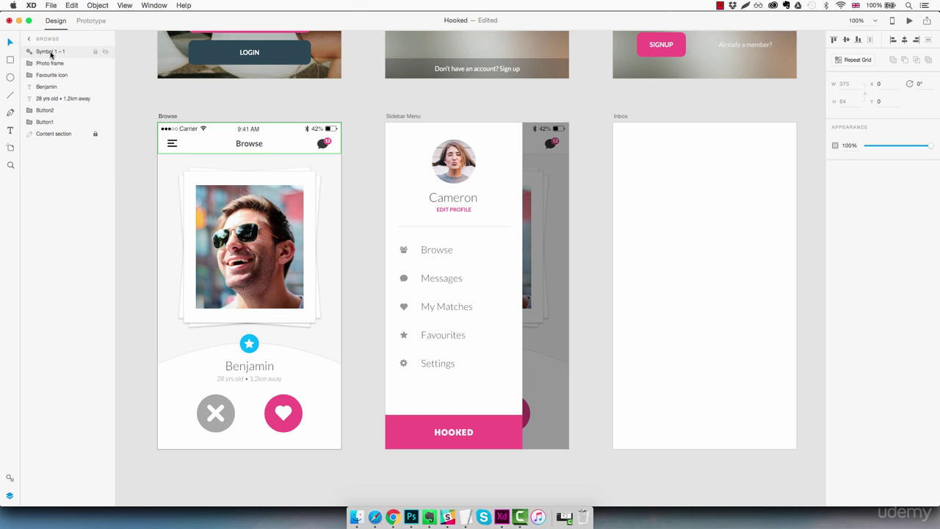
click(9, 479)
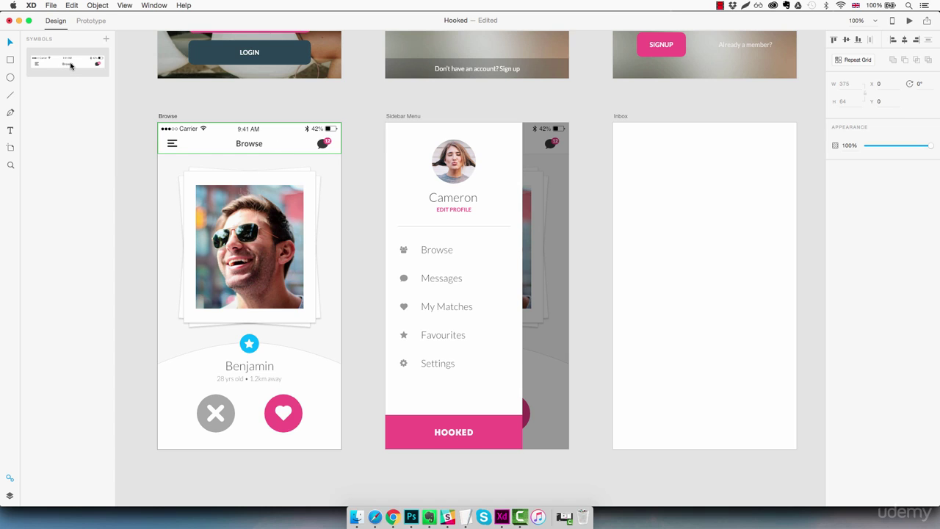
drag(72, 65, 741, 146)
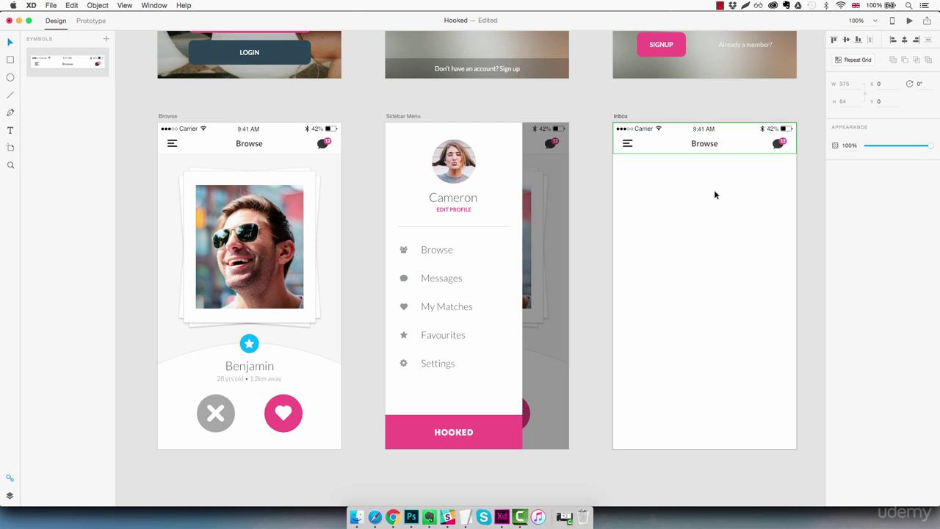
Try moving the title and the hamburger icon sideways inside the Inbox header symbol, and undo both moves.
double_click(710, 146)
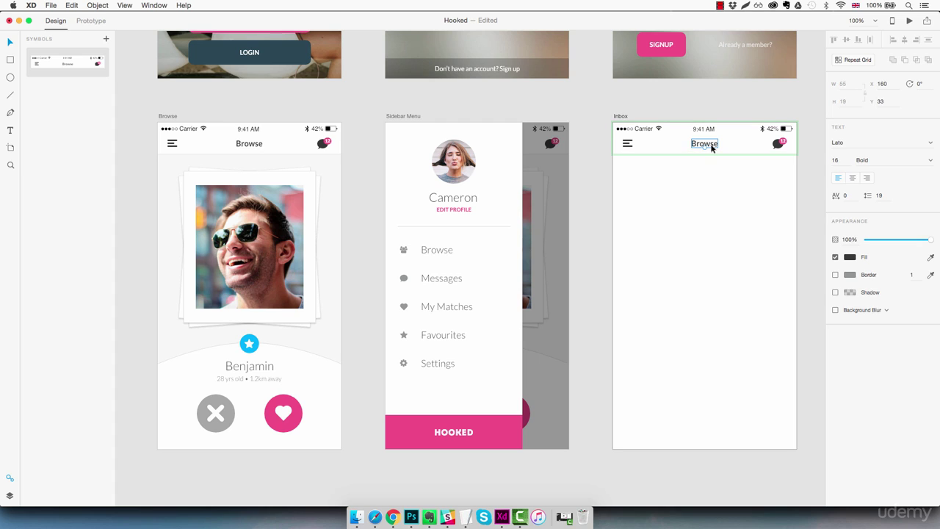
drag(714, 145, 663, 149)
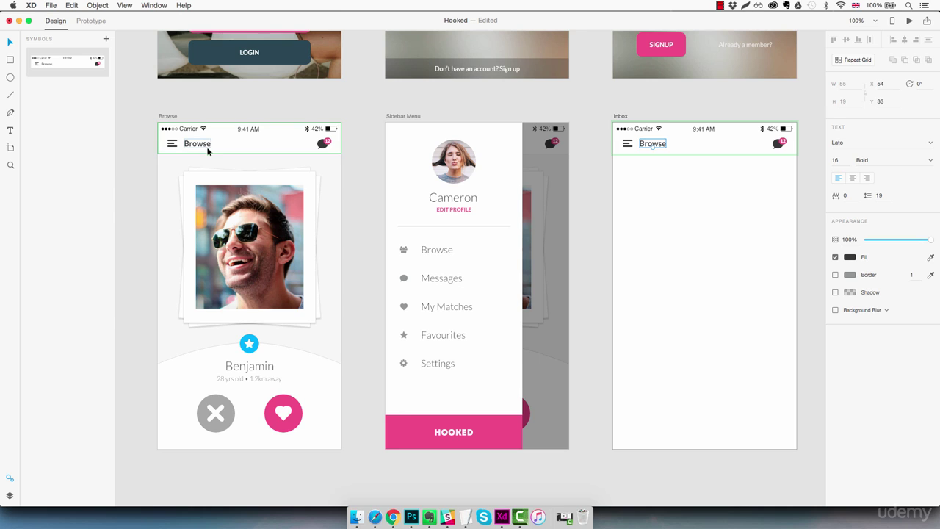
click(627, 144)
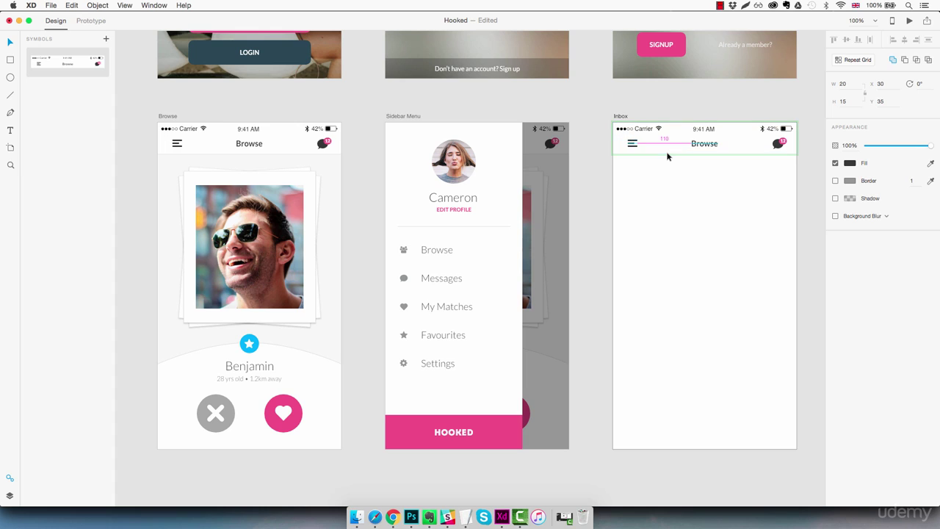
key(Right)
key(Right)
key(Right)
key(Right)
key(Right)
key(Right)
key(Right)
key(Right)
key(Right)
key(Right)
key(Right)
key(Right)
key(Right)
key(Right)
key(Right)
key(Right)
key(Right)
key(Right)
key(Right)
key(Right)
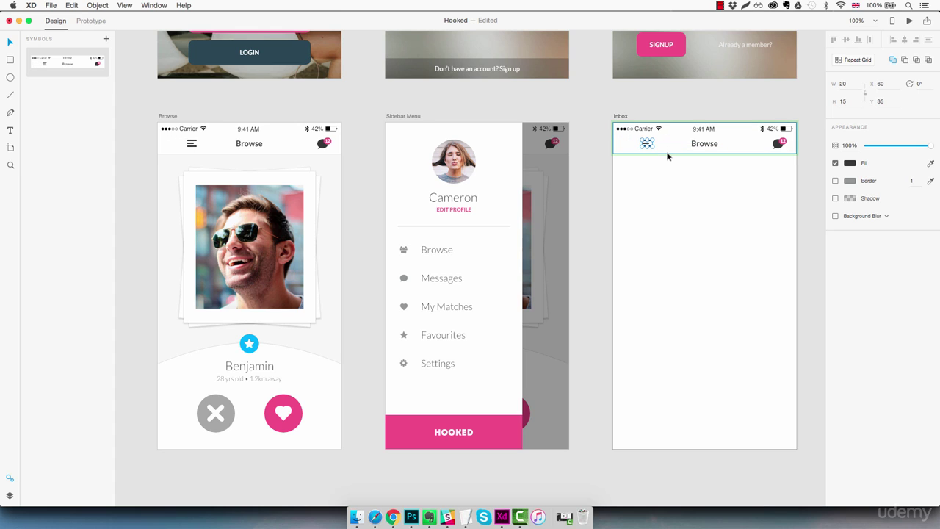
key(super+z)
click(664, 179)
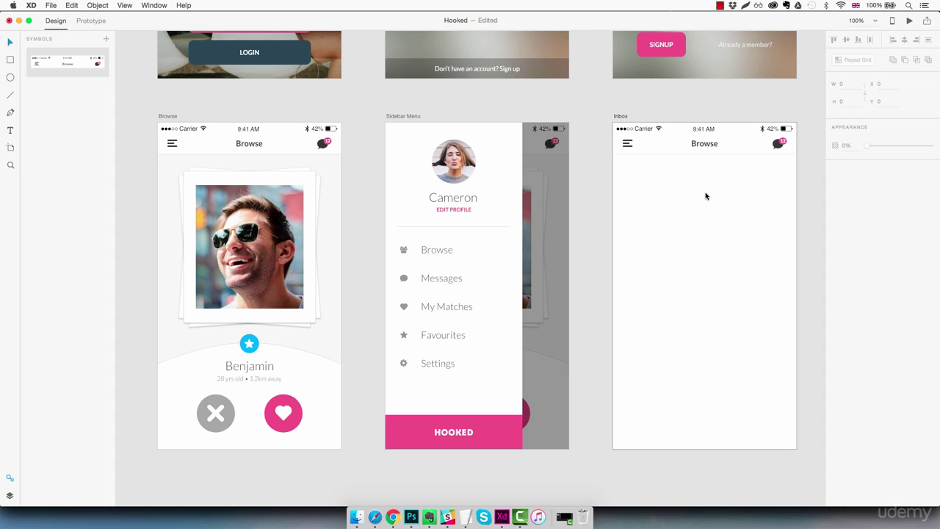
Try changing the title inside the Inbox artboard's header symbol to Inbox, and undo the text change.
double_click(706, 144)
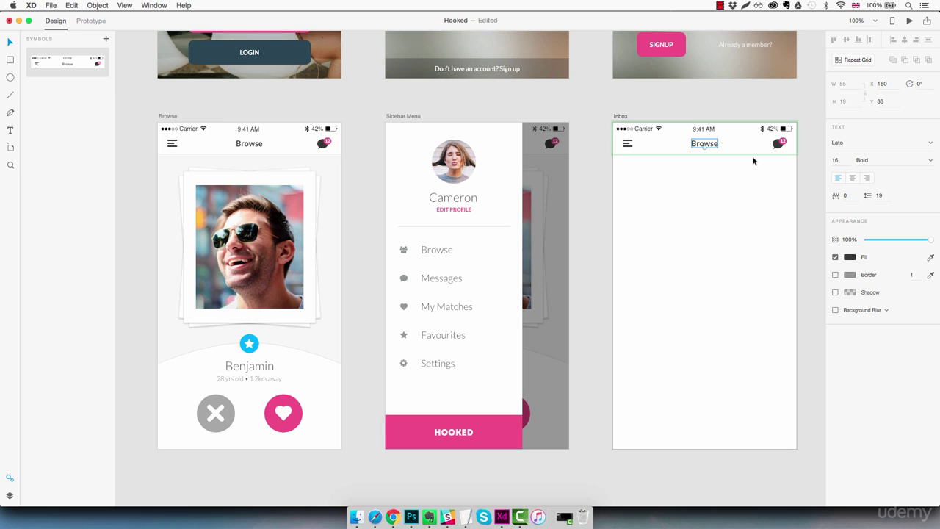
key(Return)
text(Inbox)
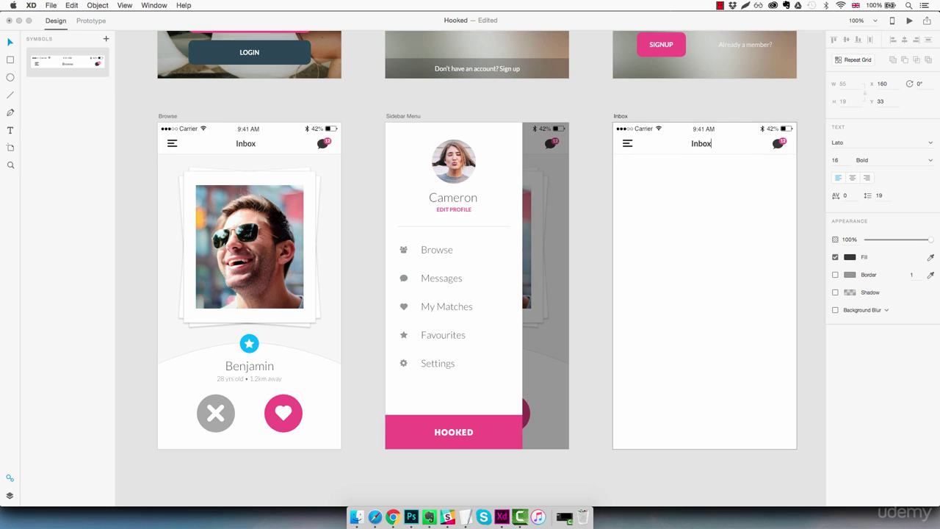
key(Escape)
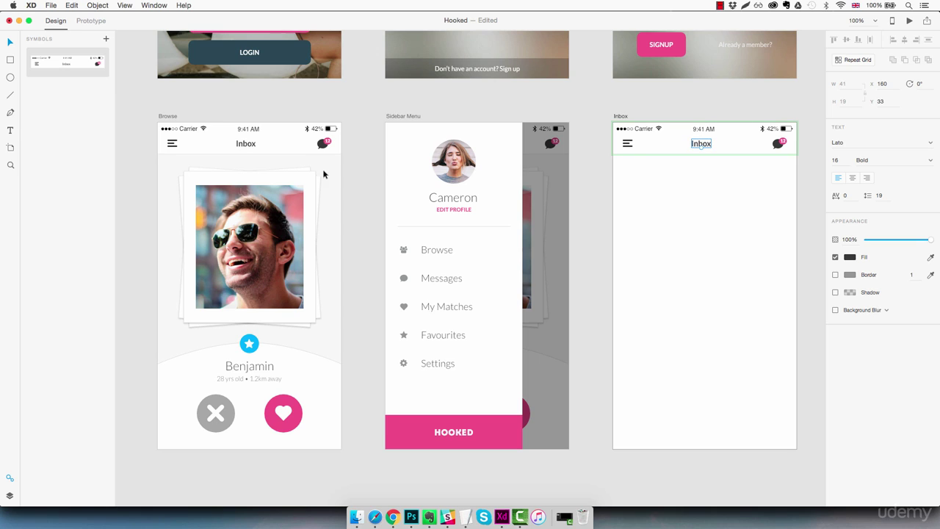
key(super+z)
click(731, 211)
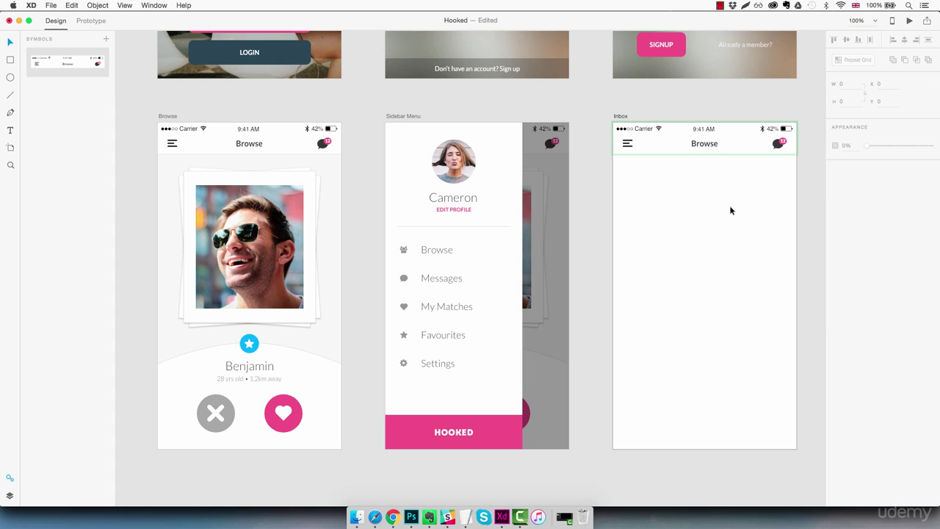
Ungroup the header symbol on the Inbox artboard and show its separate elements in the layer list.
click(735, 143)
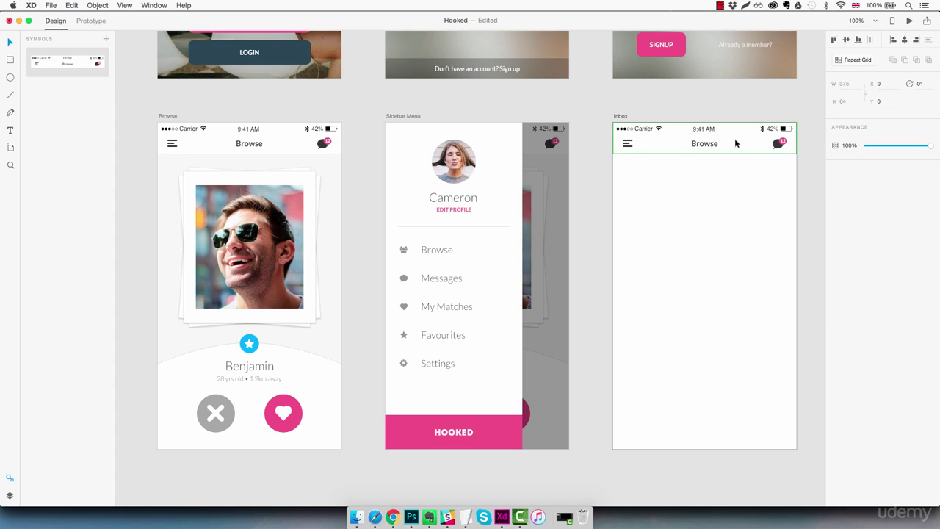
right_click(735, 143)
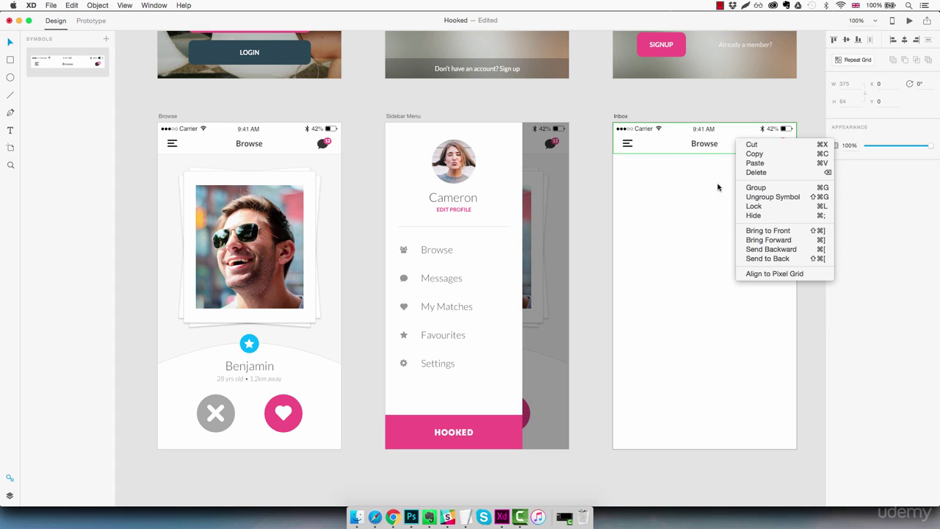
click(757, 197)
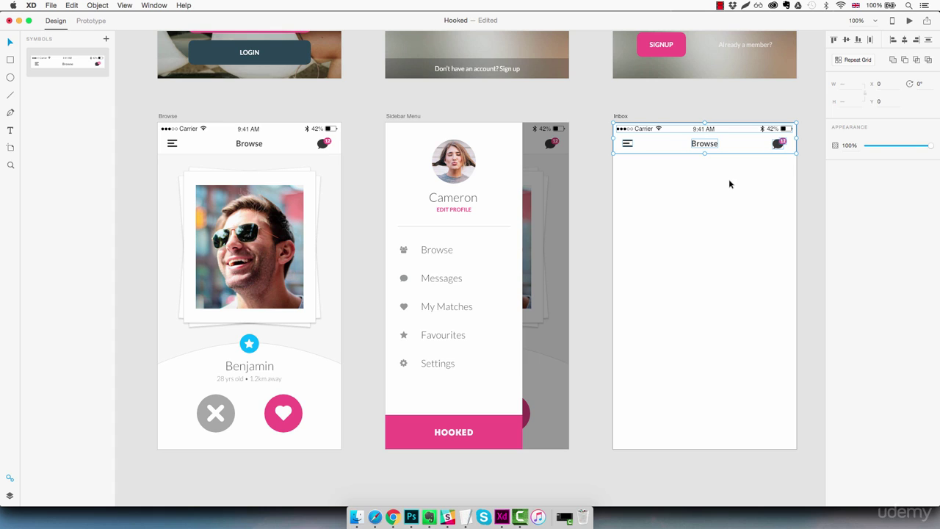
click(10, 497)
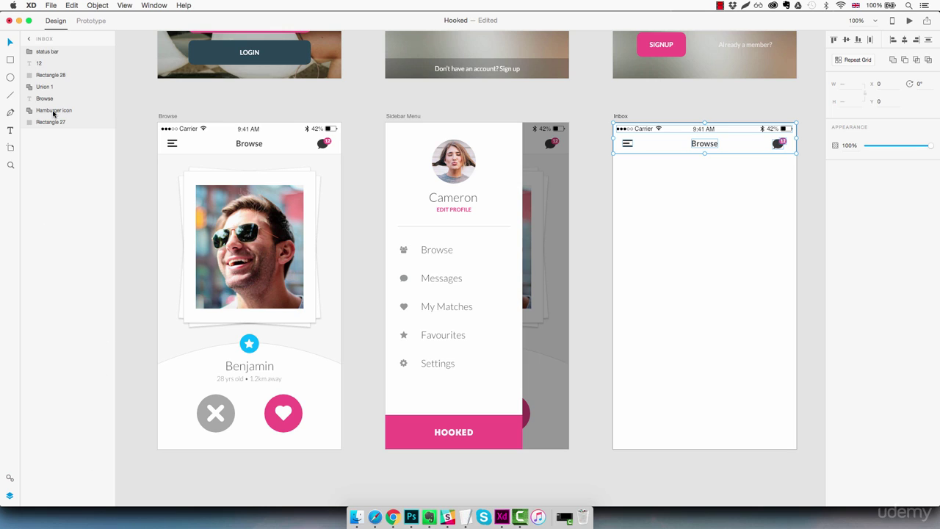
click(735, 201)
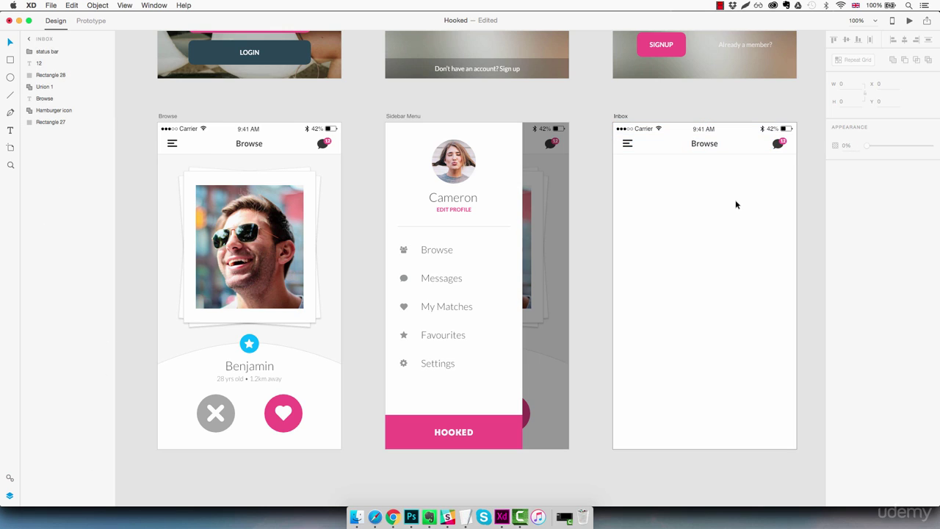
Change the Inbox artboard's header title to Inbox and centre it horizontally at X 167.
click(710, 144)
double_click(717, 147)
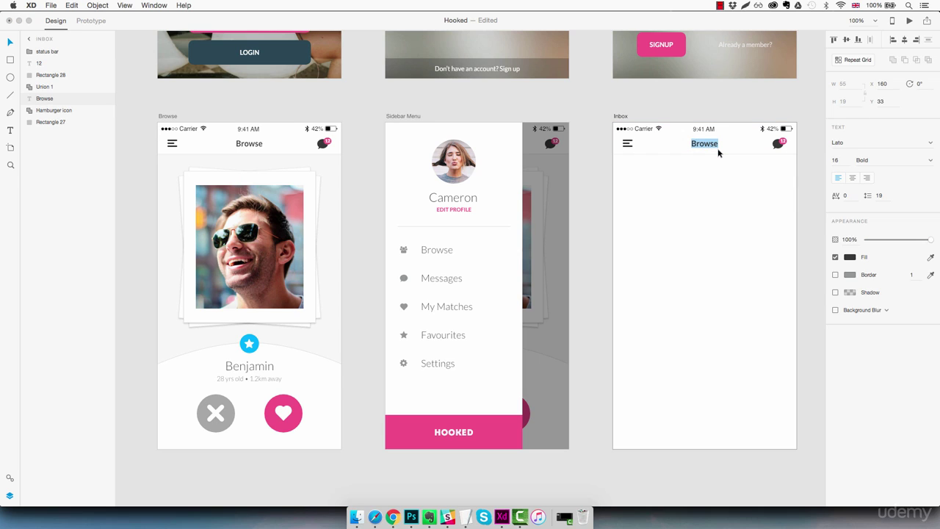
text(Inbox)
key(Escape)
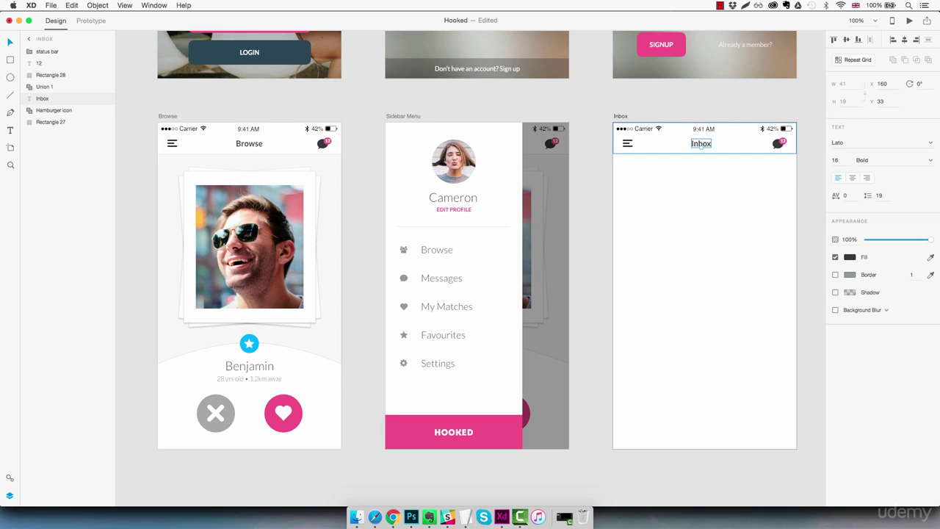
drag(703, 144, 706, 145)
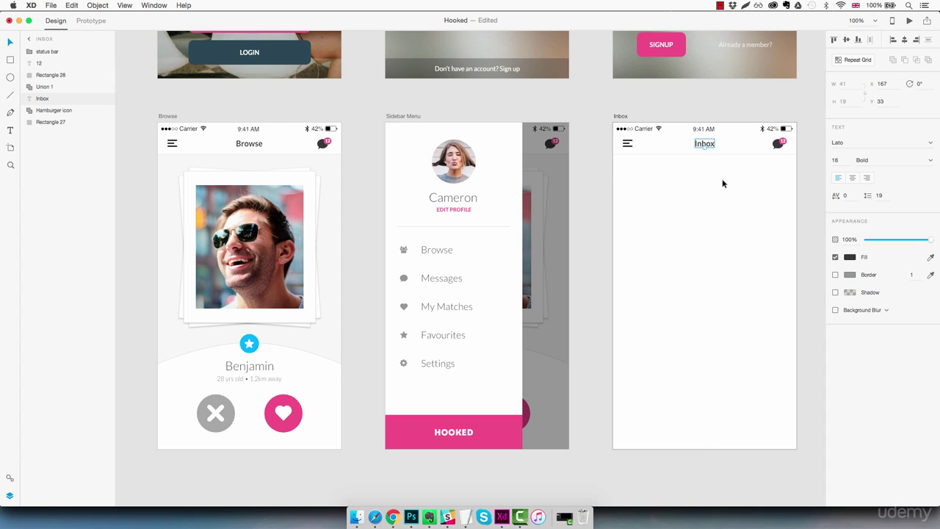
click(723, 188)
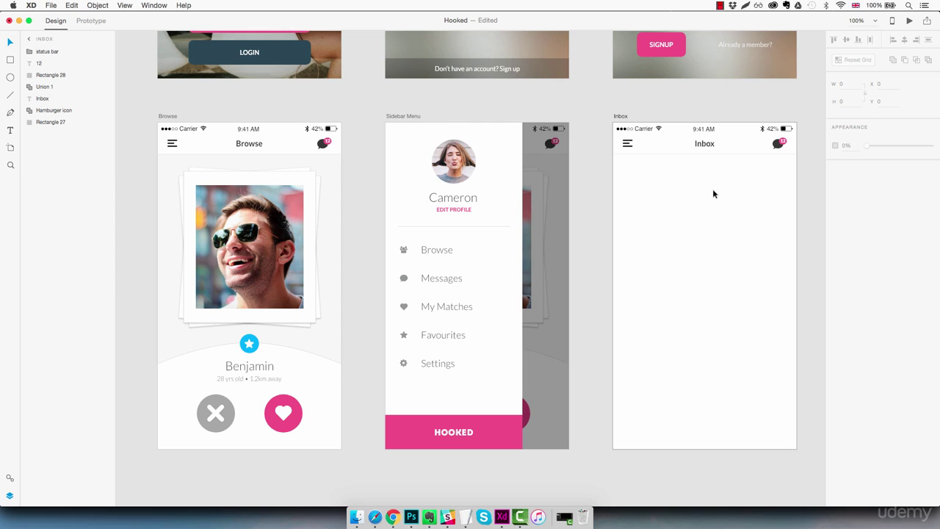
Group all the Inbox header elements, from Rectangle 27 to status bar, and name the group Header.
click(52, 122)
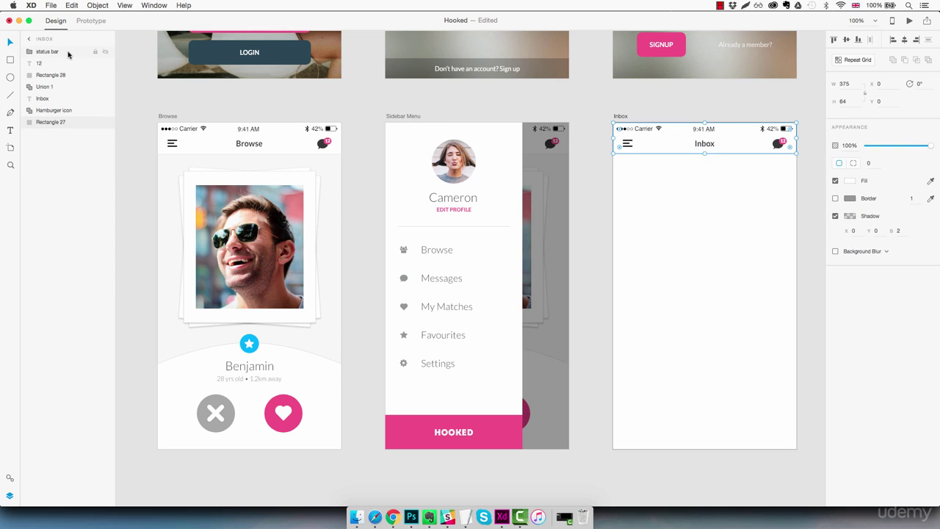
shift+click(69, 53)
key(super+g)
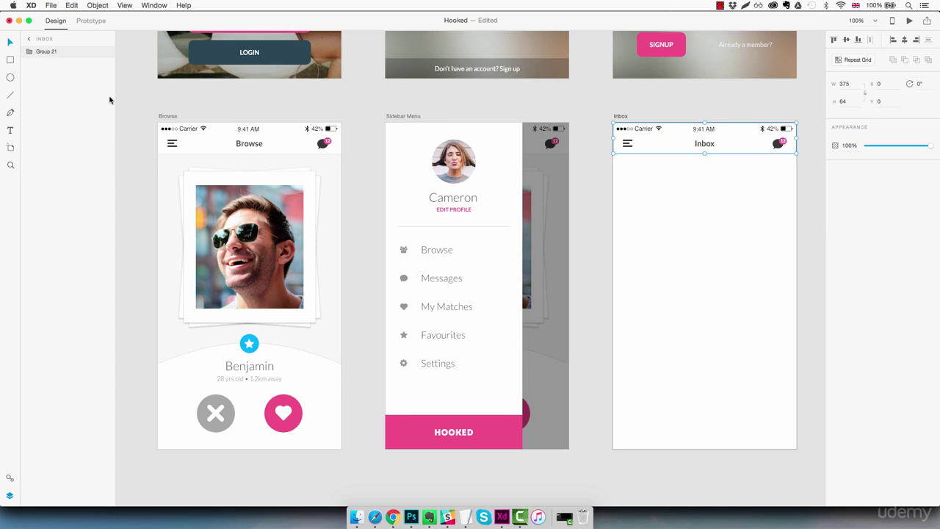
double_click(50, 53)
text(Header)
key(Return)
click(687, 200)
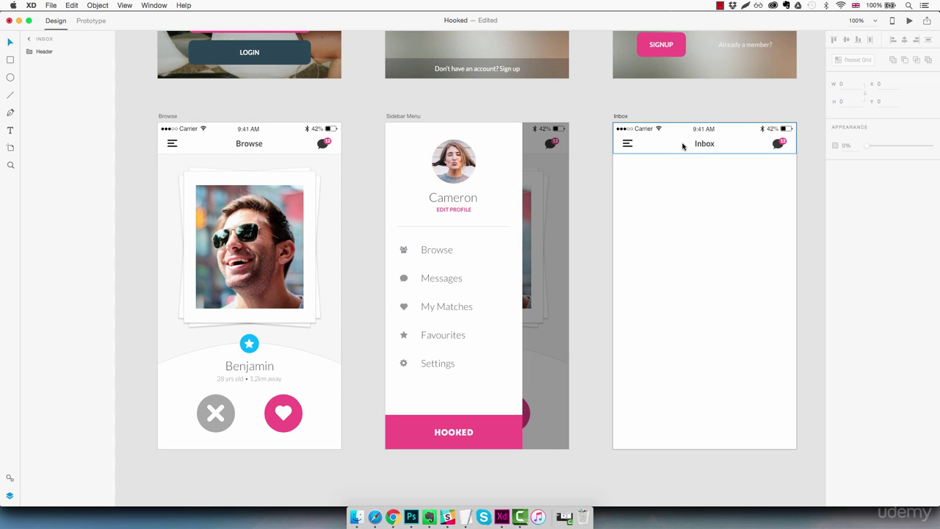
click(730, 234)
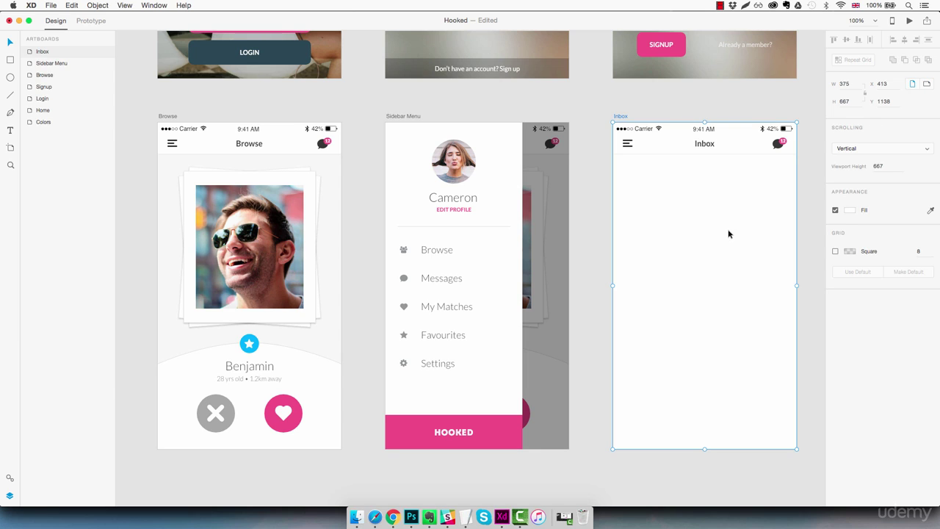
Match the Inbox artboard's fill to the light grey background sampled from the Browse artboard.
click(850, 211)
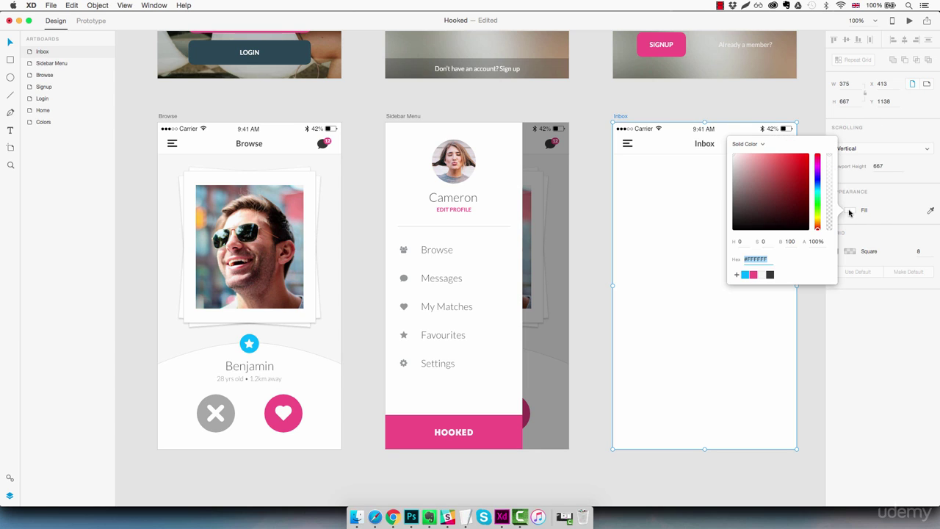
click(931, 210)
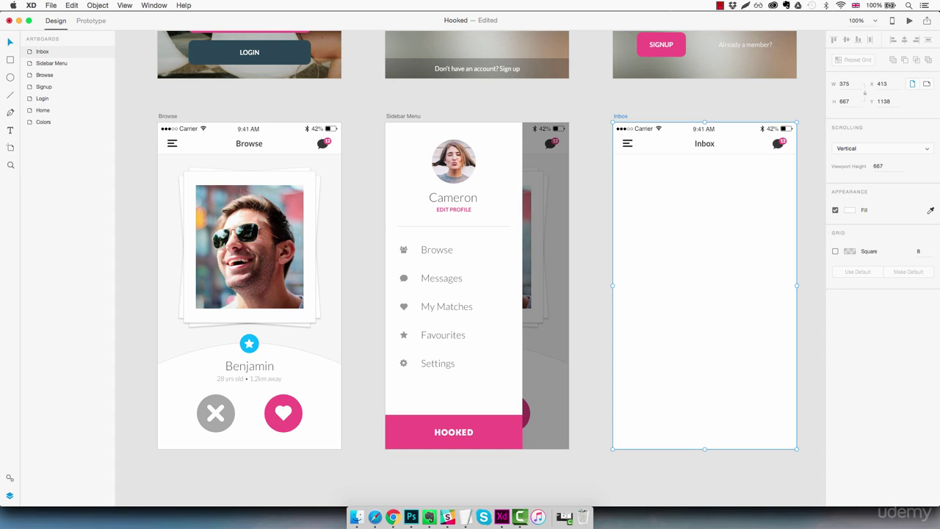
click(336, 166)
Draw a rectangle about 399 by 578 across the Inbox artboard and move it up against the header at Y 64.
key(r)
mouse_move(606, 172)
mouse_down()
mouse_move(740, 257)
mouse_move(775, 311)
mouse_move(804, 395)
mouse_move(800, 451)
mouse_up()
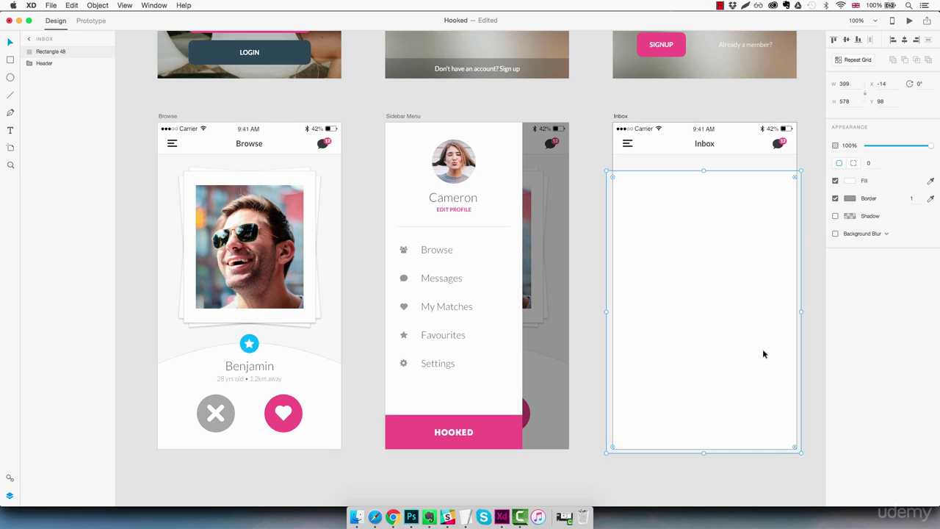
key(Up)
key(Up)
key(Up)
key(Up)
key(Up)
key(Up)
key(Up)
key(Up)
key(Up)
key(Up)
key(Up)
key(Up)
key(Up)
key(Up)
key(Up)
key(Up)
key(Up)
key(Up)
key(Up)
key(Up)
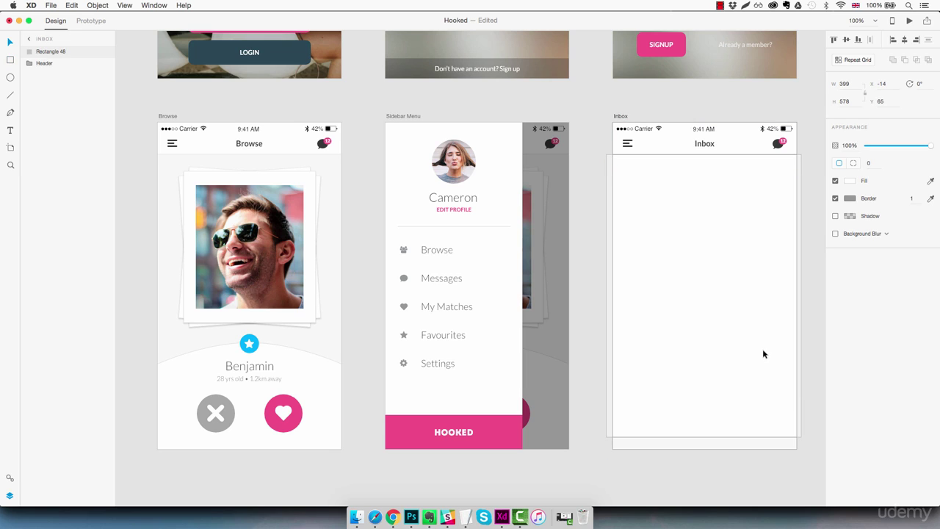
key(Up)
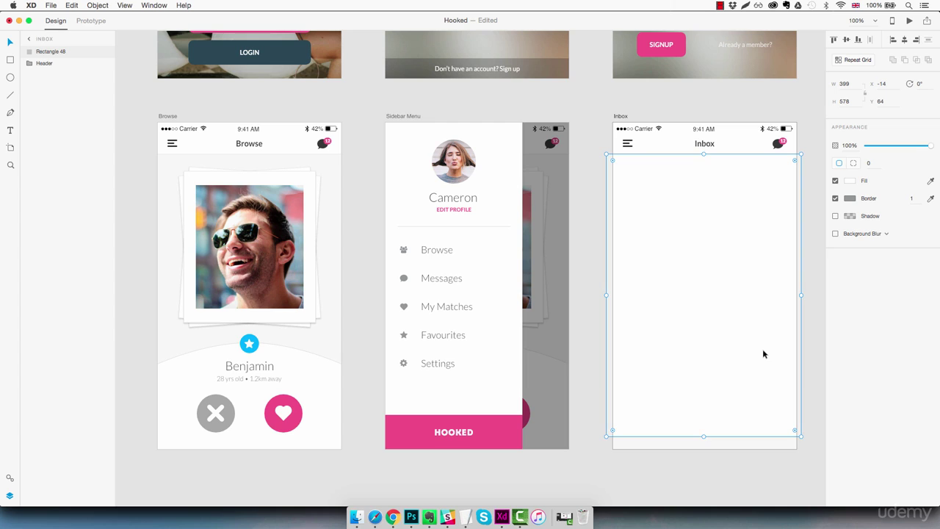
Move the large rectangle down to Y 112, leaving a strip for the search field below the header.
key(shift+Down)
key(shift+Down)
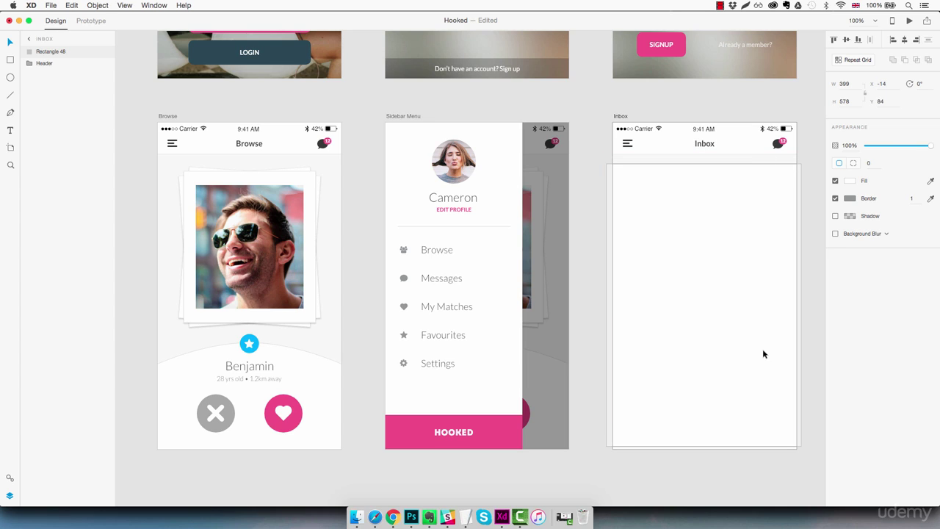
key(shift+Down)
key(shift+Down)
key(shift+Down)
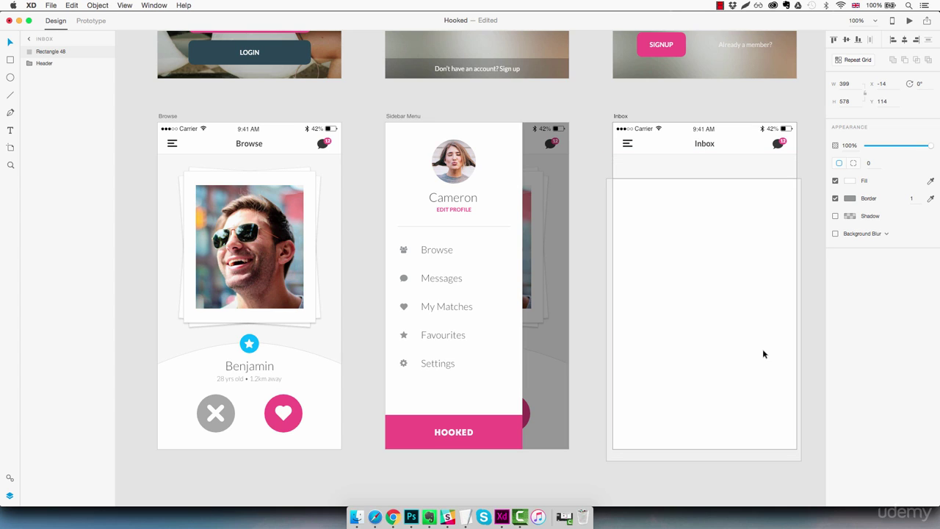
key(Up)
key(Up)
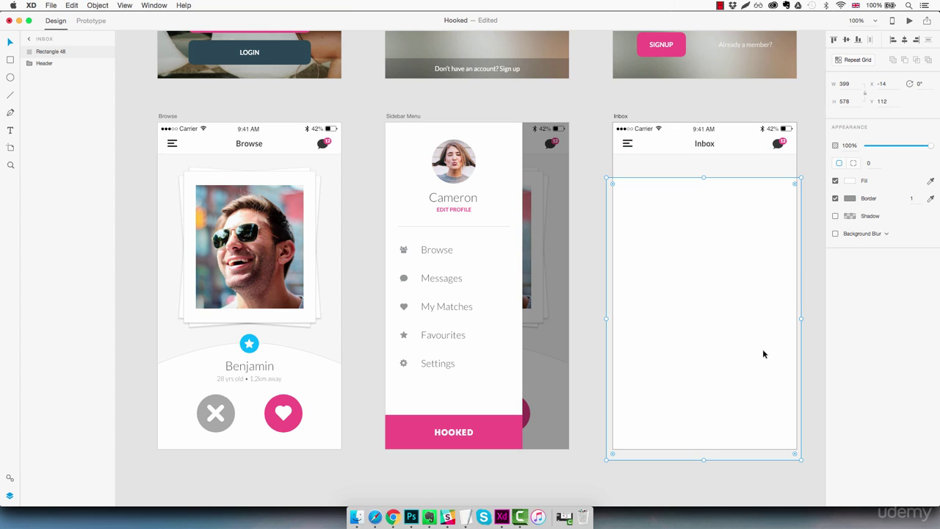
Match the large rectangle's border to the light grey divider line on the Sidebar Menu artboard, and lock the rectangle.
click(930, 201)
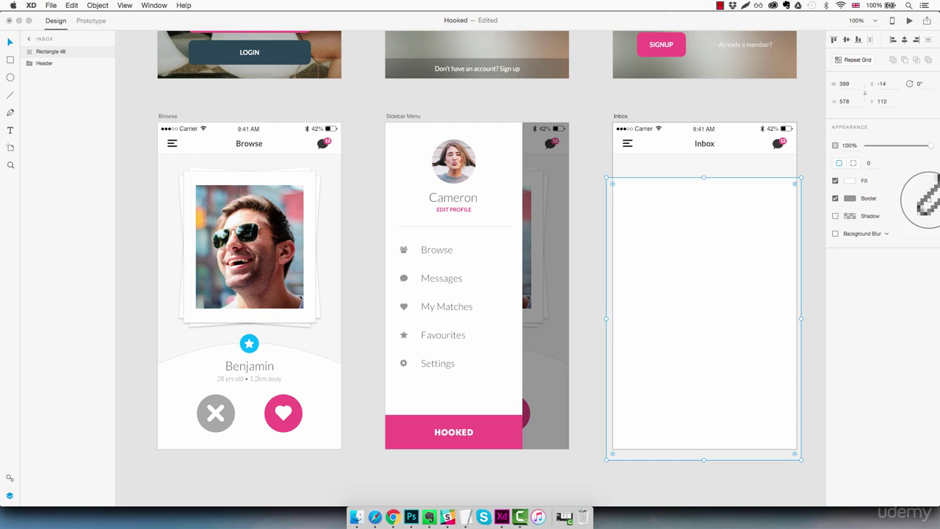
click(482, 226)
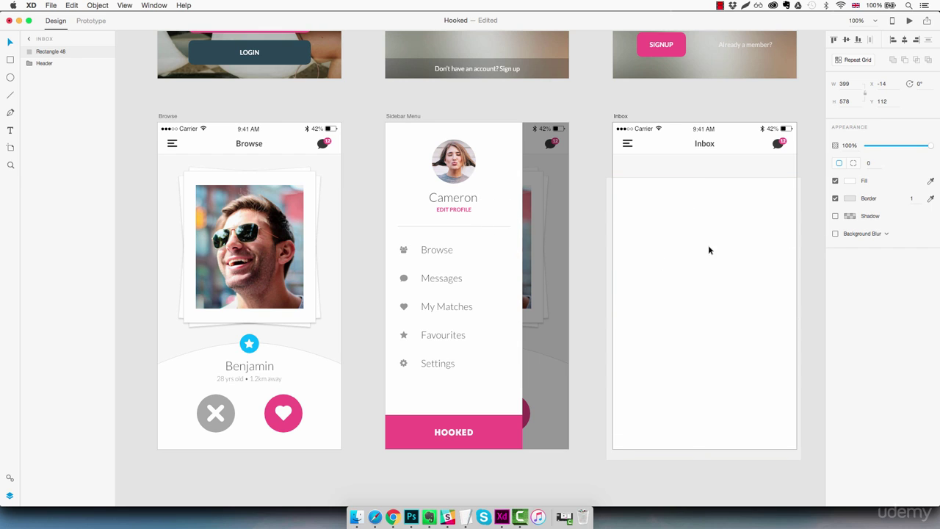
click(812, 176)
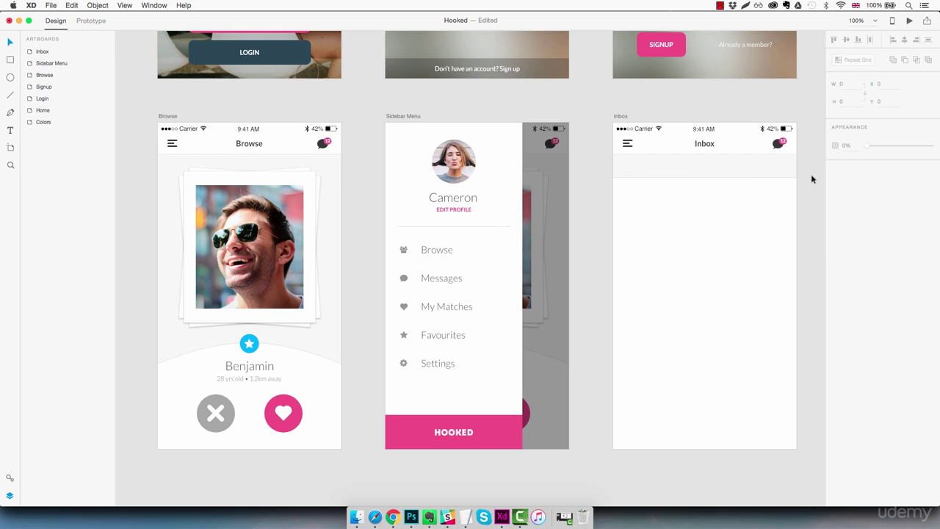
click(751, 240)
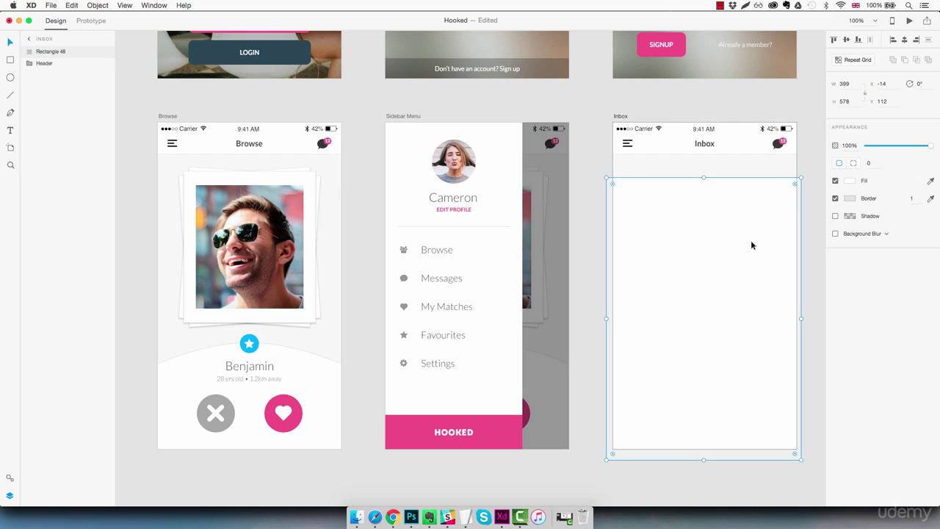
click(821, 229)
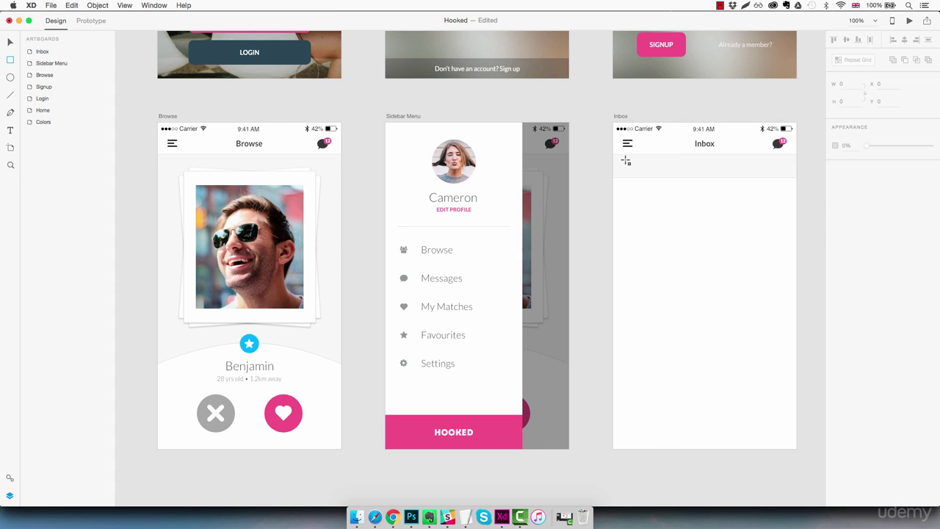
Draw a search field rectangle about 325 by 27 in the strip below the Inbox header, with a corner radius of 10.
mouse_move(625, 161)
mouse_down()
mouse_move(652, 174)
mouse_move(784, 173)
mouse_up()
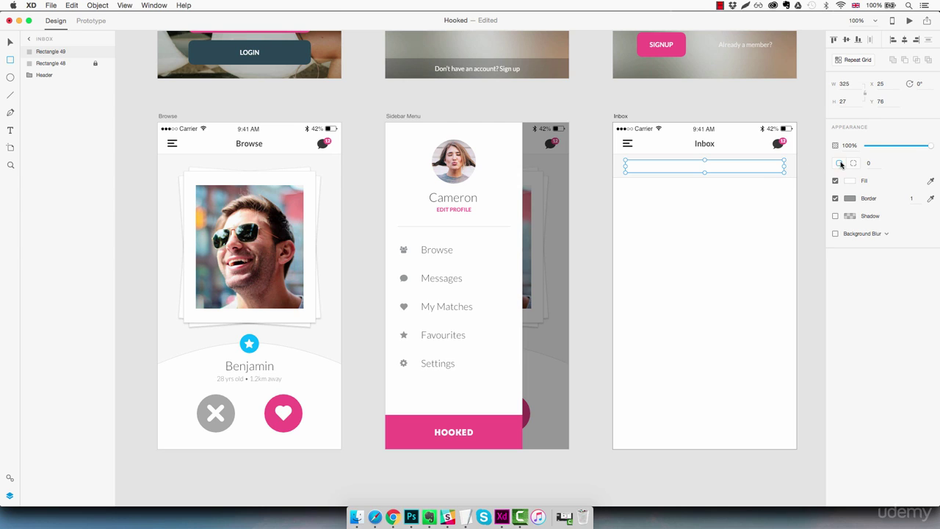
click(868, 163)
text(1)
Set the search field rectangle's width to 336 and its height to 28.
click(855, 83)
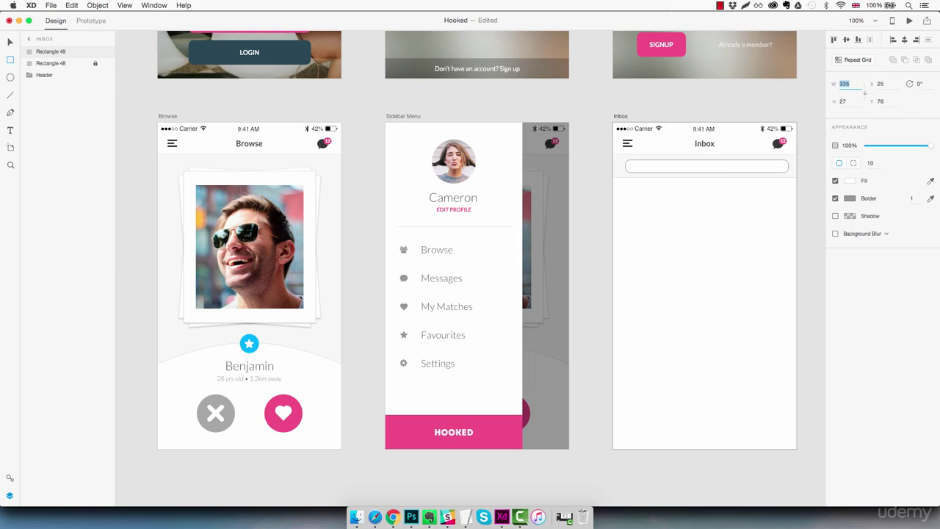
click(852, 102)
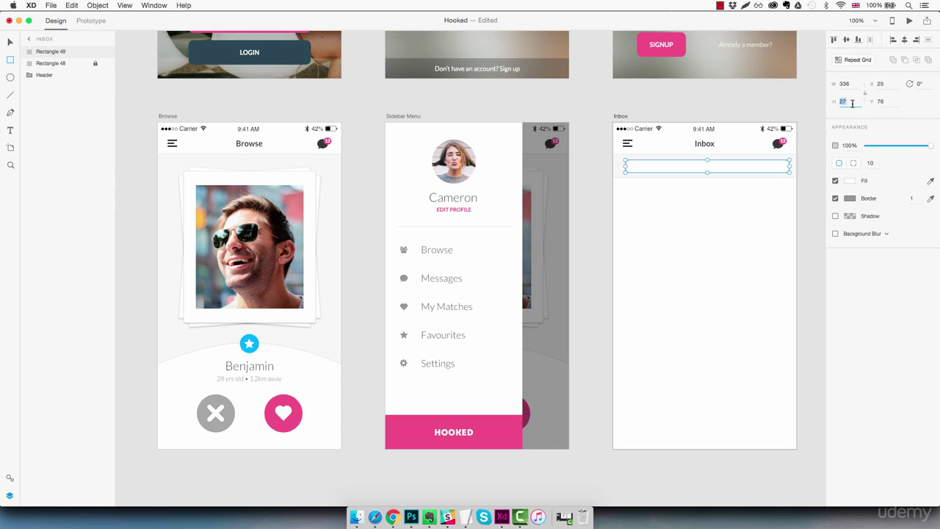
key(Up)
click(734, 164)
key(Escape)
Move the search field to X 20, Y 75 and match its border to the light grey line below it.
key(z)
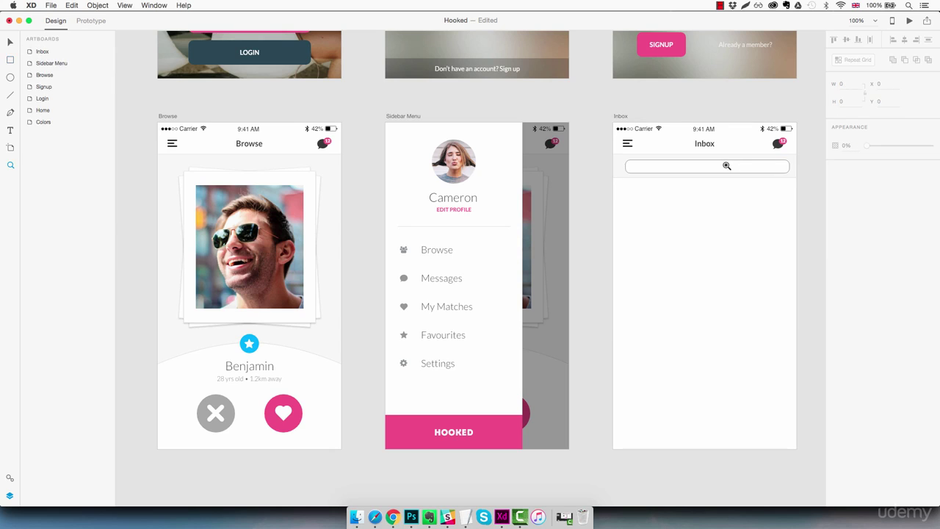
click(727, 166)
drag(724, 164, 481, 200)
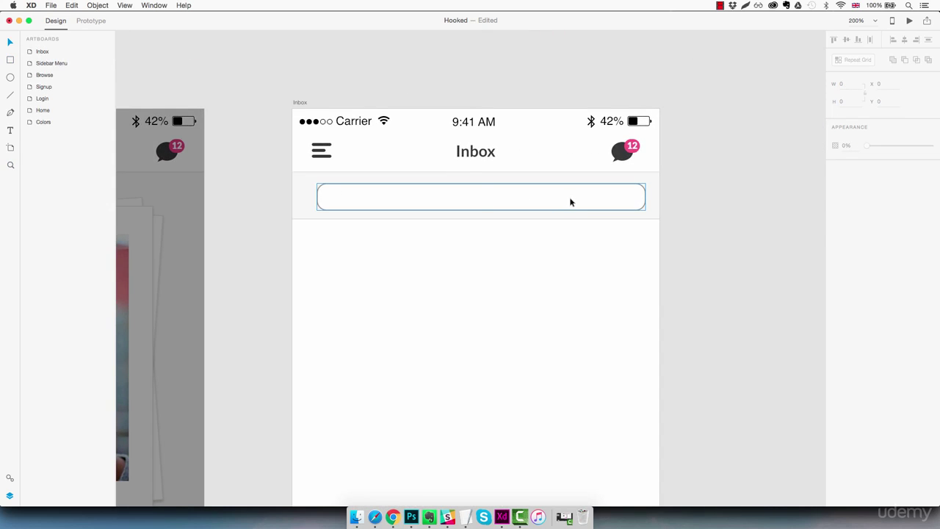
click(565, 201)
click(567, 204)
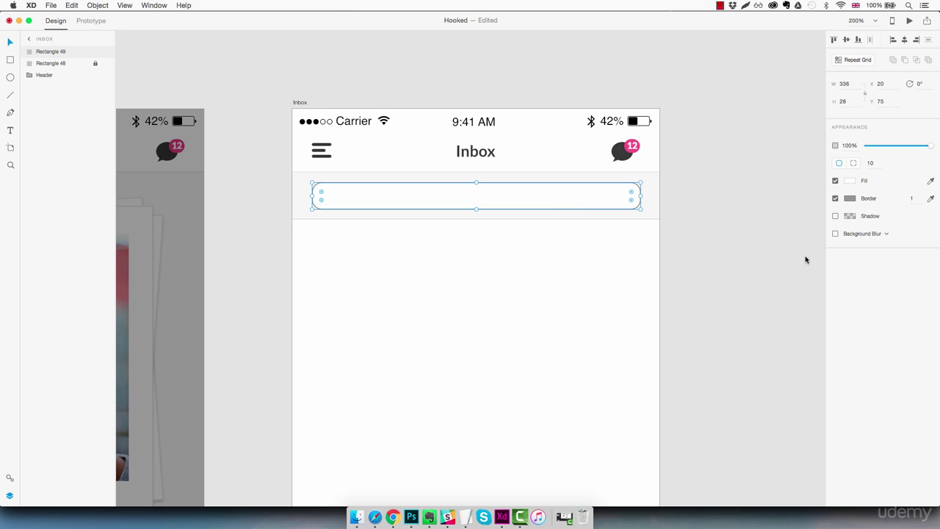
click(931, 199)
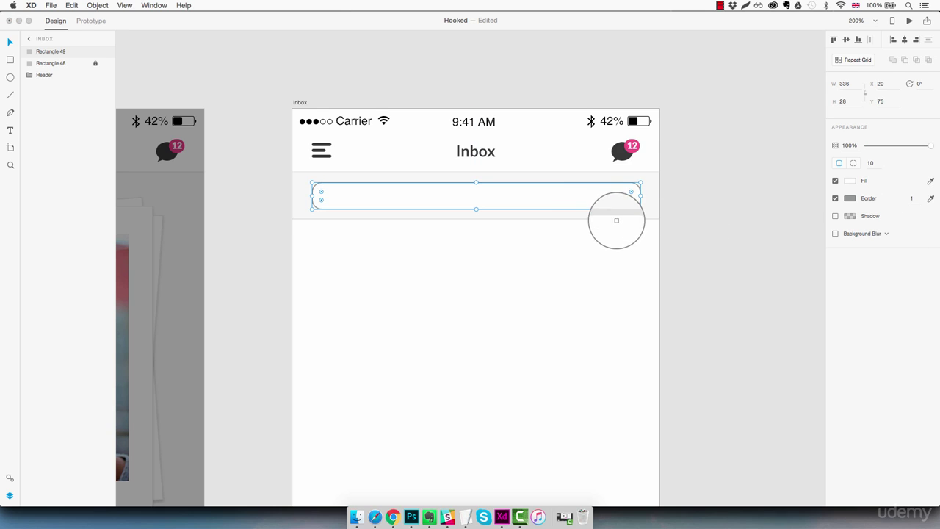
click(617, 218)
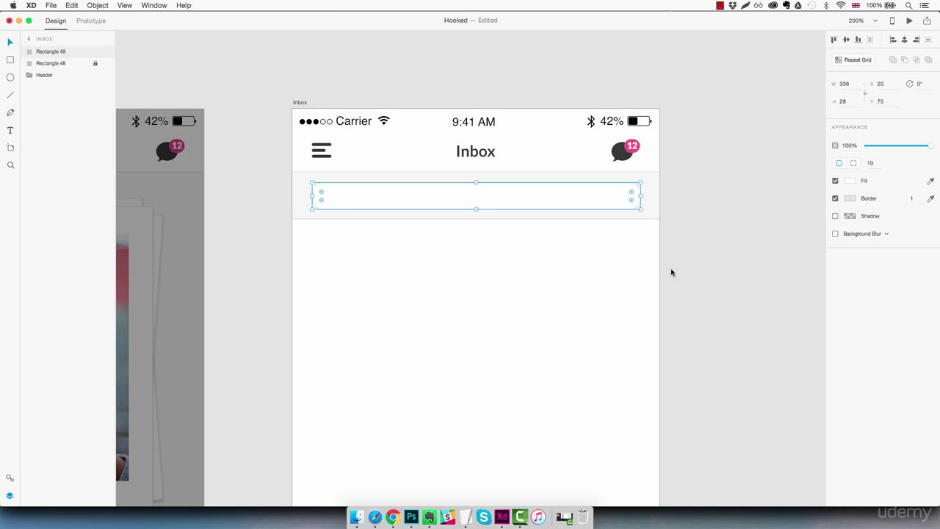
Add the text "Search messages" in the white area below the search field.
key(t)
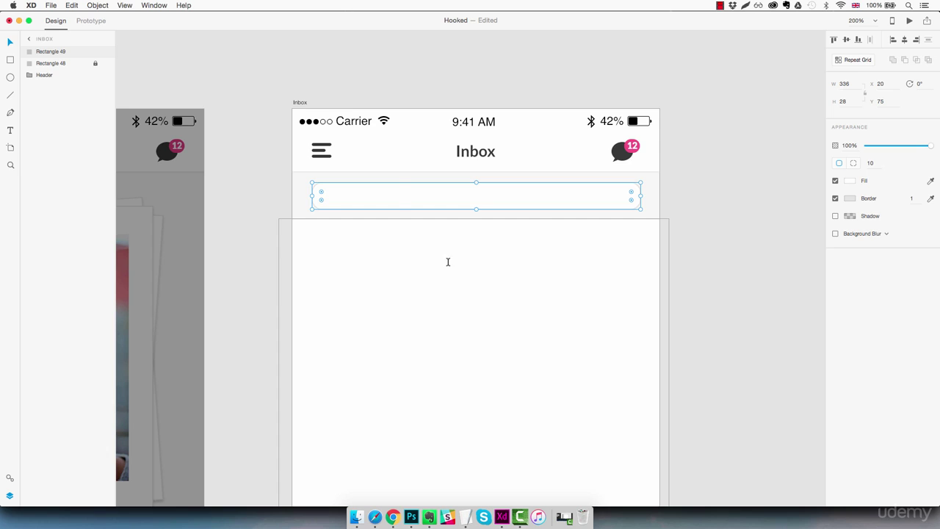
click(462, 256)
text(S)
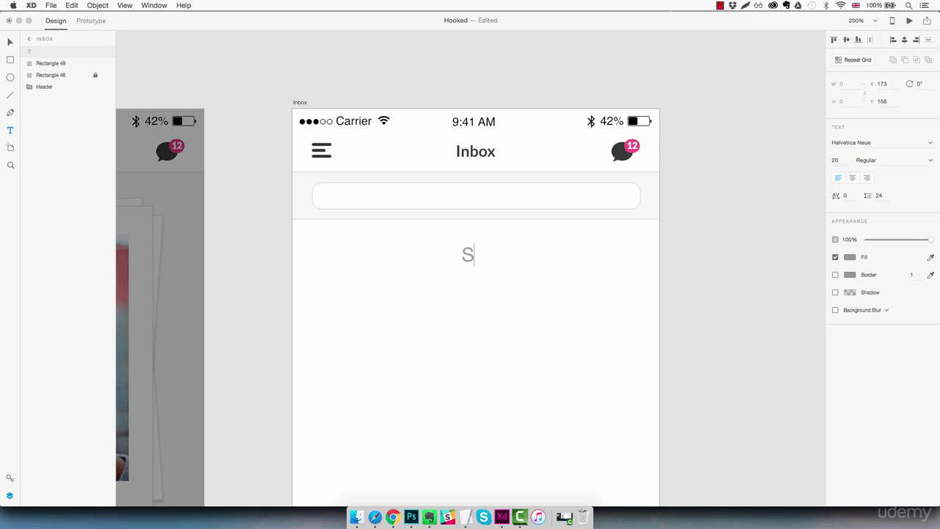
text(earch messages)
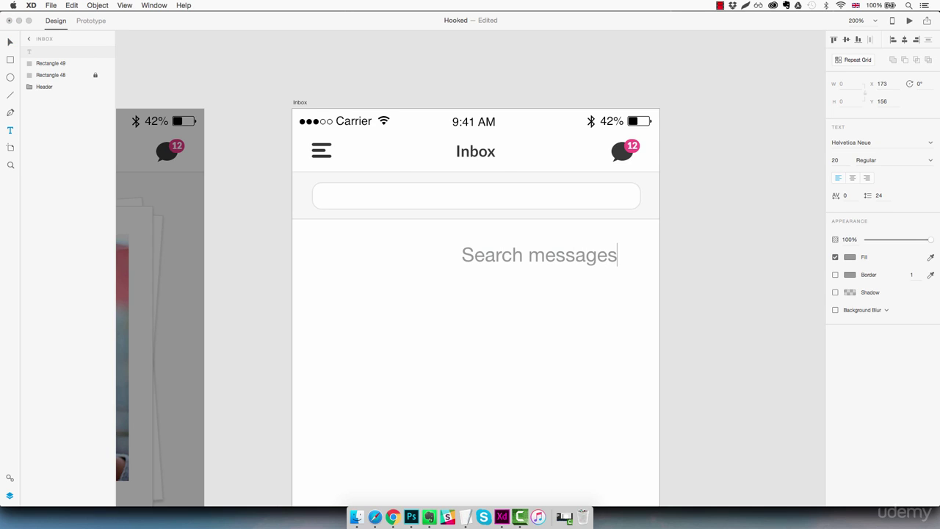
key(Escape)
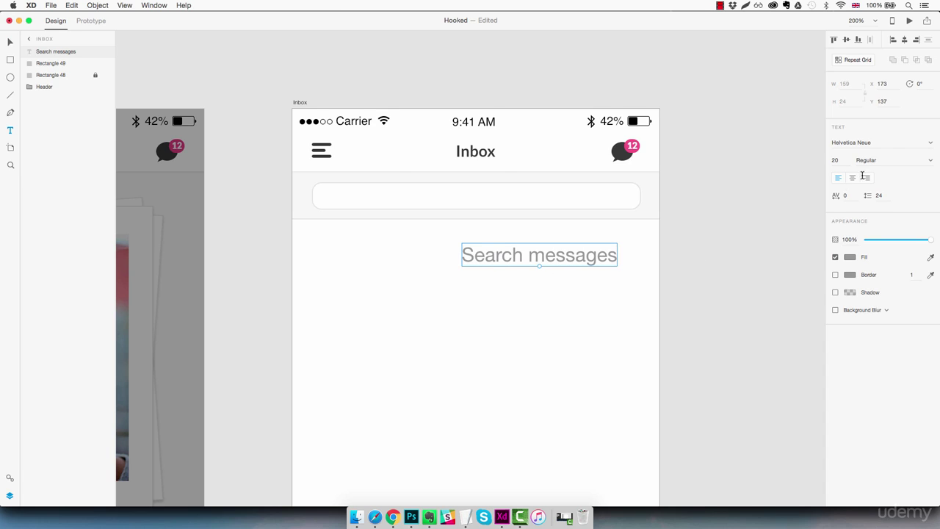
Set the Search messages text to Lato at size 12.
click(893, 142)
text(Lato)
key(Return)
click(843, 162)
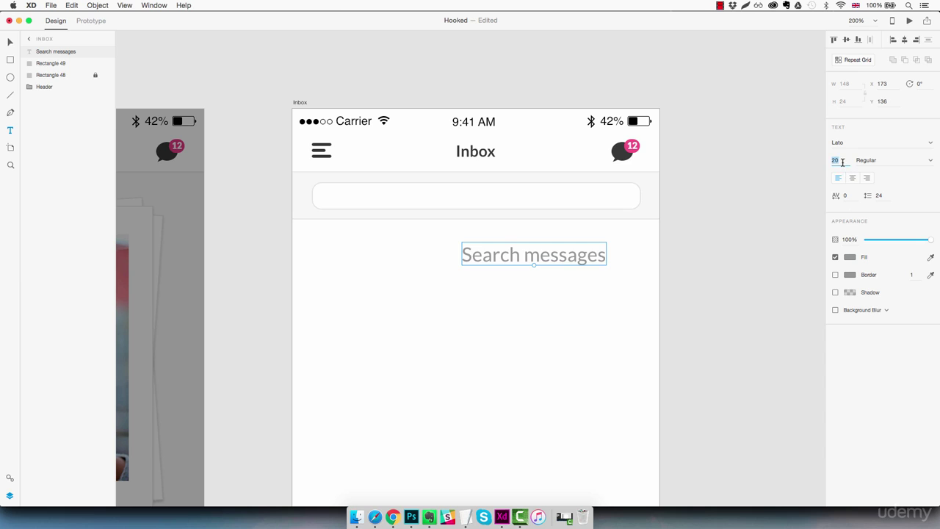
text(12)
key(Return)
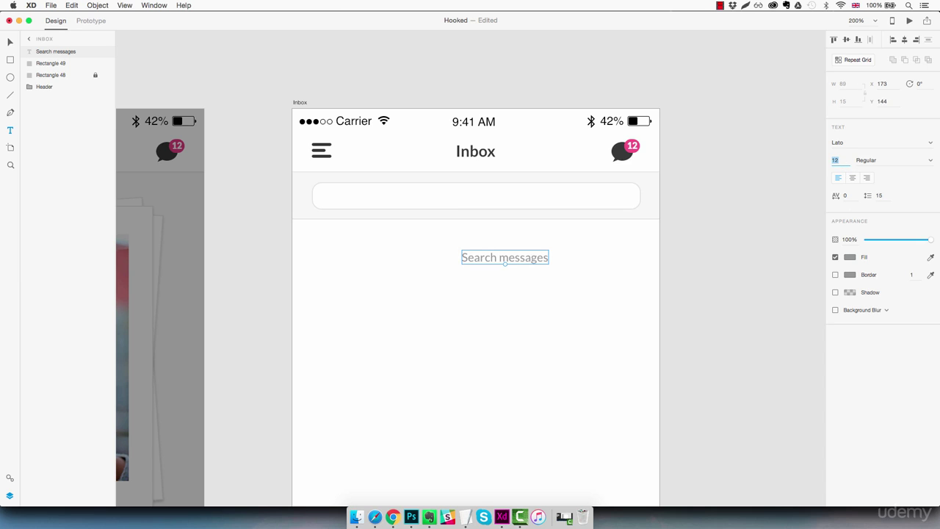
key(Up)
key(Down)
Fill the Search messages text with the saved dark grey #383838 and lower its opacity to 50%.
click(850, 257)
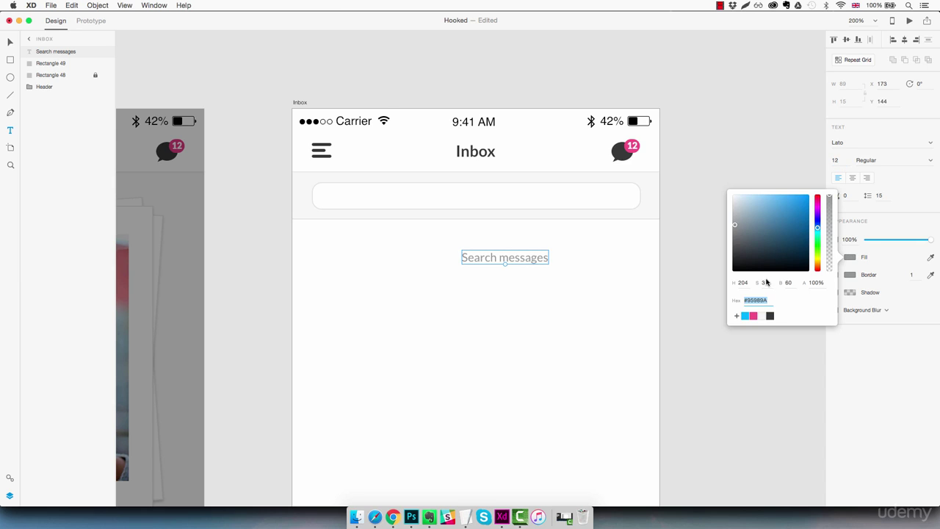
click(770, 317)
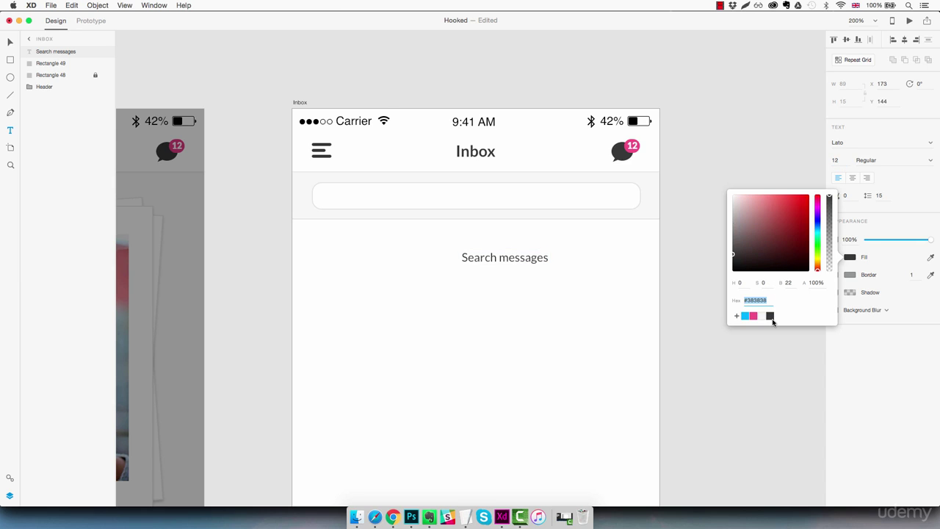
click(555, 276)
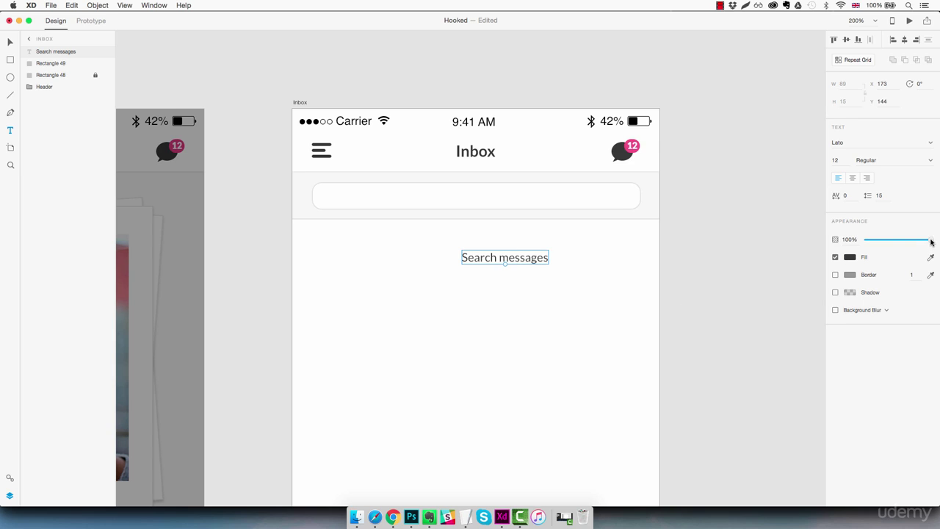
drag(930, 242, 899, 242)
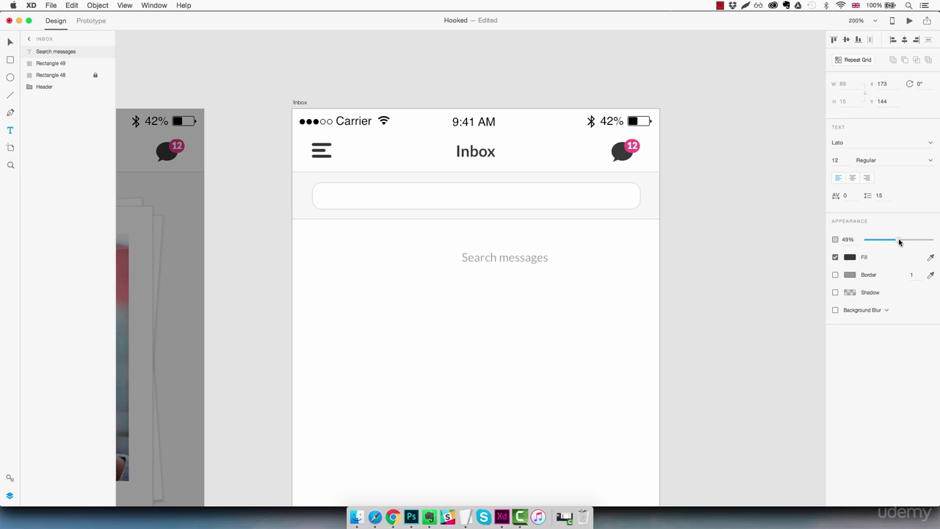
click(540, 272)
Move the Search messages text into the search field and nudge it to the field's centre.
key(v)
drag(531, 254, 505, 200)
key(Right)
key(Right)
key(Right)
key(Right)
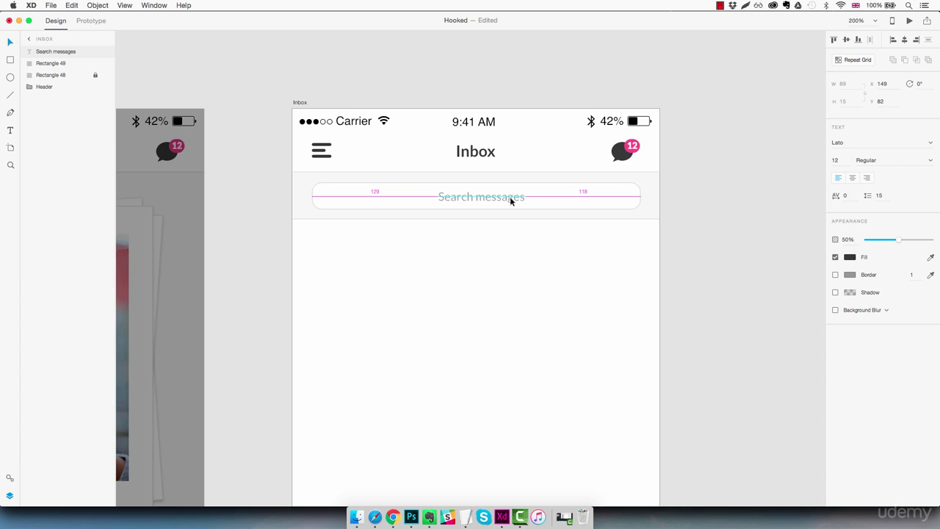
click(530, 254)
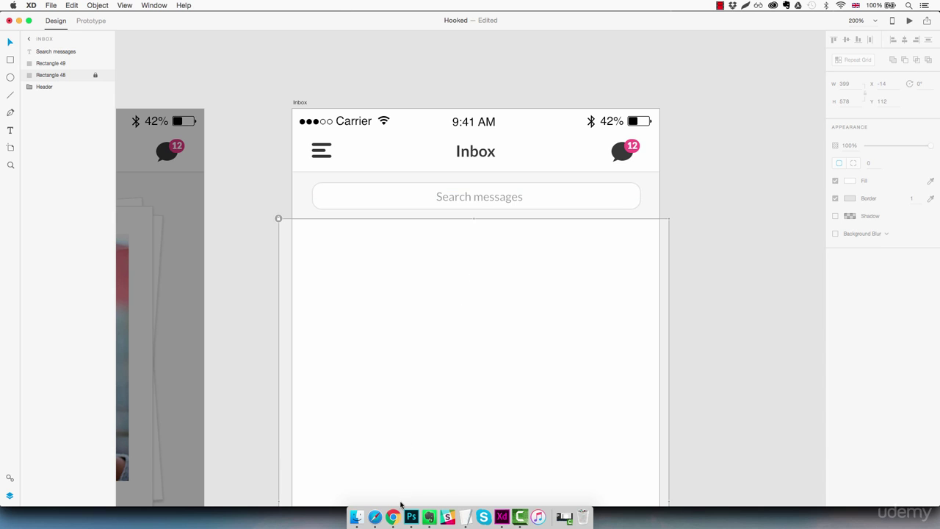
Copy the fa-search icon from the Font Awesome cheatsheet in Chrome and return to Adobe XD.
mouse_move(401, 504)
click(423, 474)
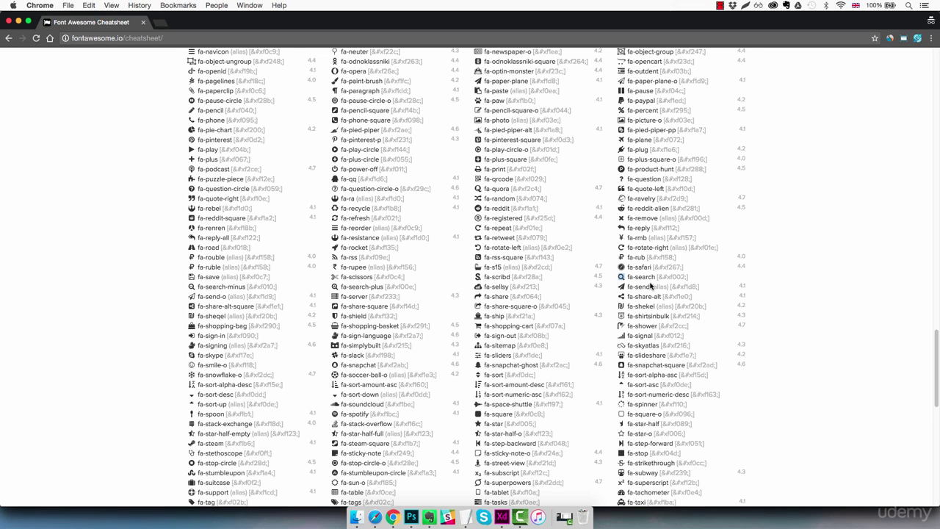
click(502, 517)
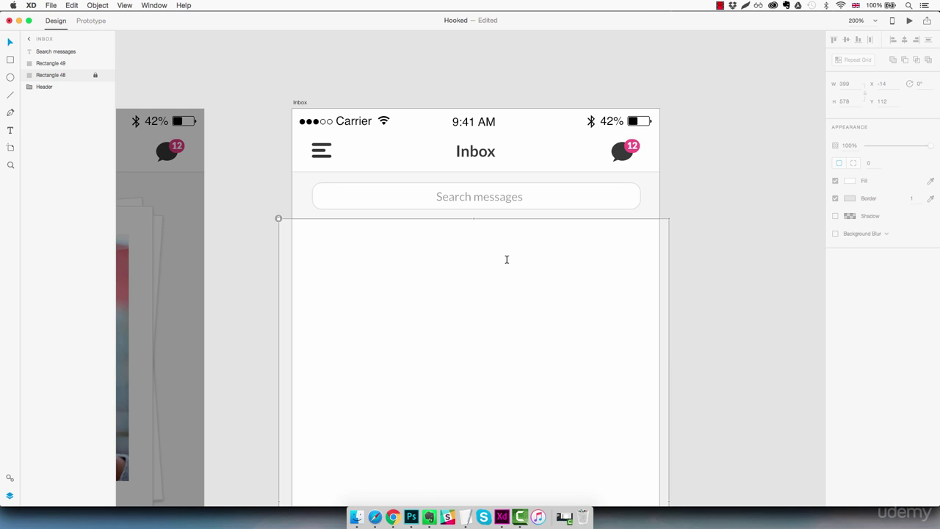
Add the copied search icon as a text object on the Inbox artboard below the search field and set its font to FontAwesome.
click(485, 259)
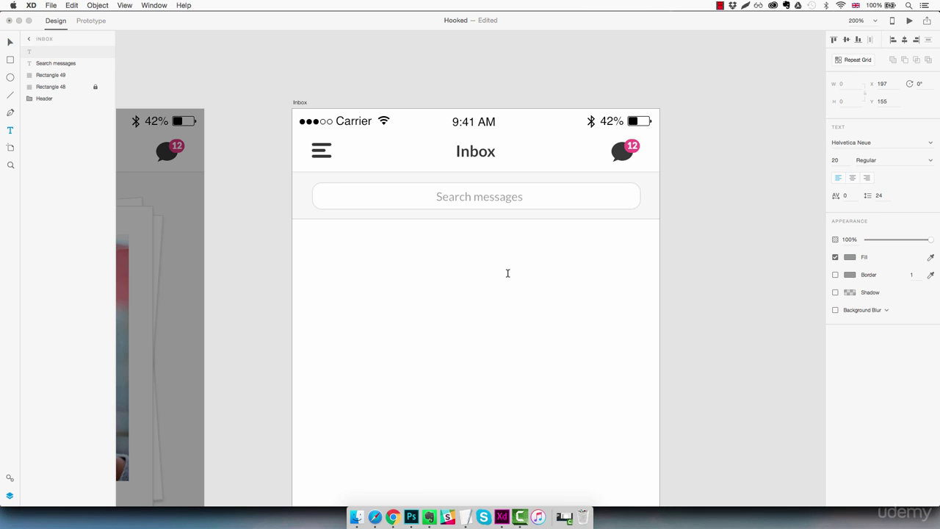
key(super+v)
key(super+a)
click(877, 144)
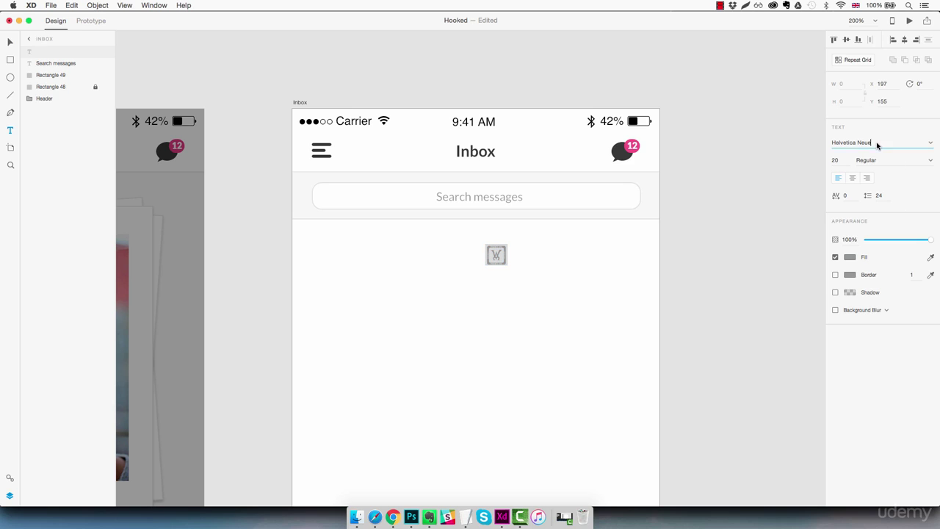
text(FarahFont)
key(Return)
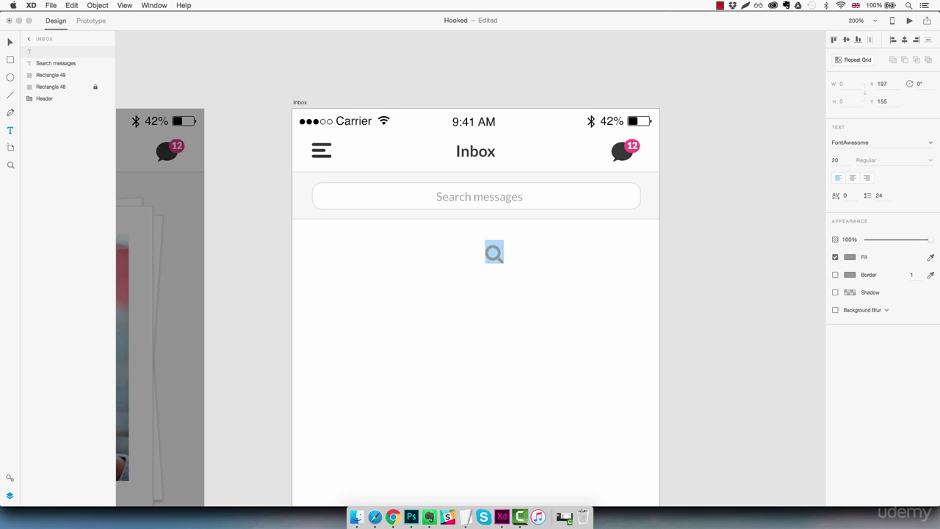
key(Escape)
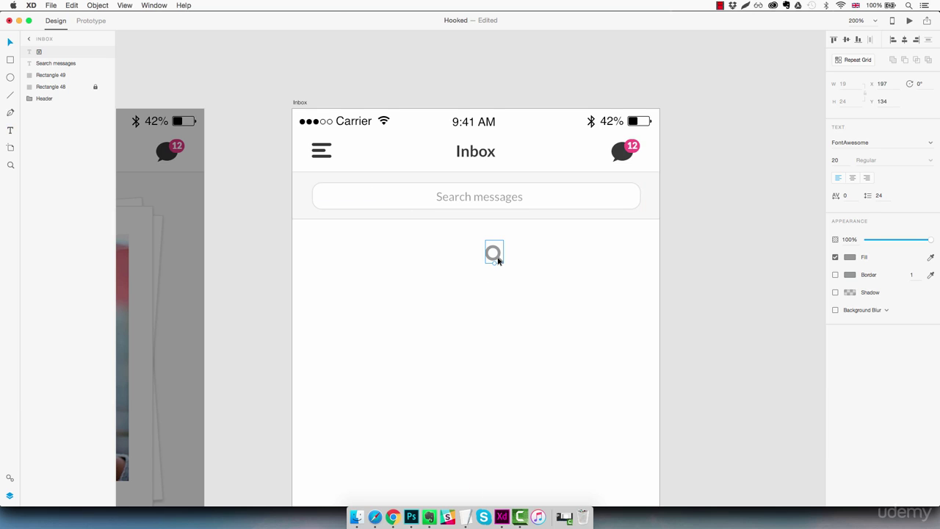
Convert the search icon text to a path.
click(97, 5)
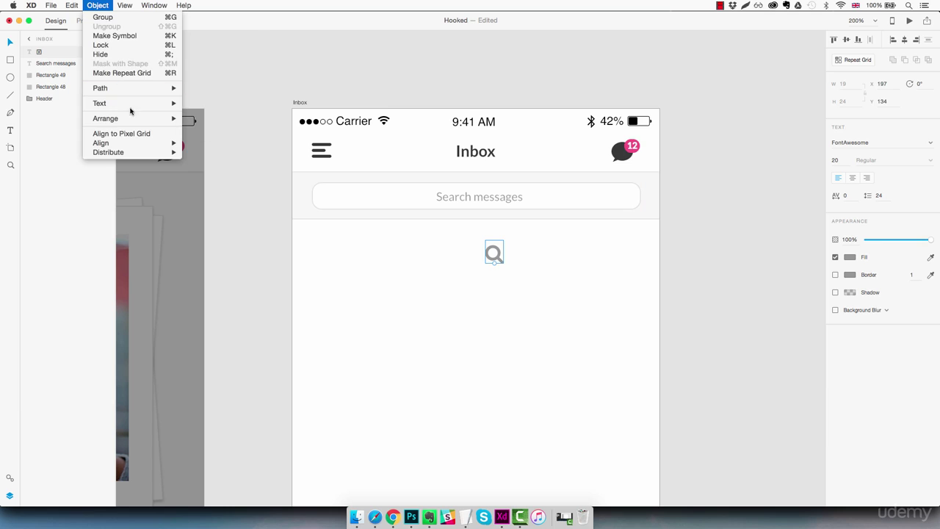
mouse_move(130, 89)
click(225, 126)
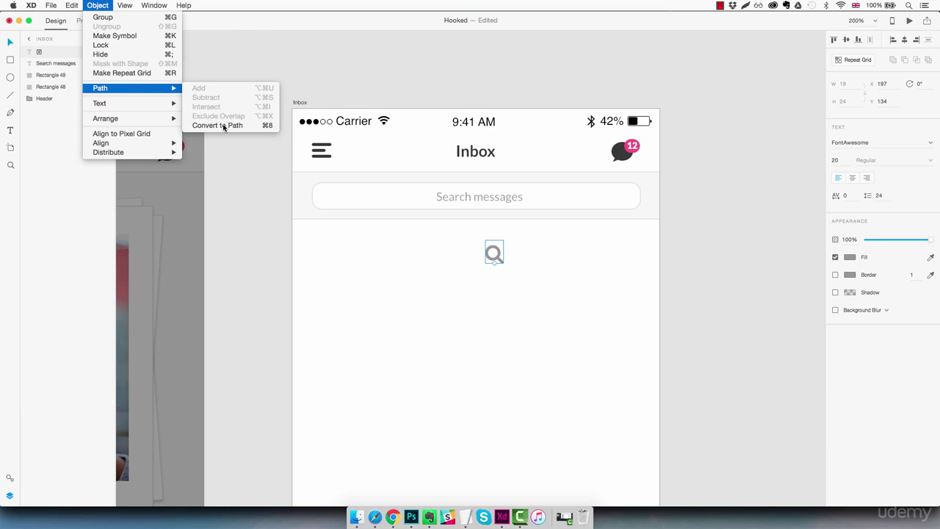
Scale the search icon down to about 10 px wide and place it in the search field at X 131, just before the Search messages text.
drag(498, 257, 431, 198)
key(Down)
key(Down)
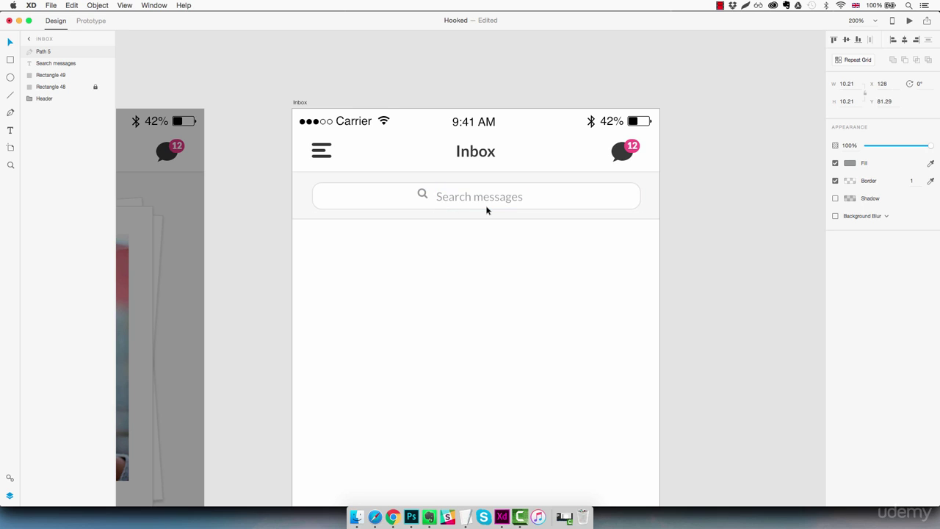
key(Down)
key(Down)
key(Down)
key(Right)
key(Right)
key(Right)
Fill the search icon with the saved dark grey #383838, remove its border and lower its opacity to match the Search messages text.
click(852, 163)
click(770, 228)
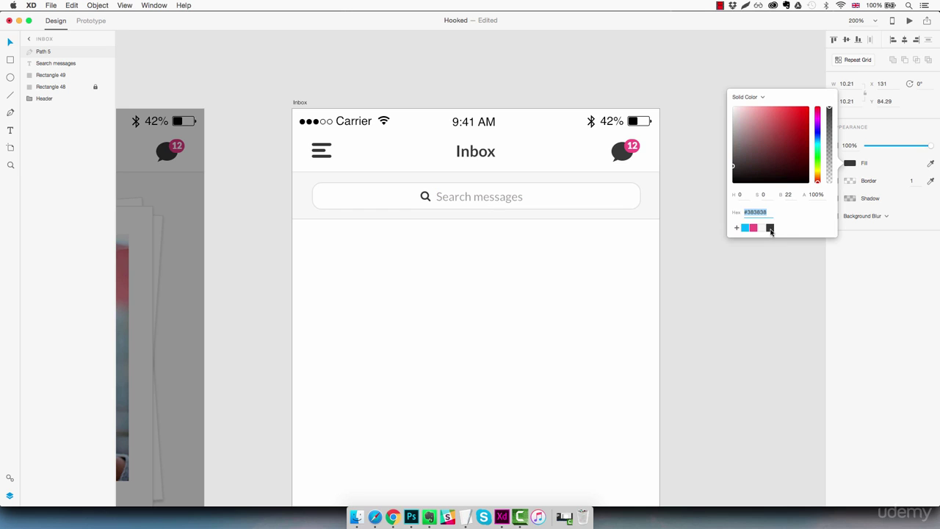
click(874, 252)
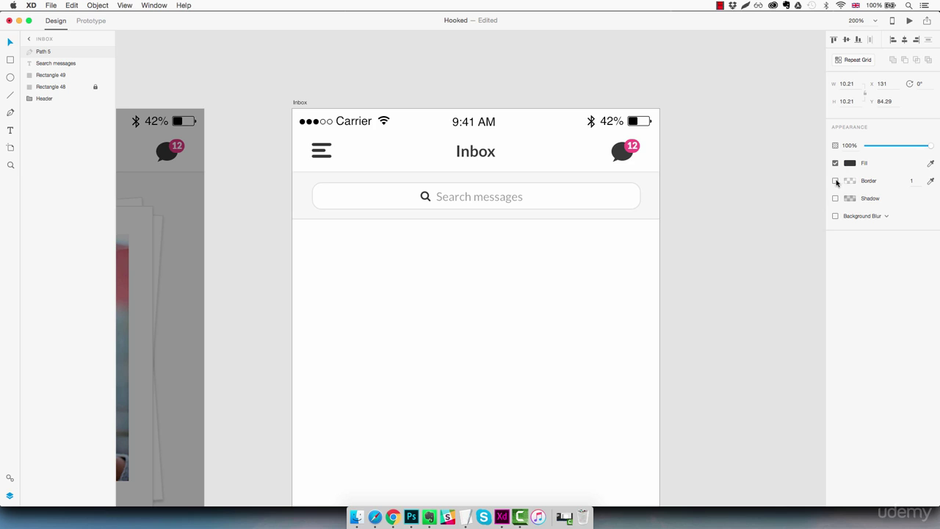
drag(930, 146, 904, 147)
click(543, 195)
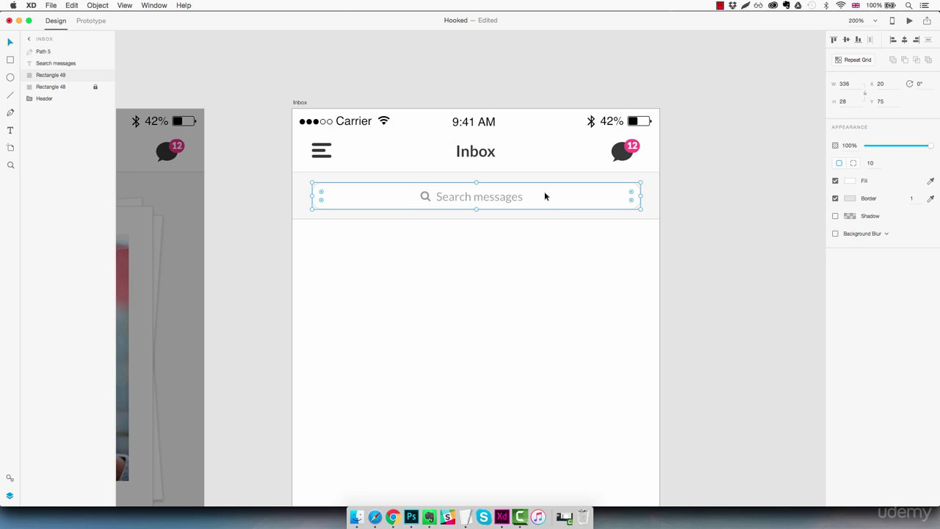
Group the search icon with the Search messages text and centre the group horizontally in the search field at X 135.
click(516, 198)
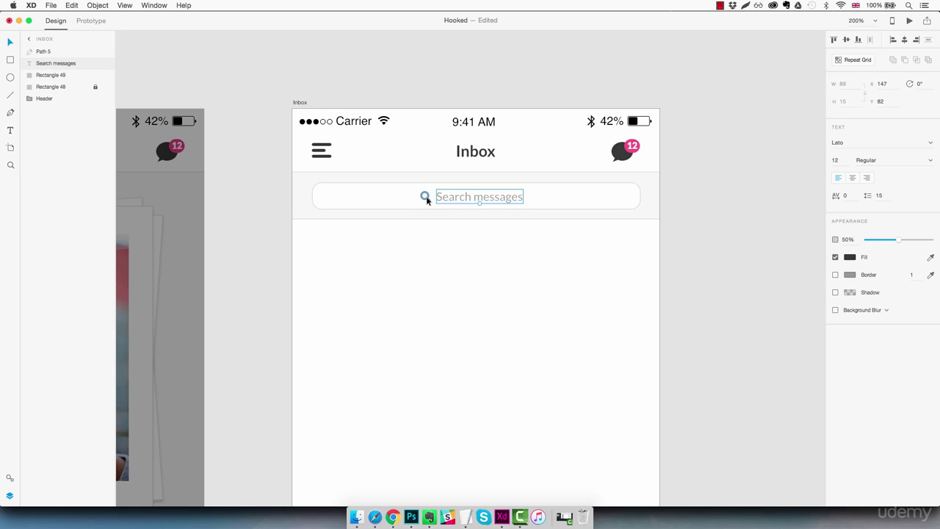
shift+click(426, 197)
key(super+g)
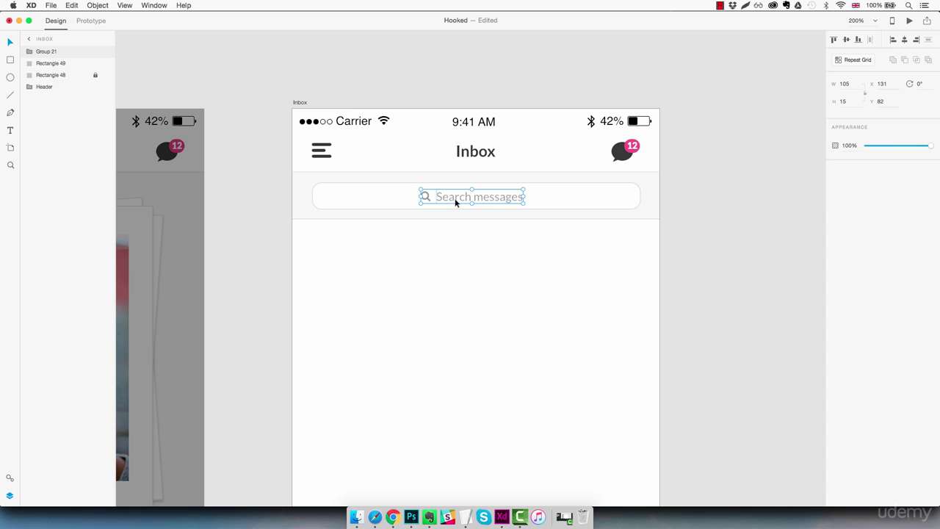
drag(455, 199, 459, 203)
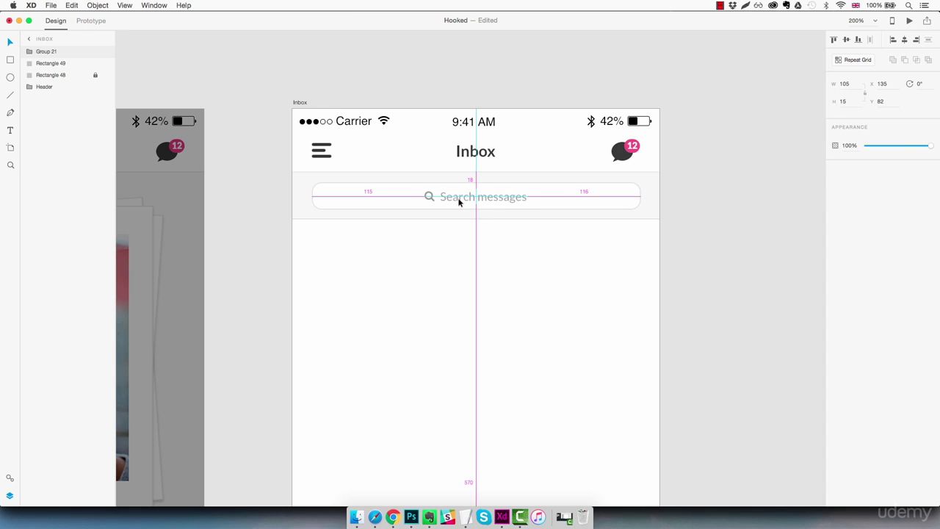
click(540, 261)
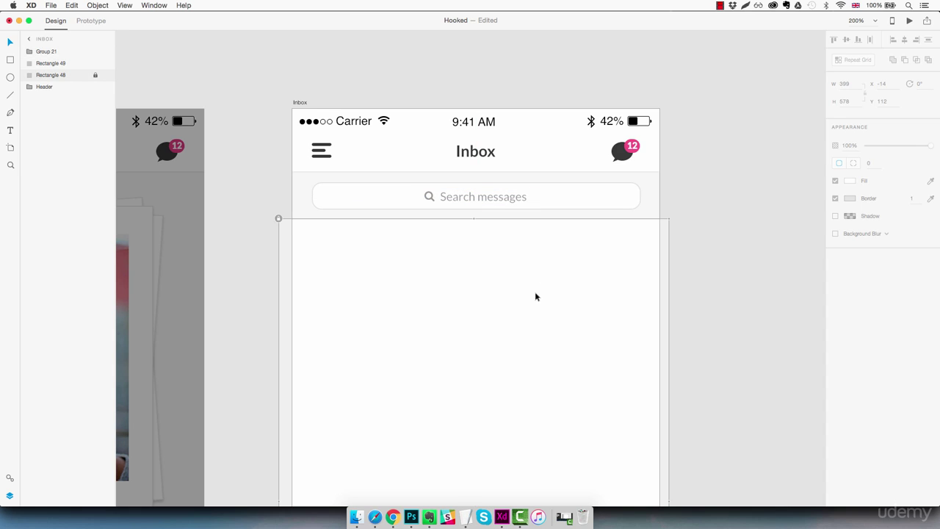
click(780, 307)
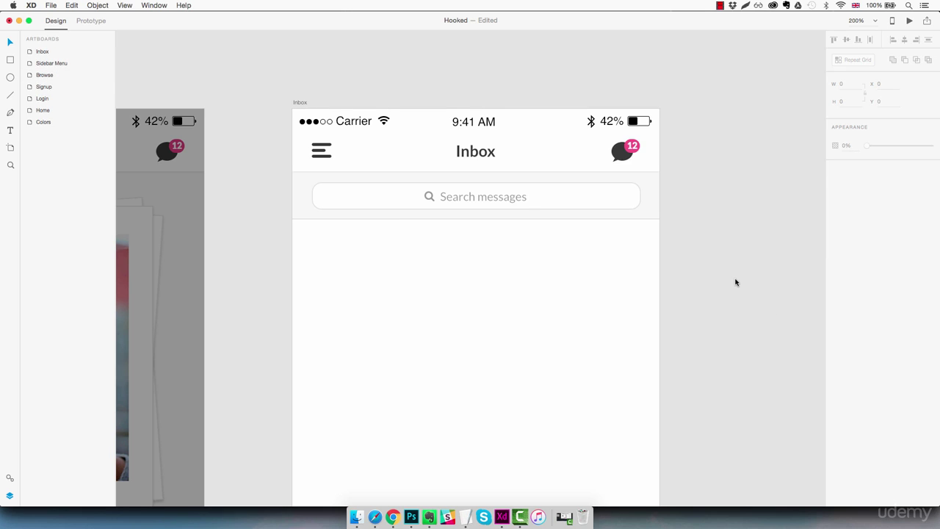
Draw a 60 by 60 circle below the search bar, remove its border and fill it with dark grey.
click(10, 77)
drag(327, 252, 383, 308)
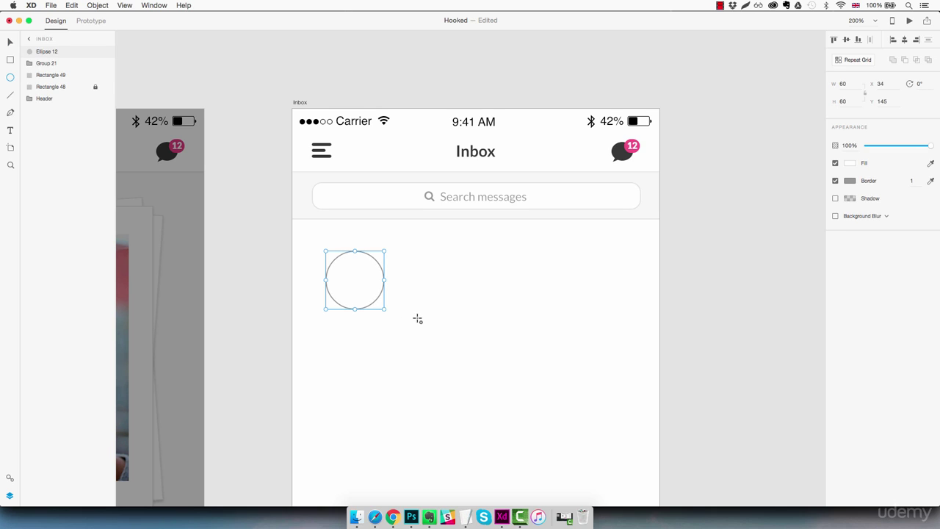
click(836, 181)
click(850, 163)
click(747, 162)
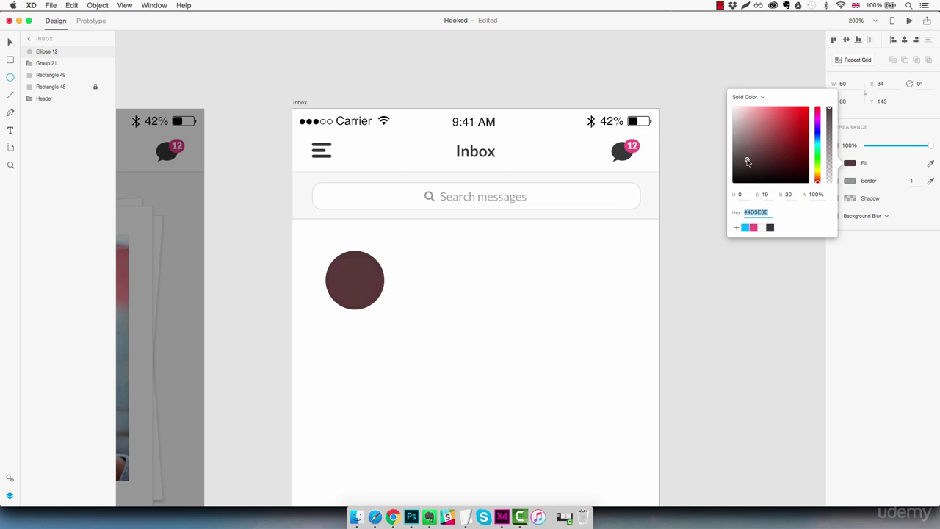
drag(747, 161, 714, 168)
click(684, 289)
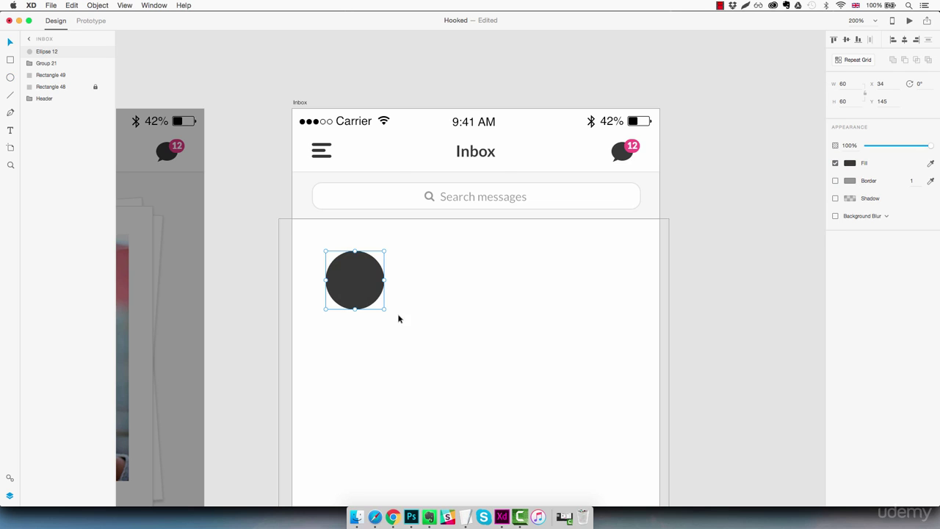
Position the circle at X 20, Y 132, 20 px from the artboard's left edge and 20 px below the search bar.
drag(365, 286, 332, 257)
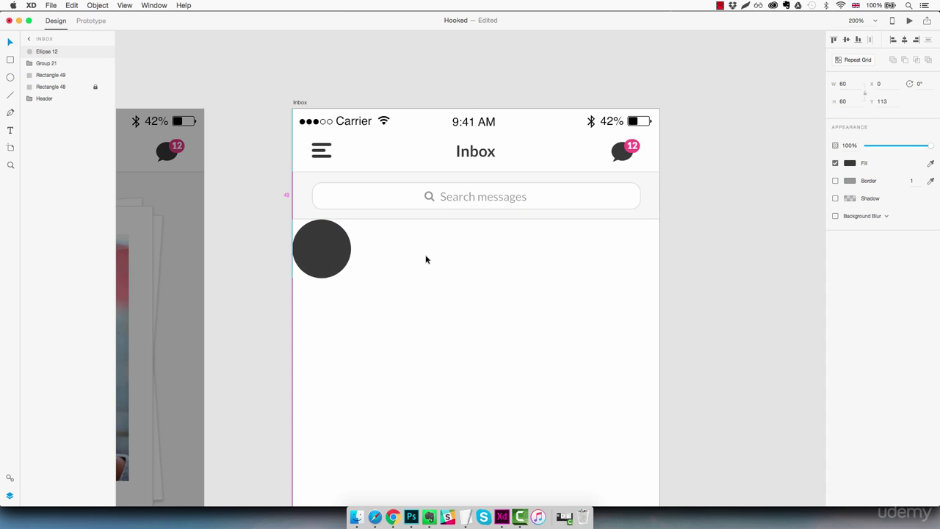
key(Up)
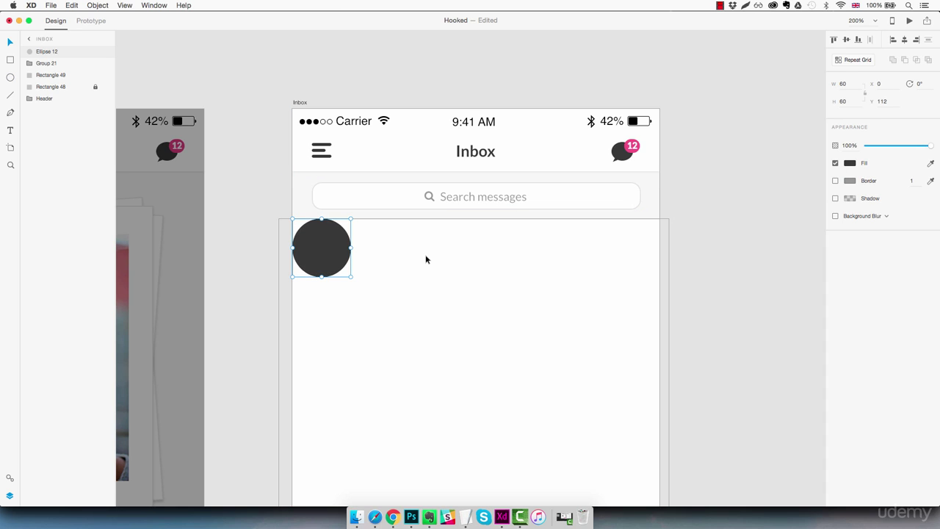
key(shift+Down)
key(shift+Down)
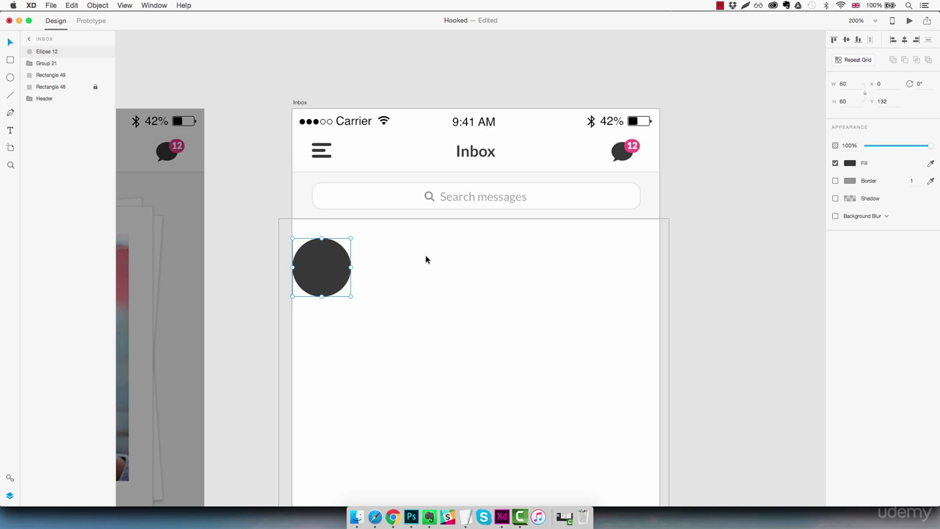
key(shift+Right)
key(shift+Right)
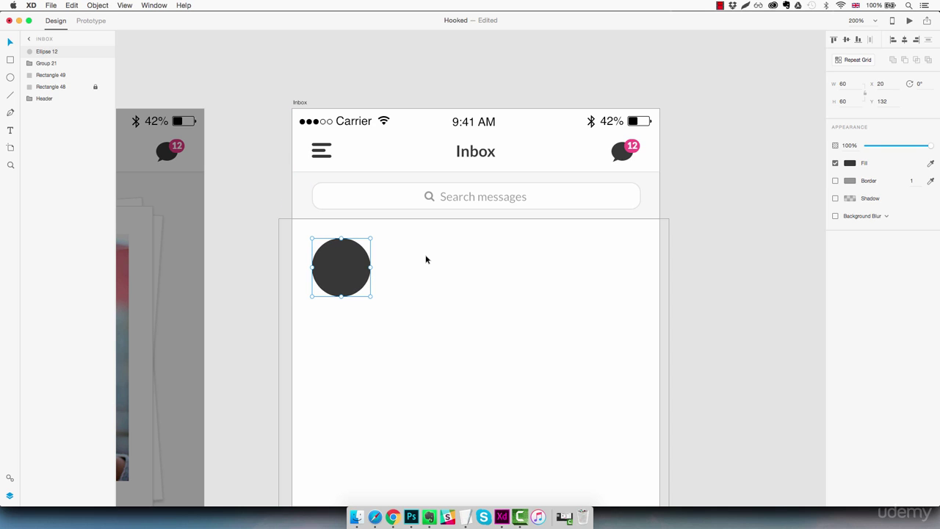
click(492, 268)
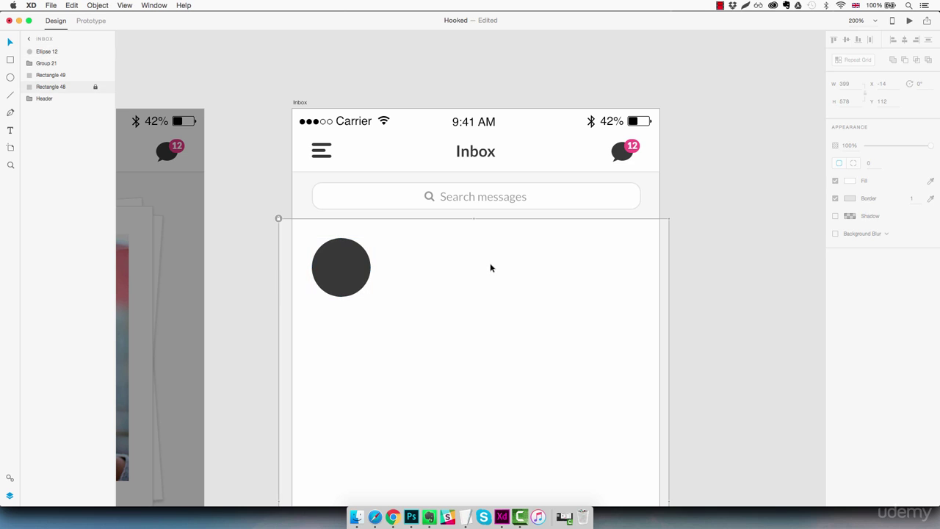
Add the text "Username" to the right of the circle and set its font to Lato.
key(t)
click(410, 262)
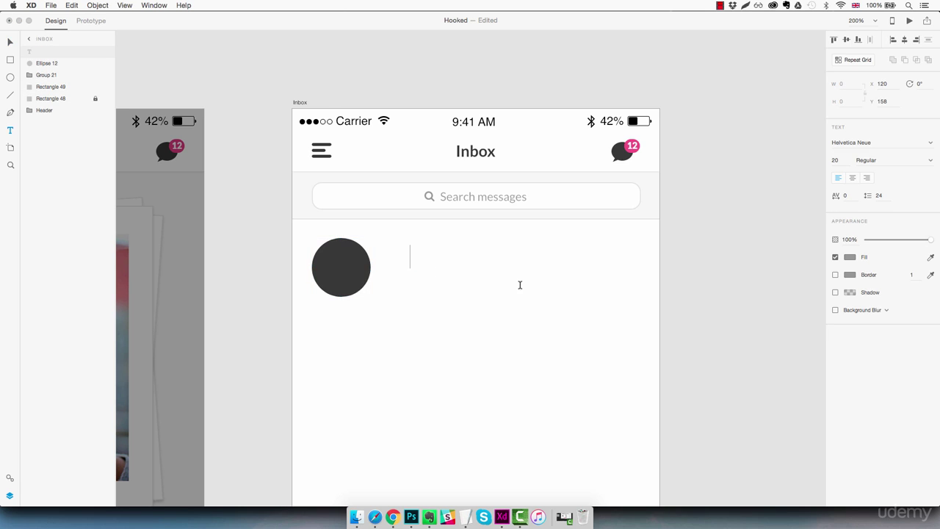
text(Username)
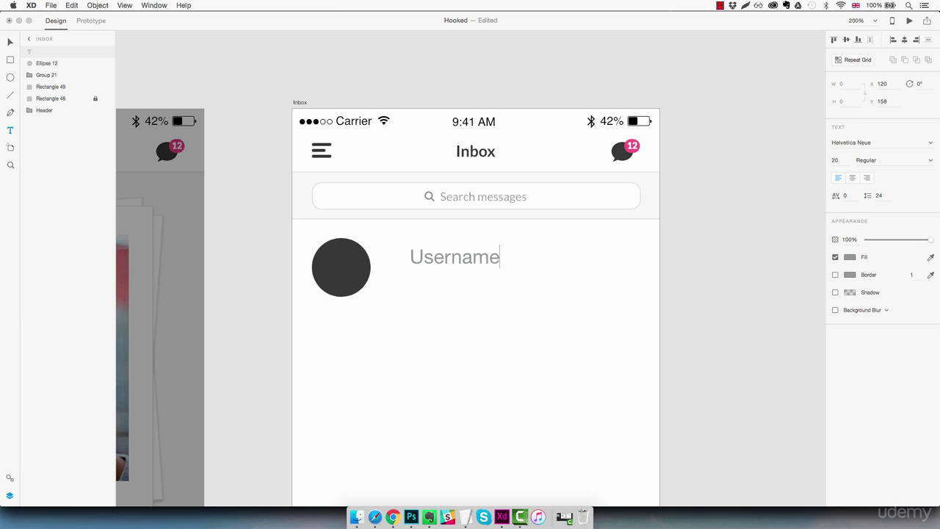
key(Escape)
click(890, 146)
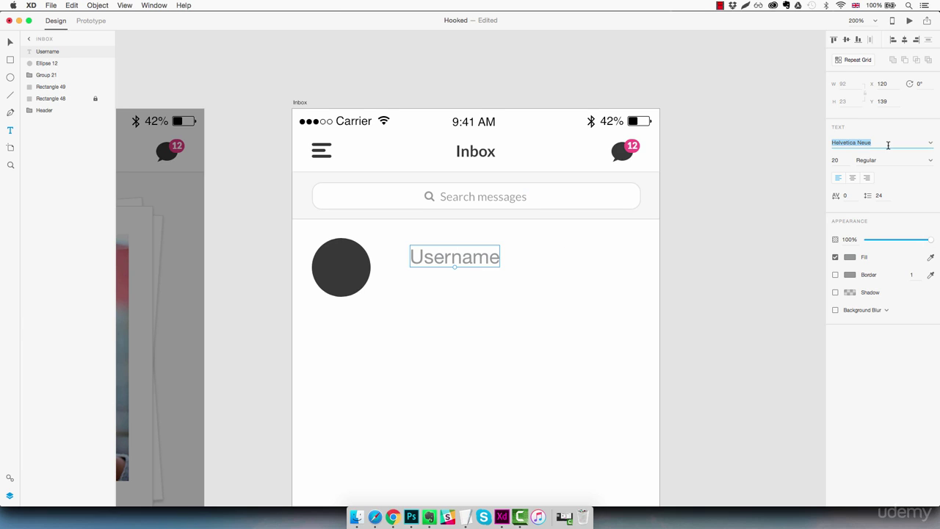
text(Lato)
key(Return)
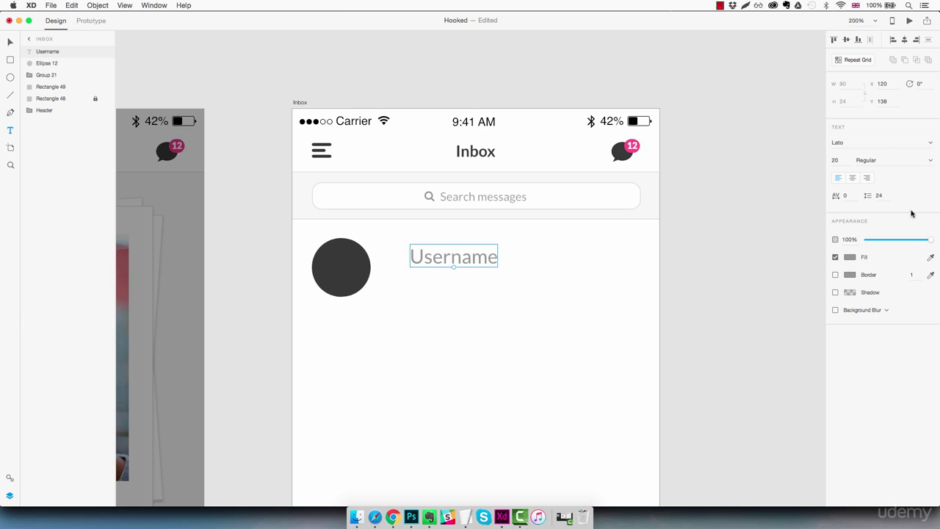
Fill the Username text with the saved dark grey and set it to size 16 Bold.
click(850, 257)
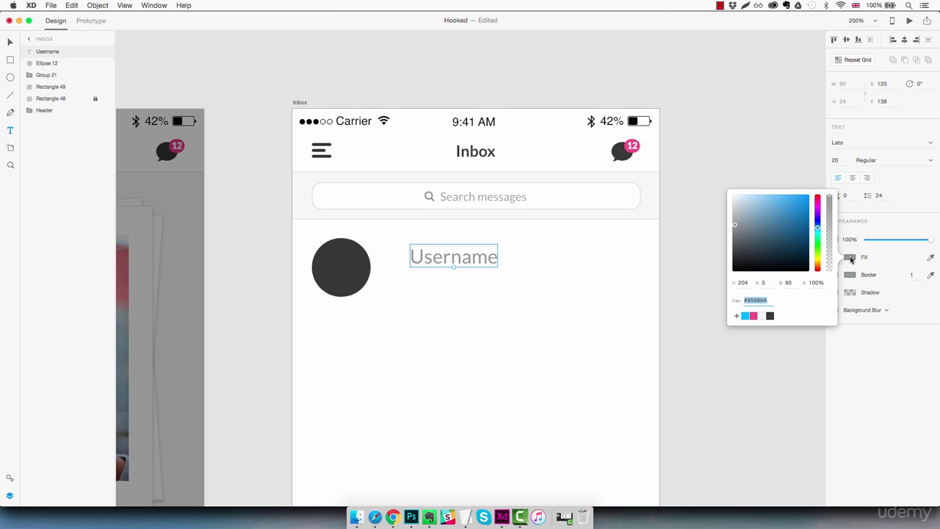
click(769, 316)
click(836, 159)
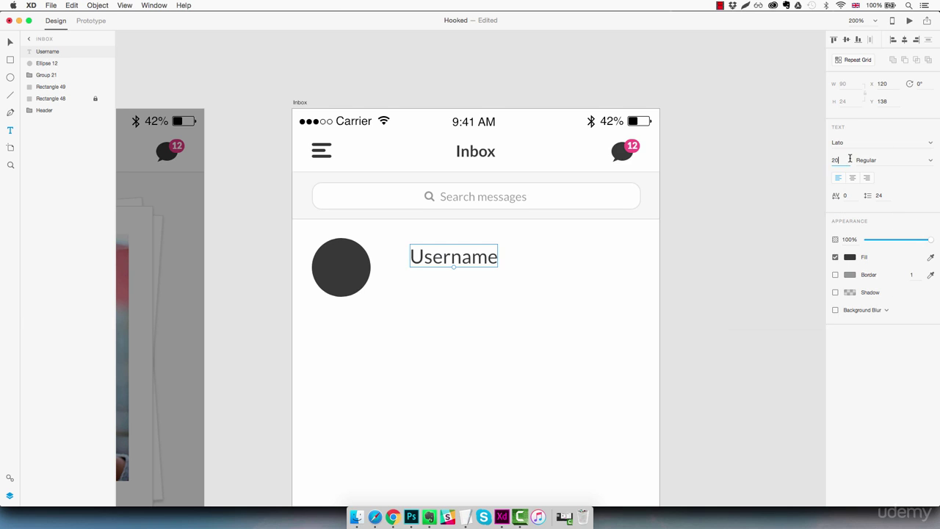
text(16)
key(Return)
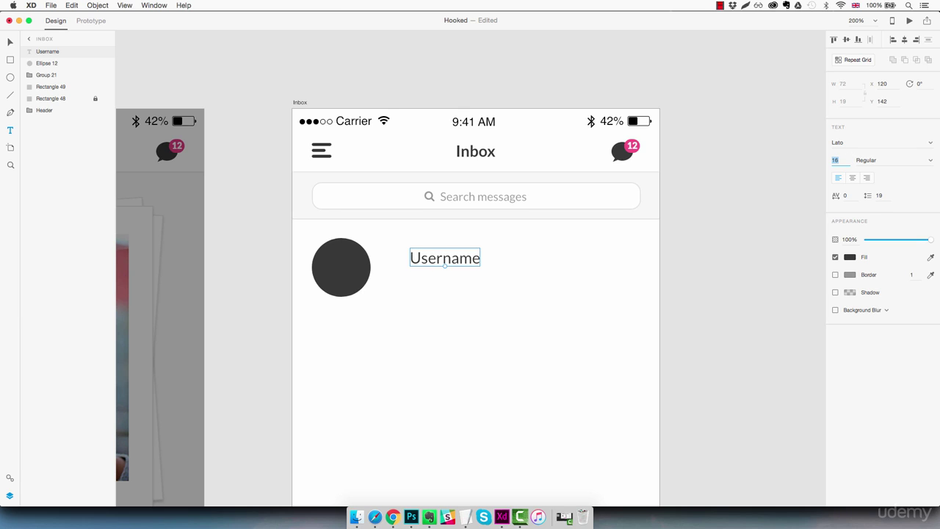
click(932, 162)
click(879, 224)
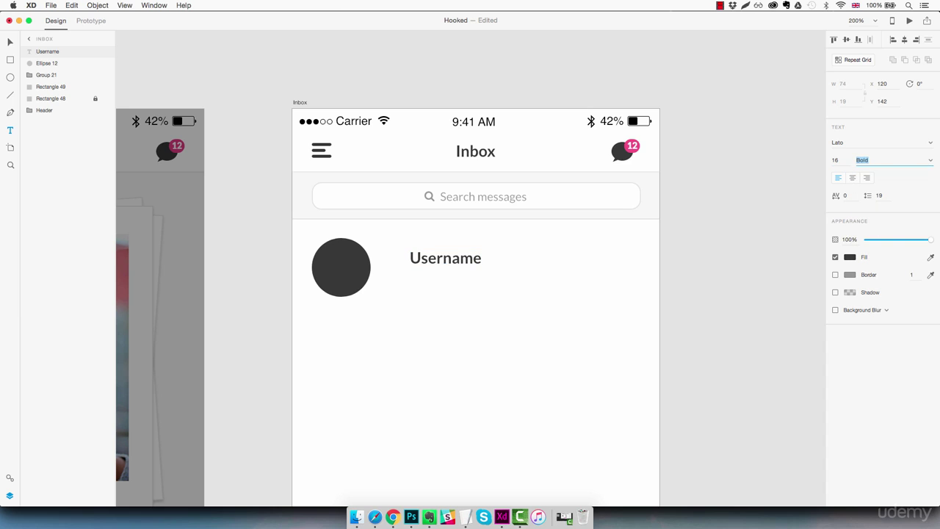
Place the Username text at X 105 with a copy just below it, and set the copy to size 14 Regular.
drag(488, 269, 448, 283)
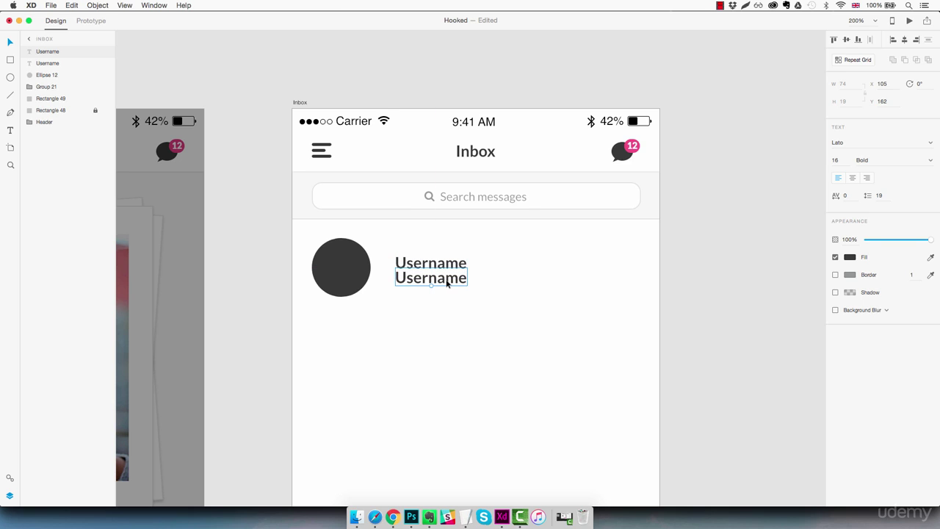
click(843, 163)
text(14)
key(Return)
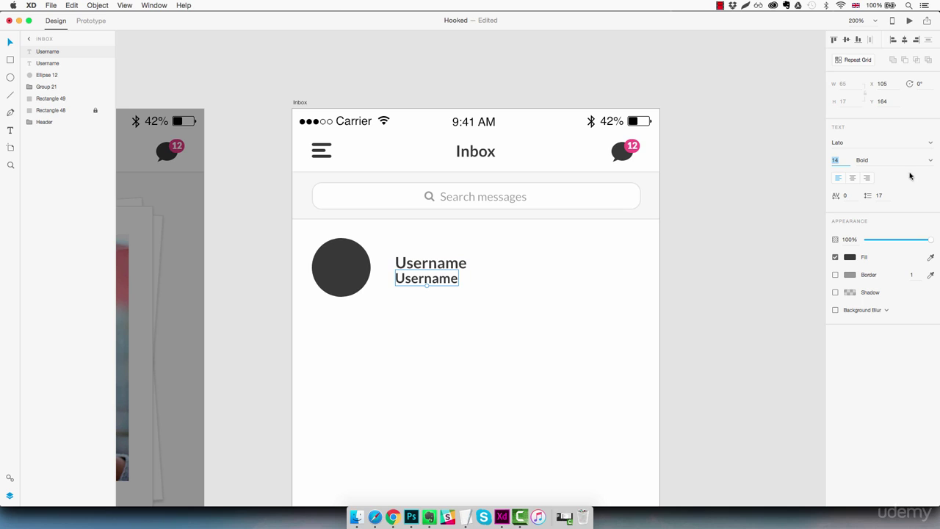
click(930, 160)
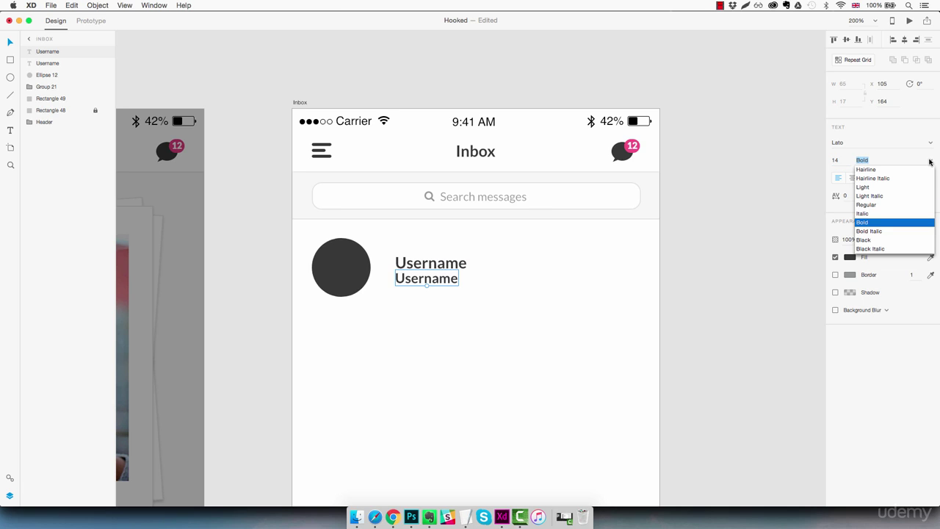
click(873, 206)
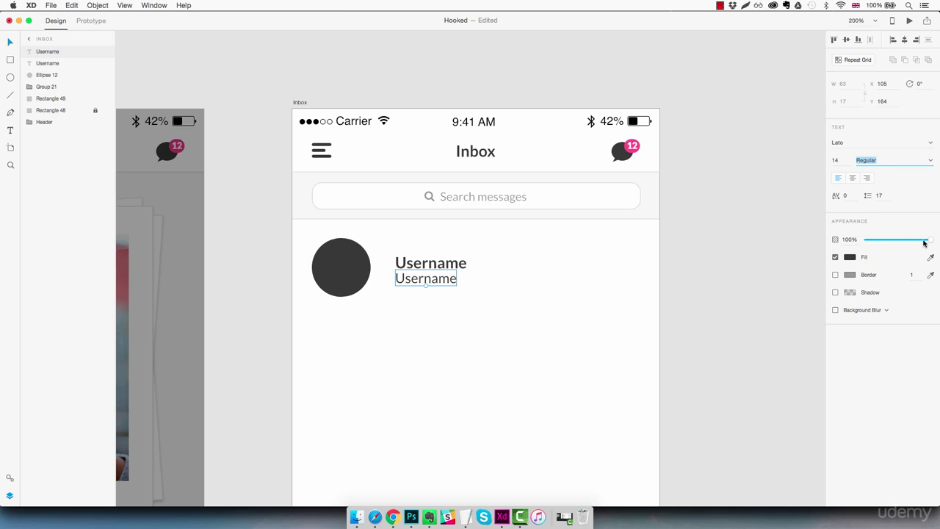
Lower the opacity of the Username copy to 70% and replace its text with "This is a little part of the message".
drag(932, 243, 912, 244)
key(Return)
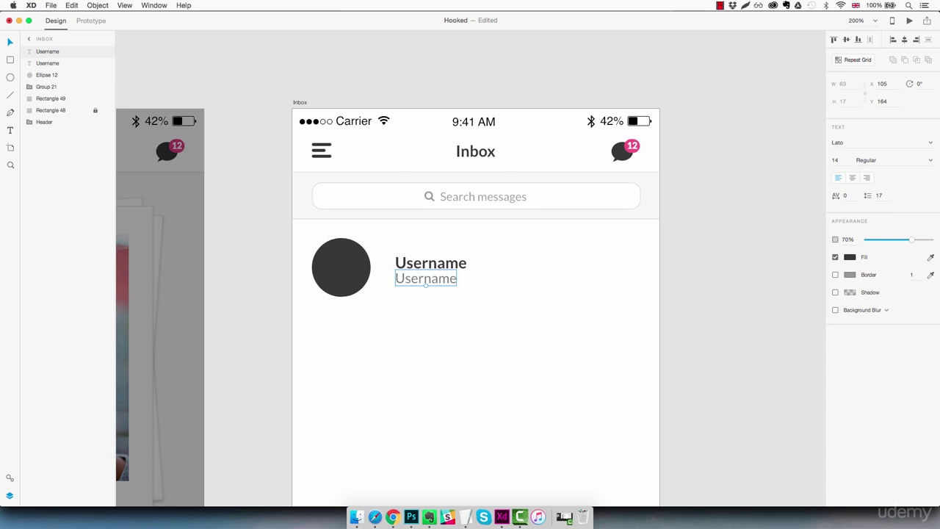
double_click(430, 280)
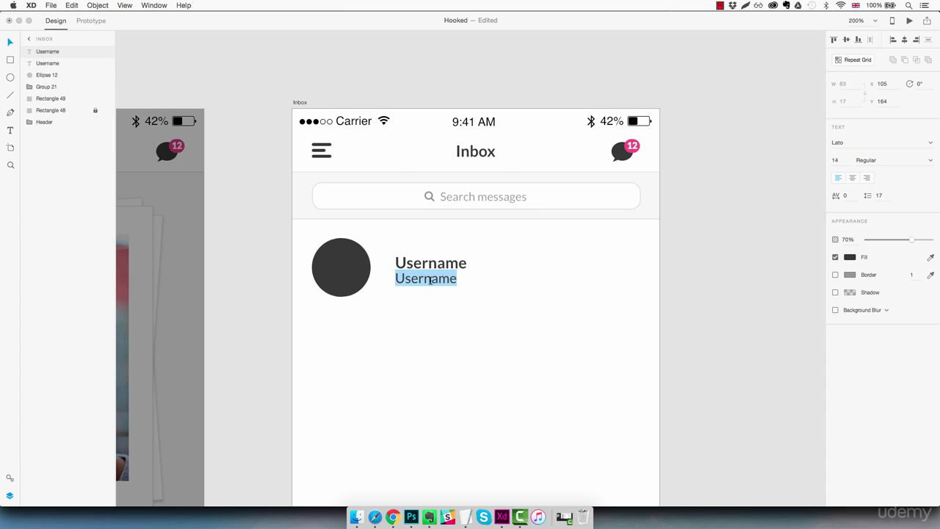
text(This is a littl)
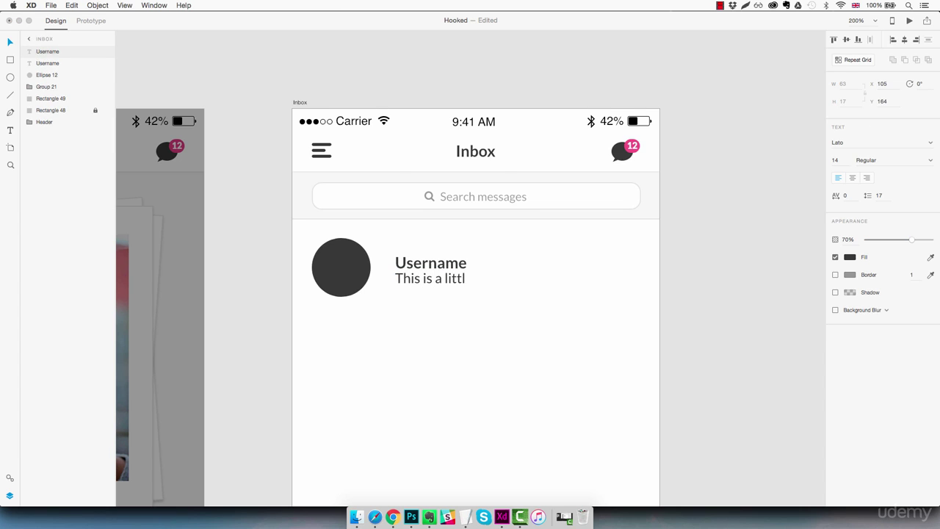
text(e part of the mes)
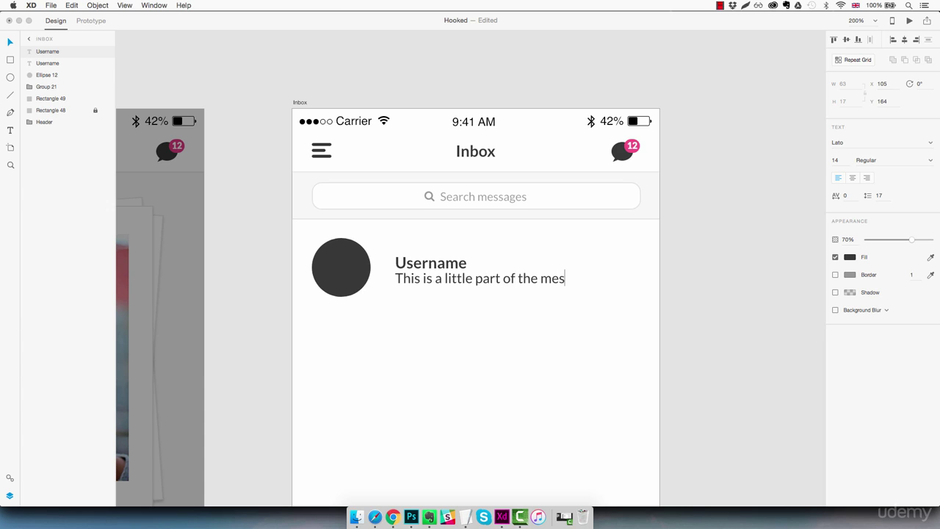
text(sage)
key(Escape)
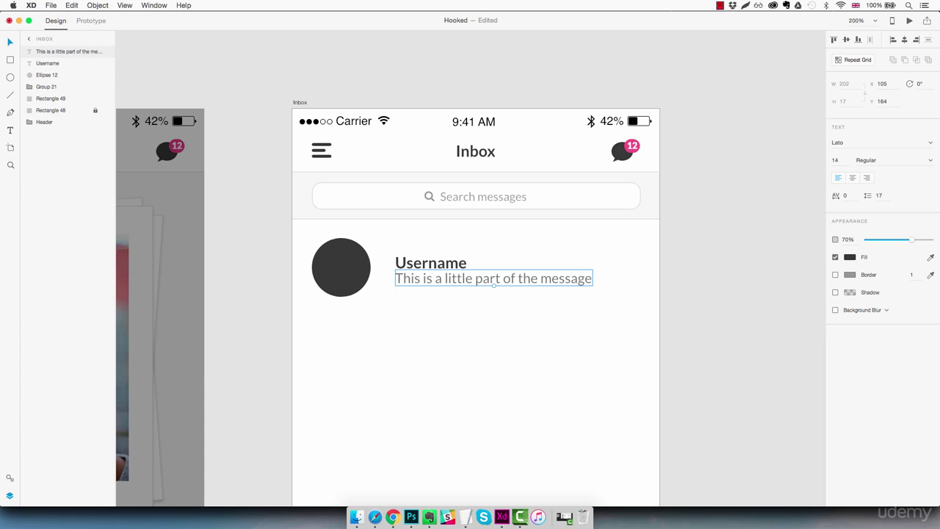
key(Escape)
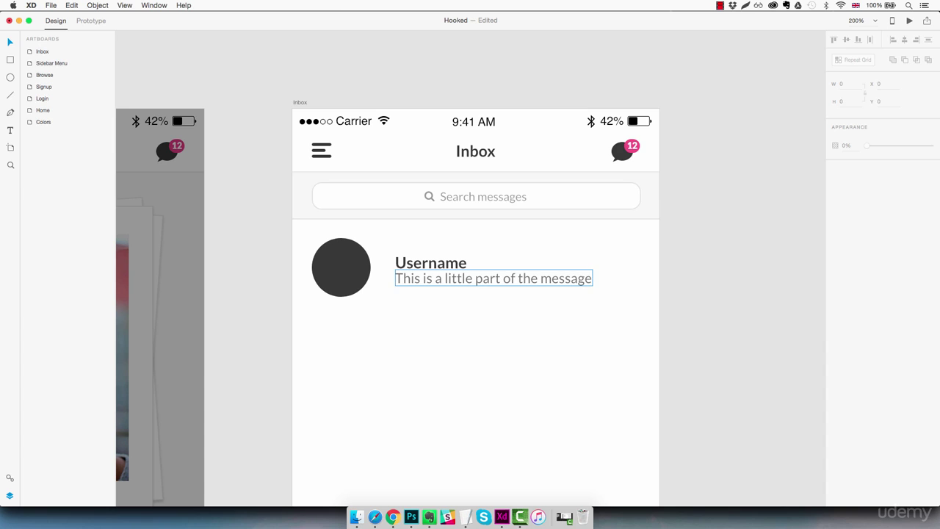
Move the message text down 4 px to Y 168, widening the gap below the Username.
click(494, 279)
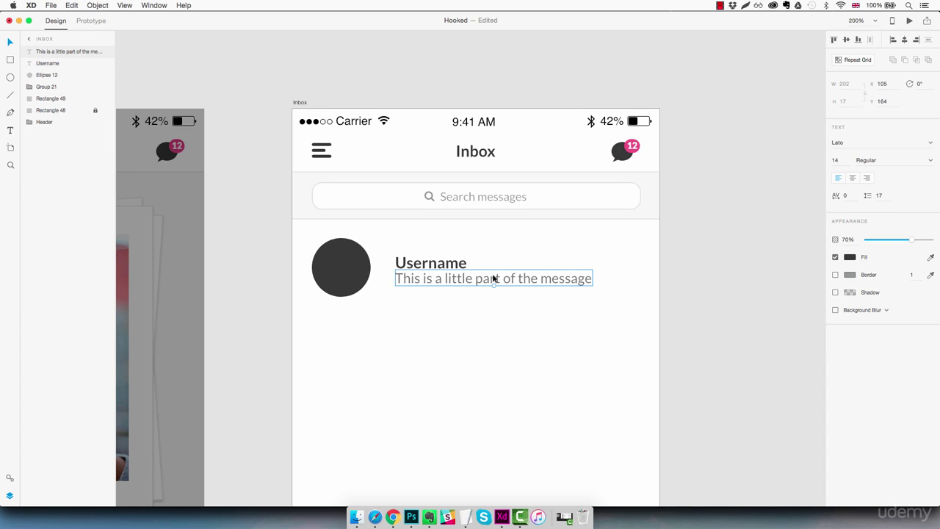
key(Down)
key(Down)
key(Down)
key(Down)
key(Down)
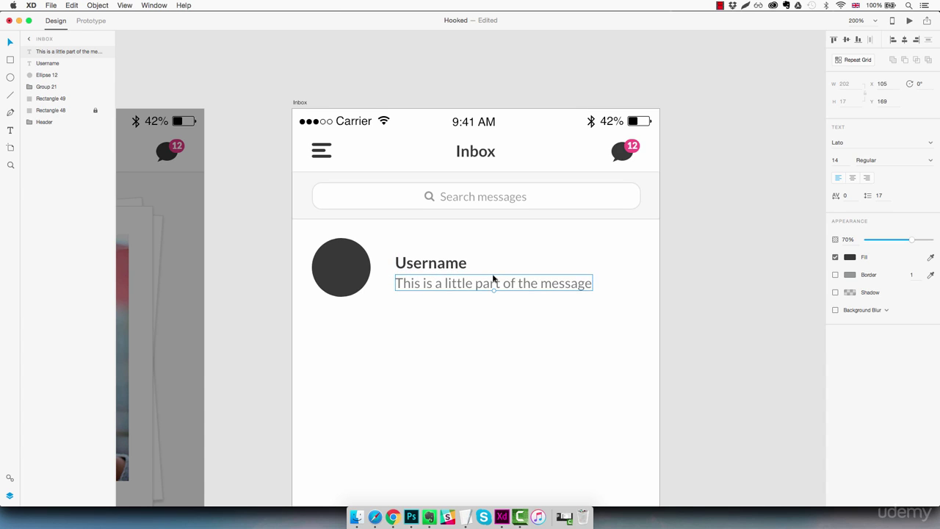
key(Up)
Move the Username and message text up together to Y 143, vertically centred on the circle.
shift+click(447, 266)
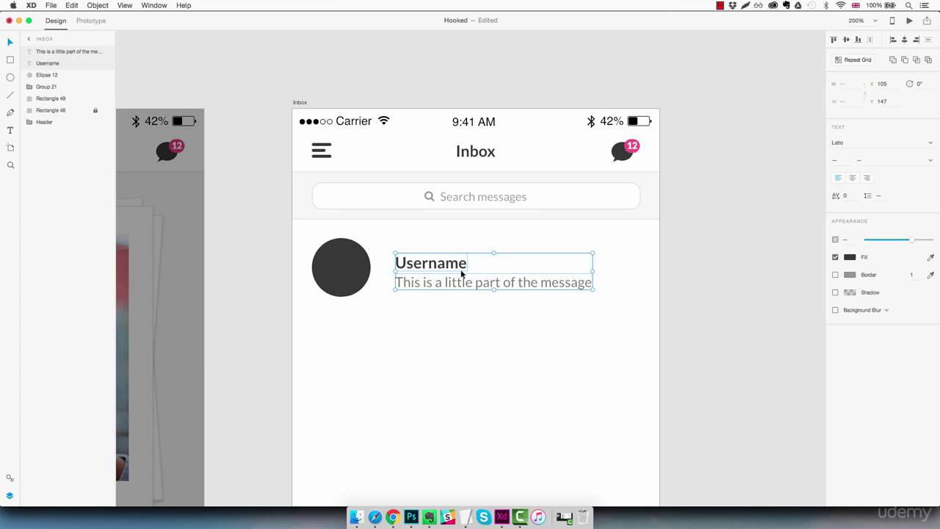
key(Up)
key(Up)
key(Up)
key(Down)
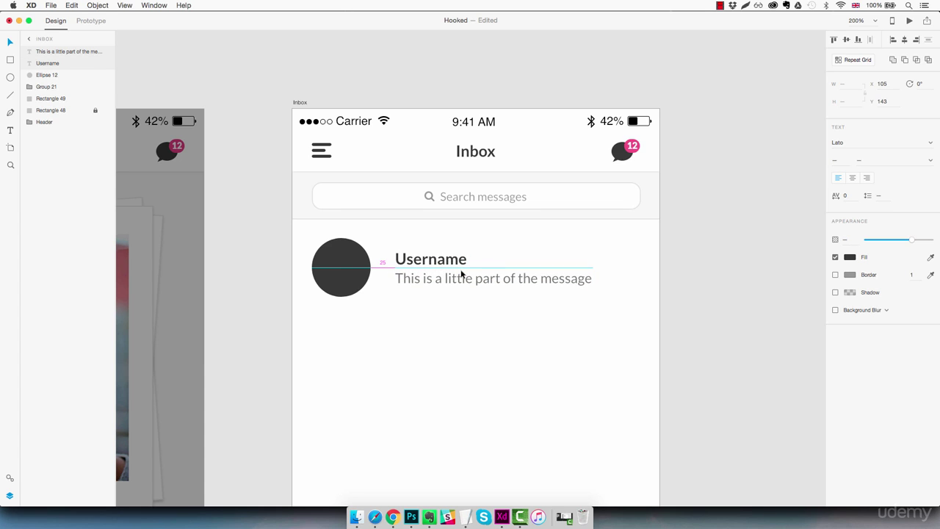
Shift the Username and message text to X 100, 20 px from the circle's right edge.
key(shift+Left)
key(shift+Left)
key(Left)
key(Left)
key(Left)
key(Left)
key(Left)
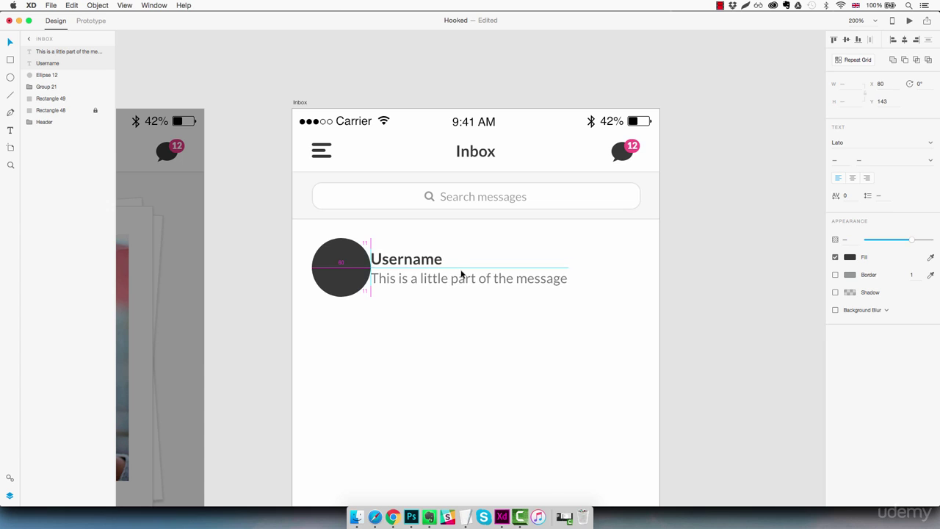
key(shift+Right)
key(shift+Right)
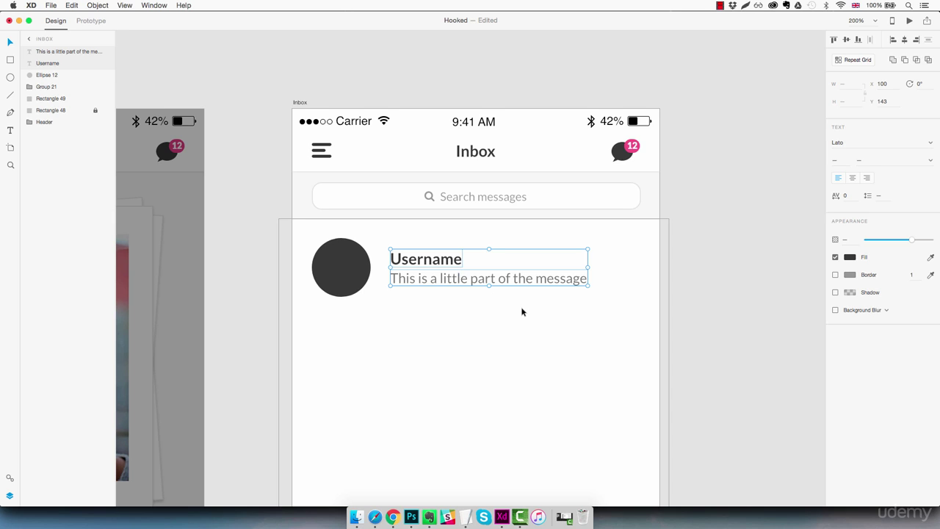
Duplicate the message text, place the copy above it to the right, and change its text to "09.50am".
click(503, 279)
key(super+d)
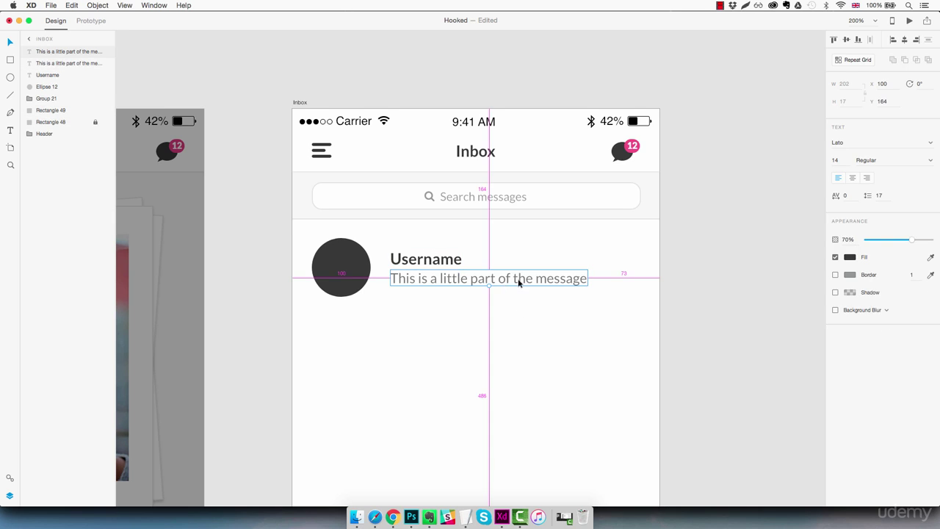
drag(519, 283, 567, 259)
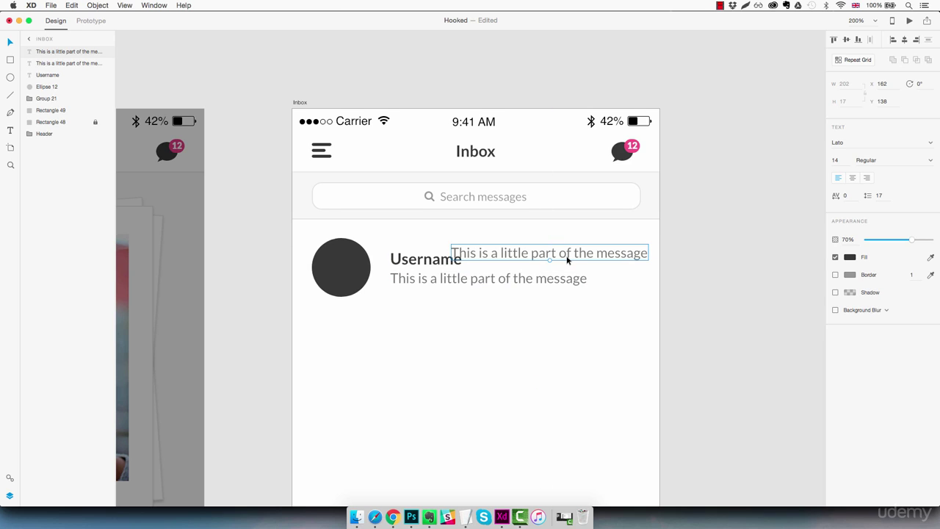
double_click(568, 259)
text(09)
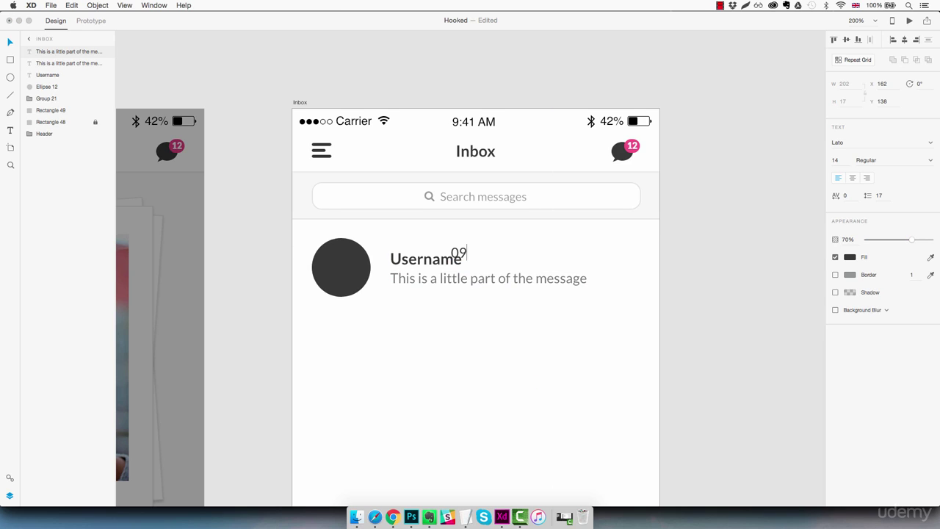
text(.50am)
key(Escape)
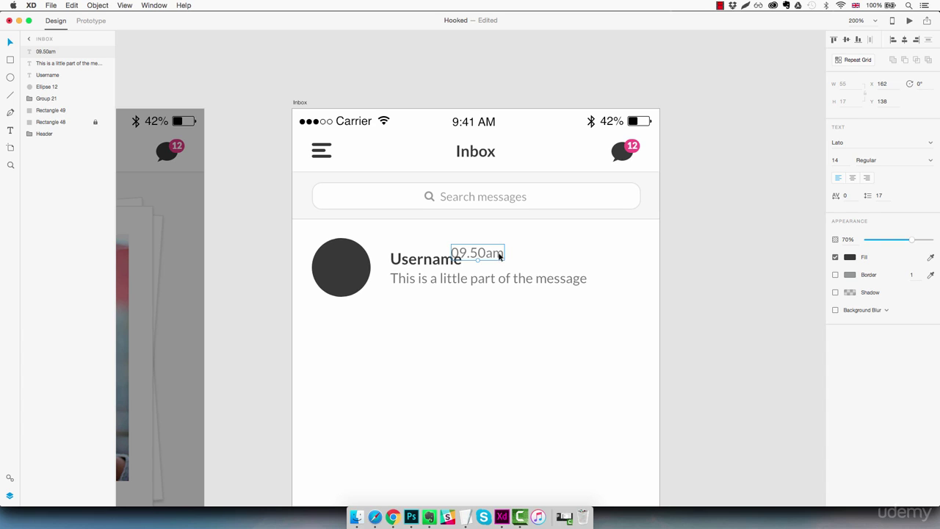
Move the 09.50am text to X 300, Y 136, with its right edge in line with the search field.
drag(502, 256, 655, 254)
key(shift+Left)
key(shift+Left)
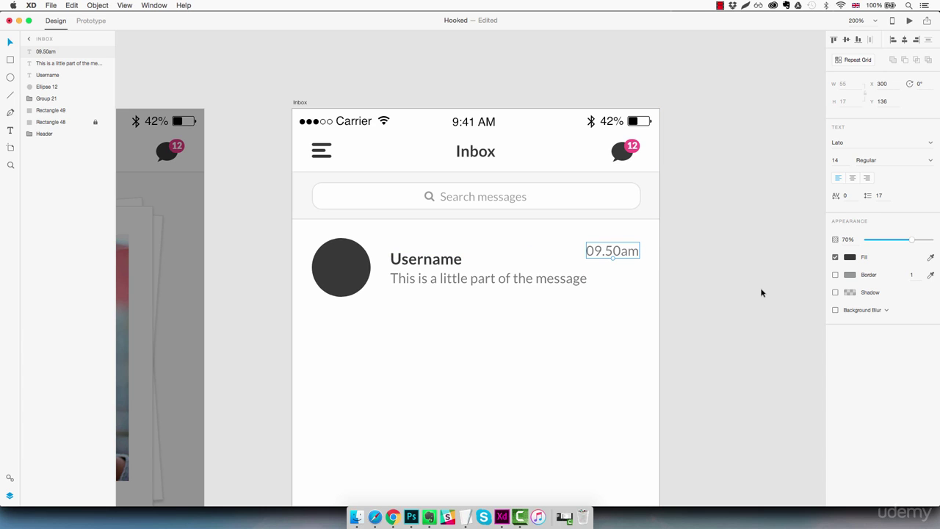
Right-align the 09.50am text, set its size to 12, and lower its opacity below 70%.
click(867, 178)
click(849, 160)
text(12)
key(Return)
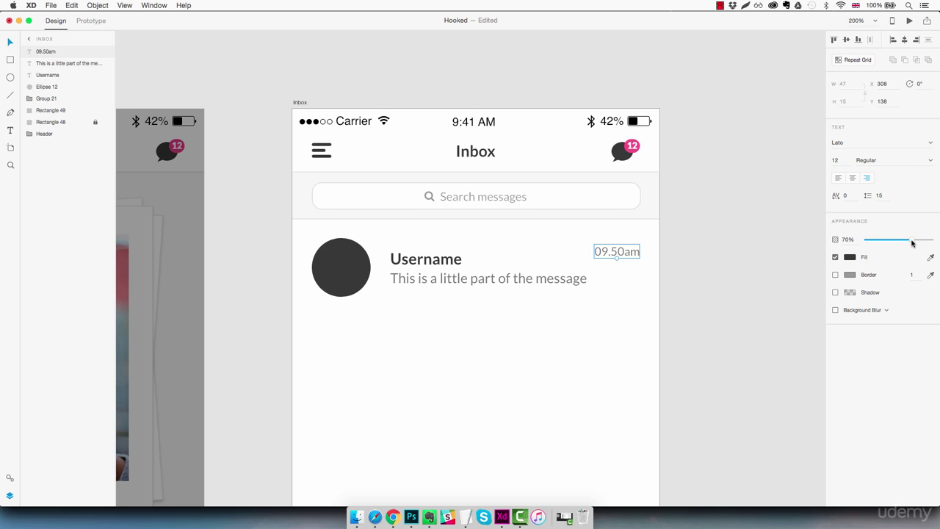
drag(910, 240, 899, 243)
key(Escape)
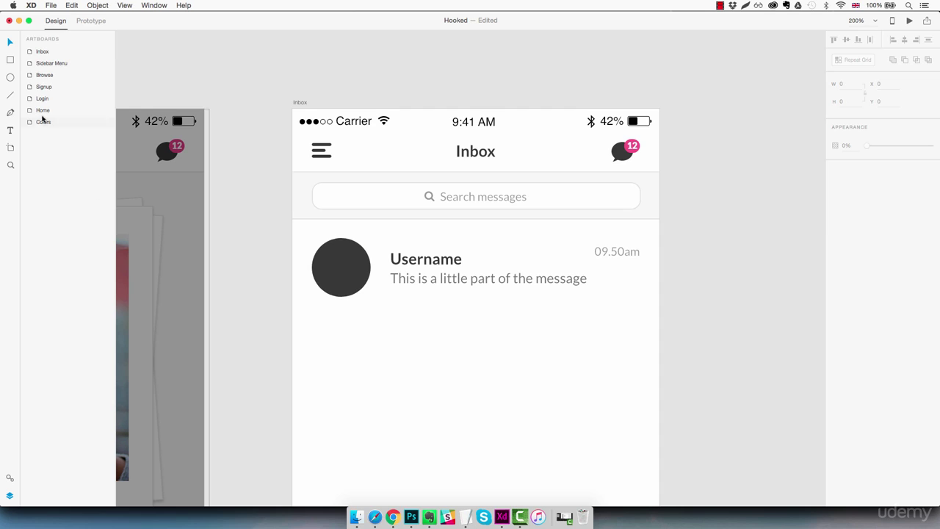
Draw a horizontal divider line 335 px wide below the message and sample the search section's light grey border for its colour.
click(11, 94)
drag(312, 184, 330, 324)
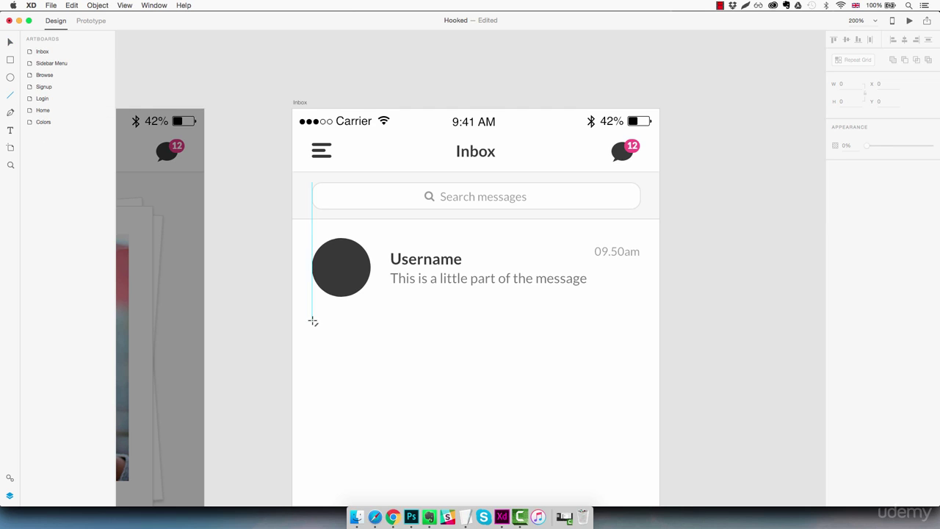
drag(313, 321, 639, 330)
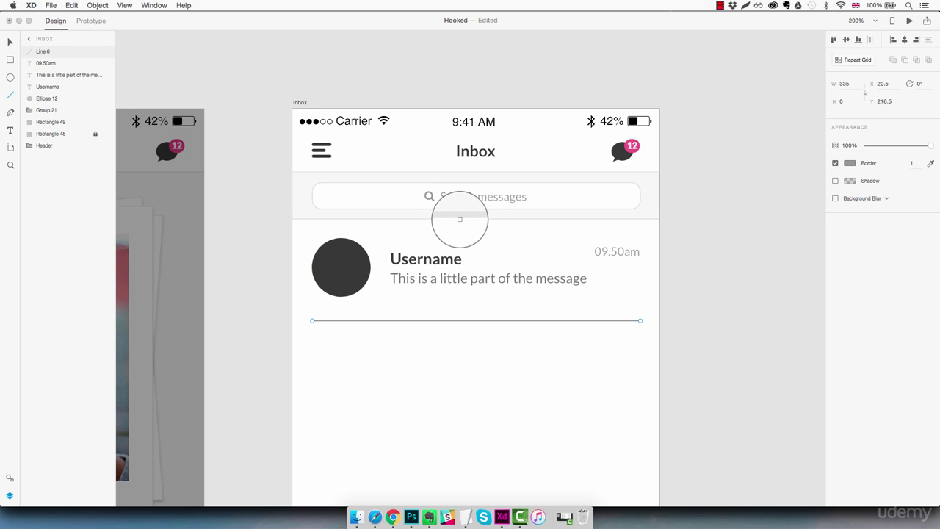
click(459, 218)
key(Escape)
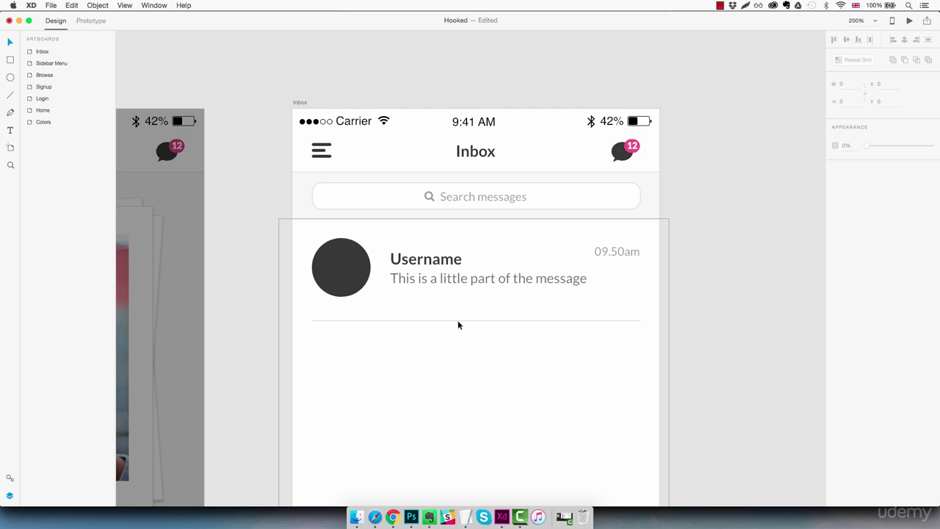
Move the divider line up to about 20 px below the circle's lower edge.
click(458, 321)
key(shift+Up)
key(shift+Up)
key(shift+Up)
key(Down)
key(Down)
key(Down)
key(Down)
key(Down)
key(Down)
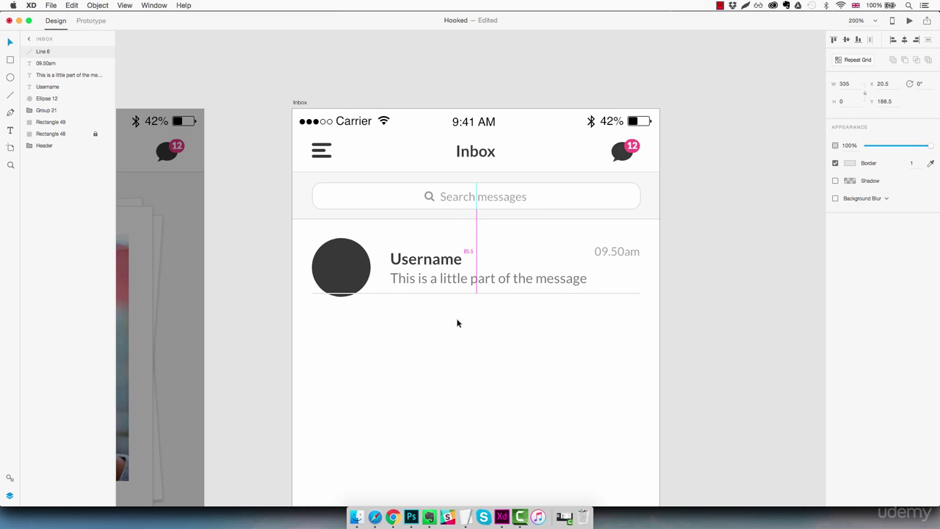
key(shift+Down)
key(shift+Down)
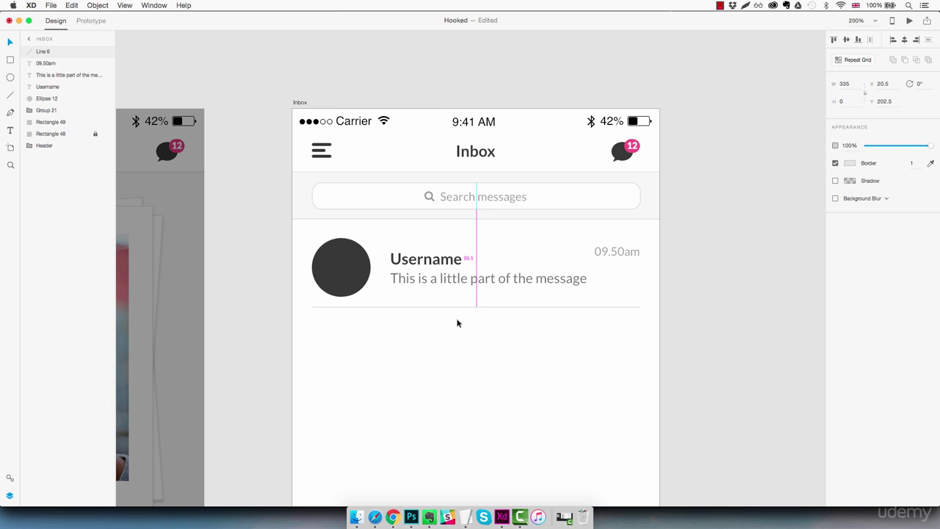
key(Escape)
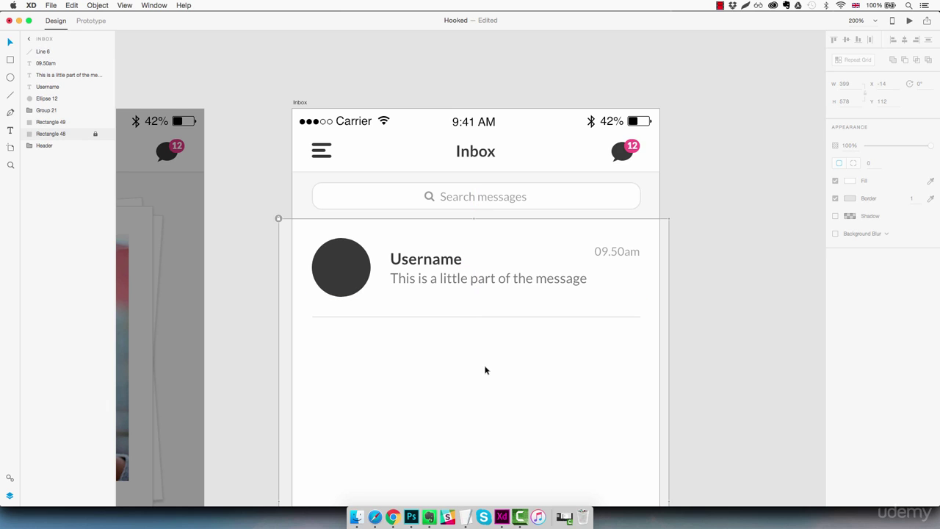
key(Escape)
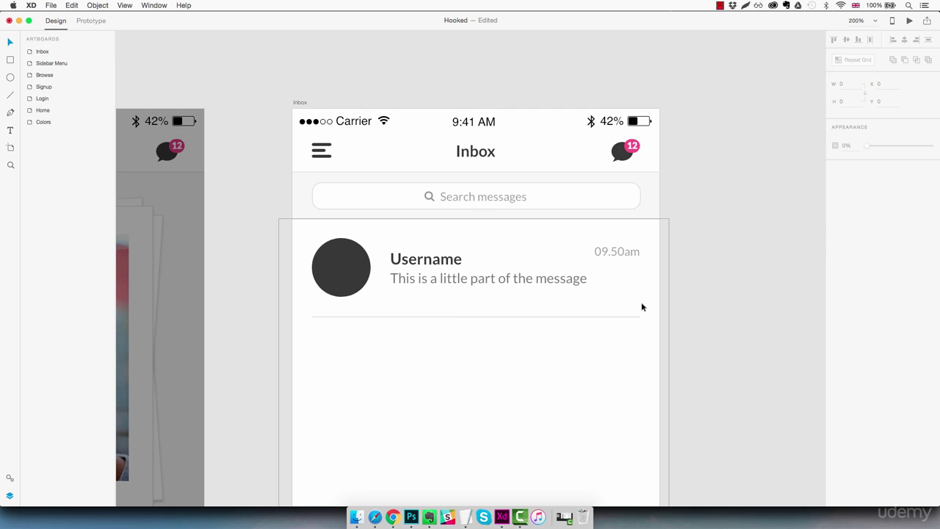
Group the circle, texts and divider line of the message row and name the group "Message".
drag(646, 247, 331, 322)
key(super+g)
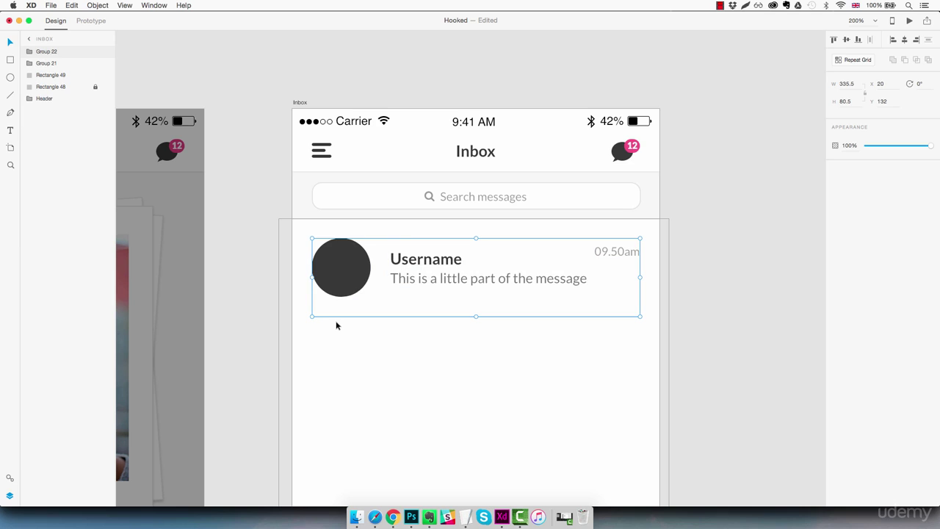
double_click(55, 54)
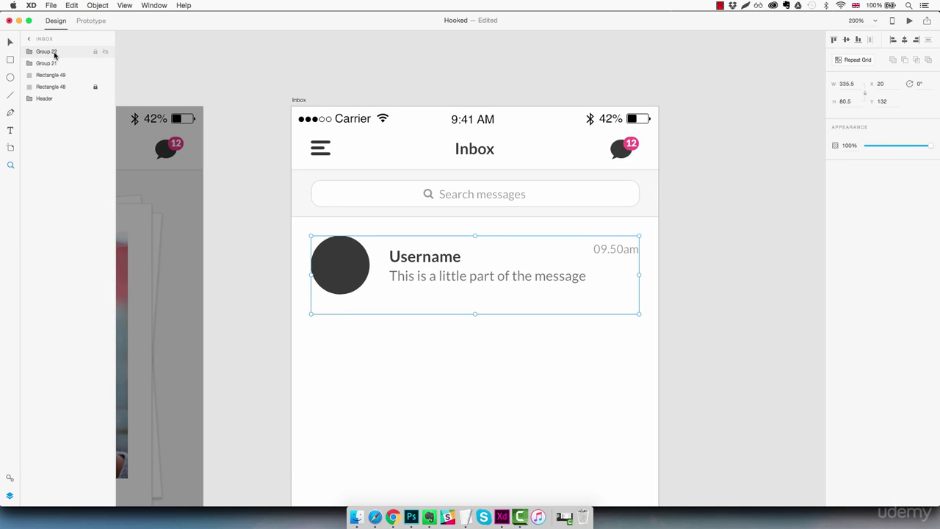
double_click(53, 53)
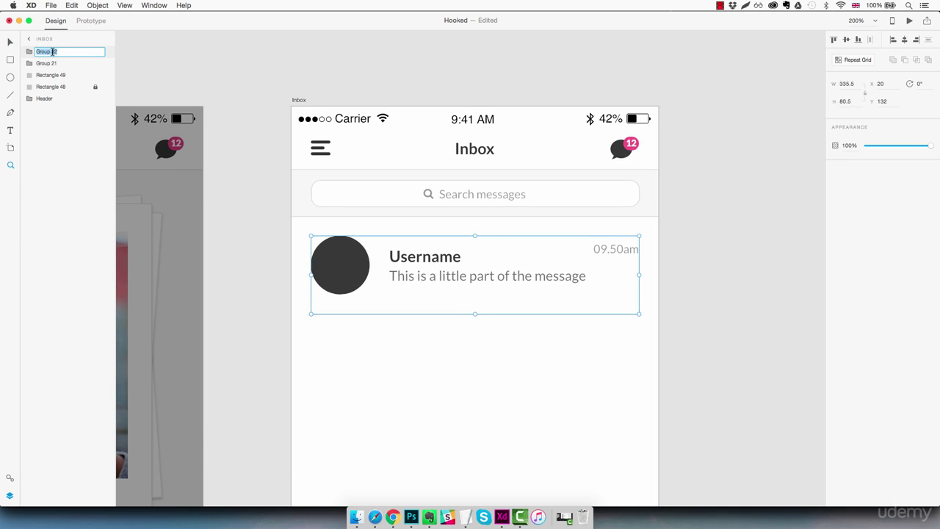
text(Message)
key(Return)
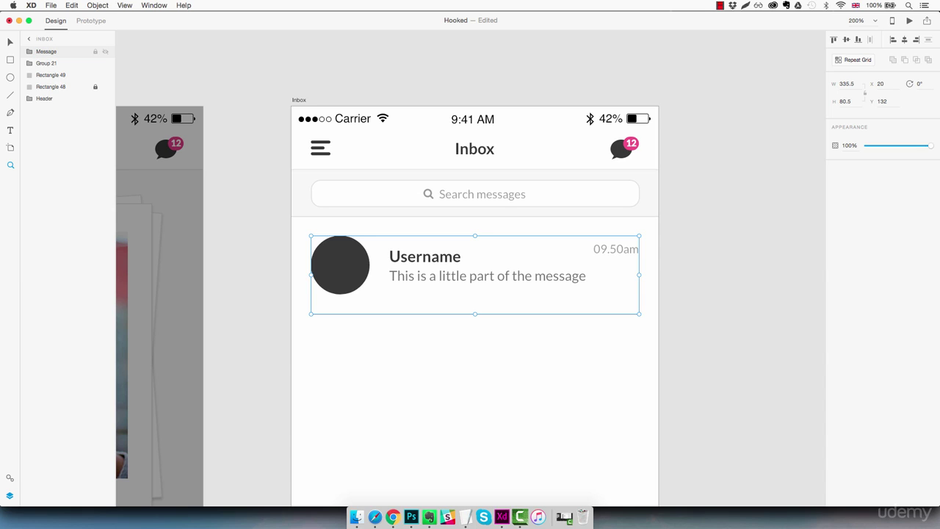
Group the search icon and placeholder text with the search field's rectangle and name the group "Searchbar".
click(53, 64)
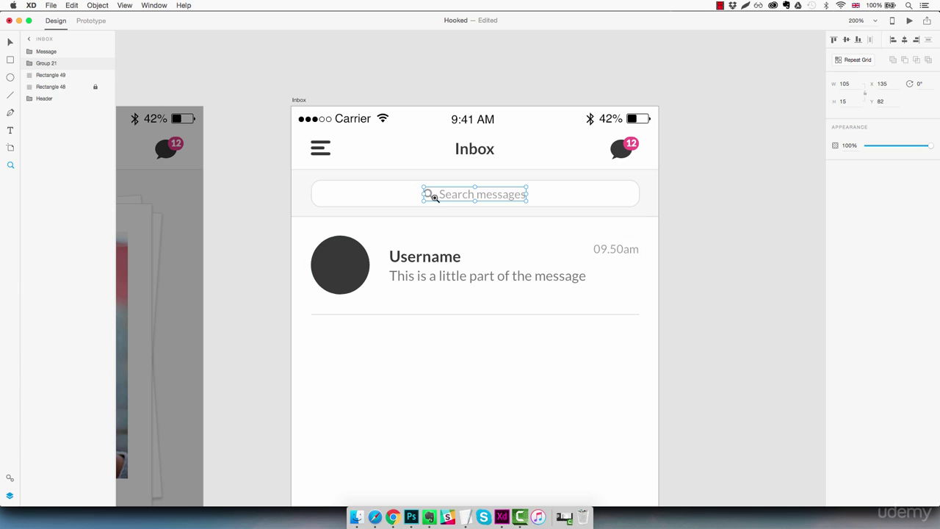
click(59, 76)
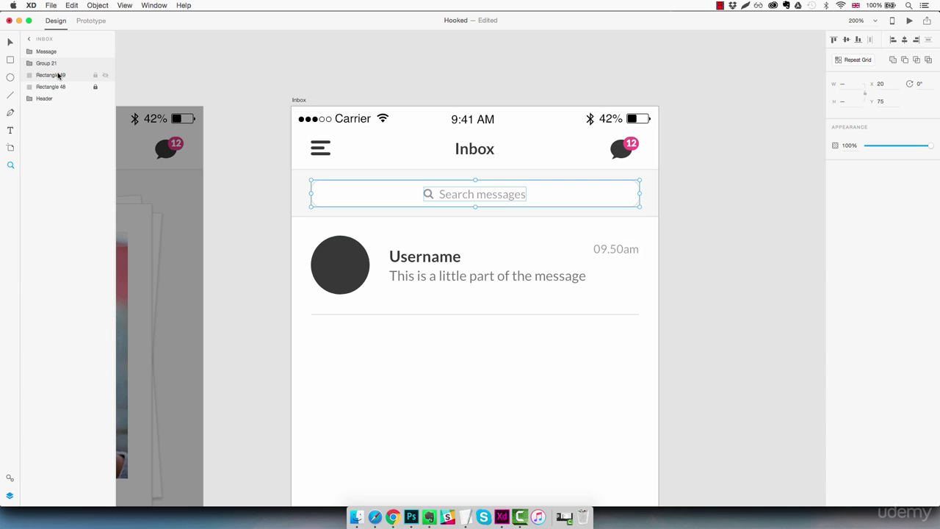
key(super+g)
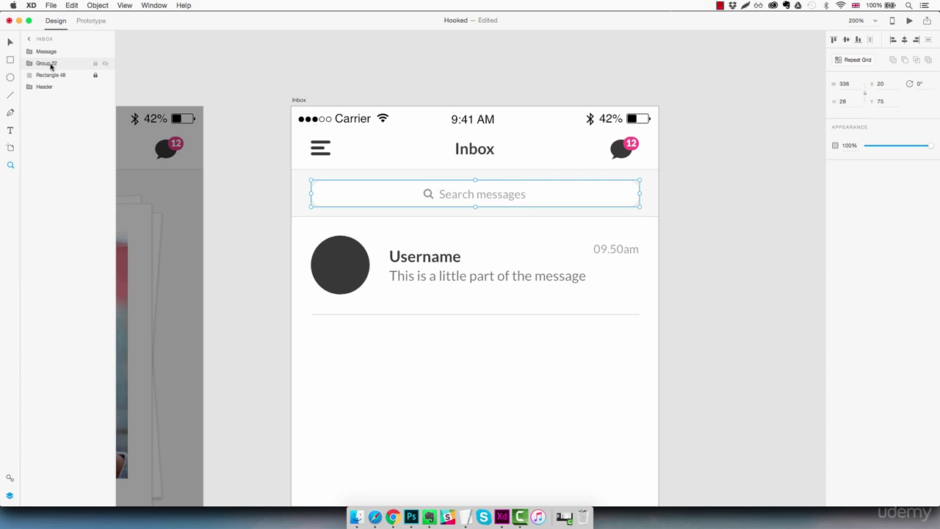
double_click(50, 64)
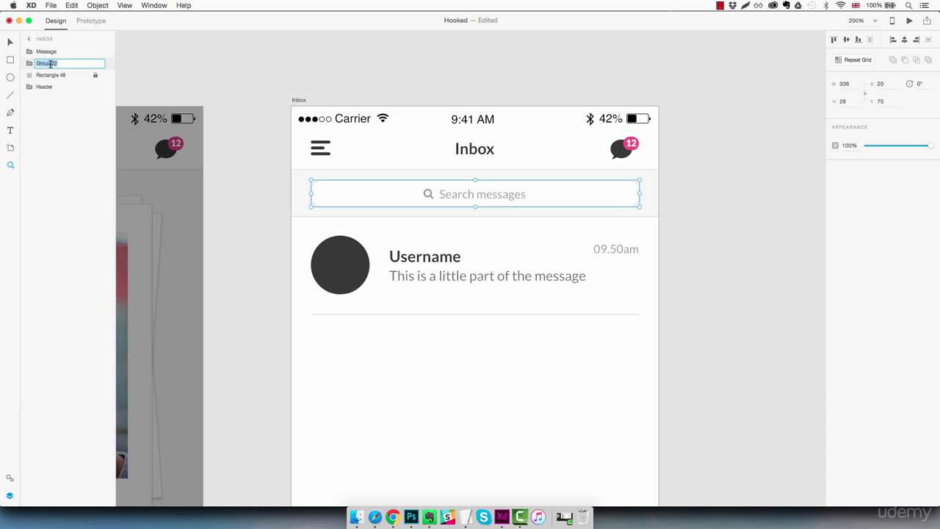
text(Searchbar)
key(Return)
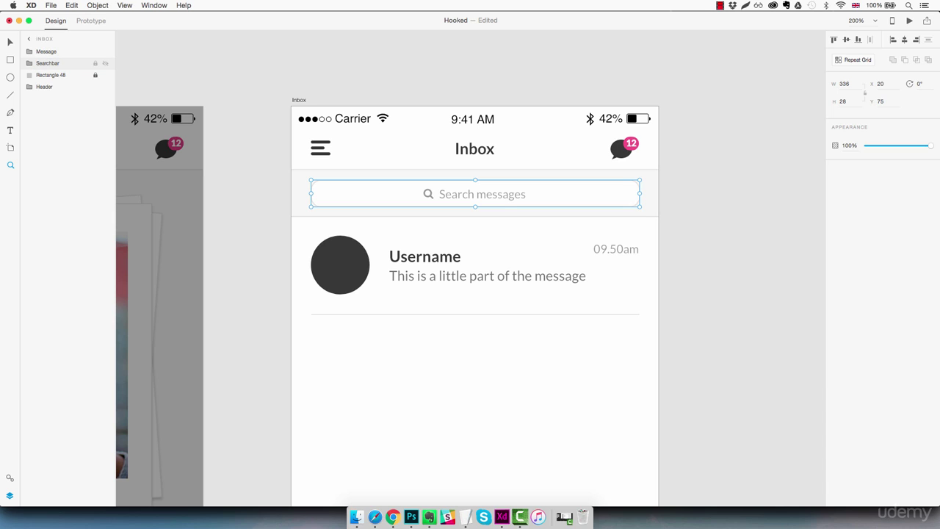
Turn the Message group into a Repeat Grid and extend it downwards to six rows, ending just below the Inbox artboard.
click(57, 51)
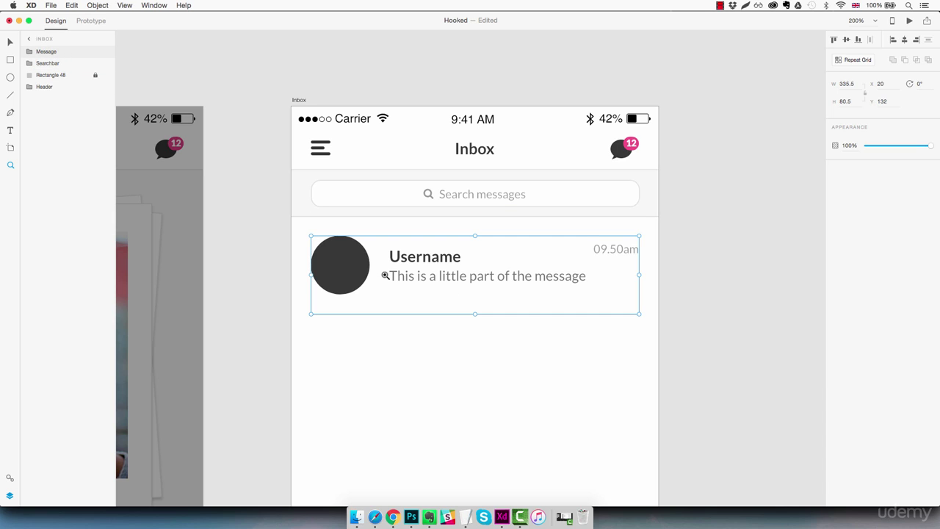
click(855, 64)
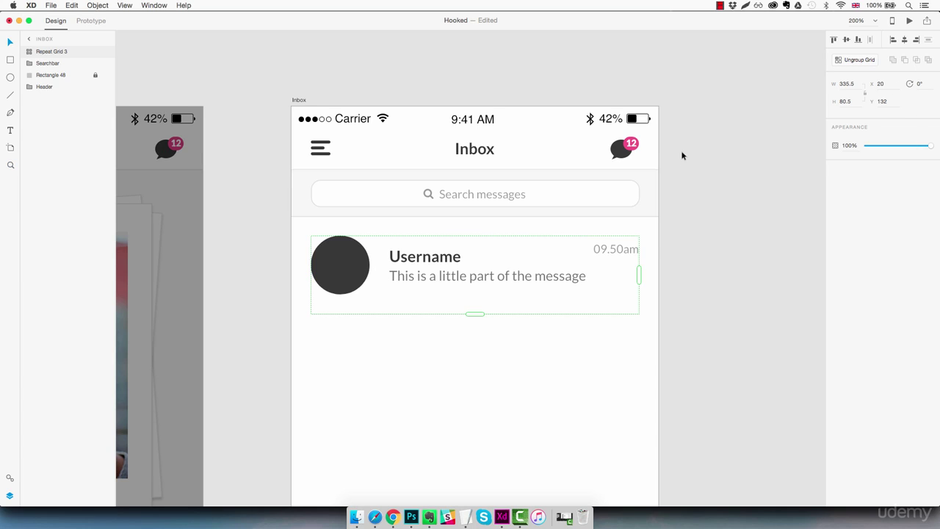
scroll(663, 172, down, 3)
key(super+1)
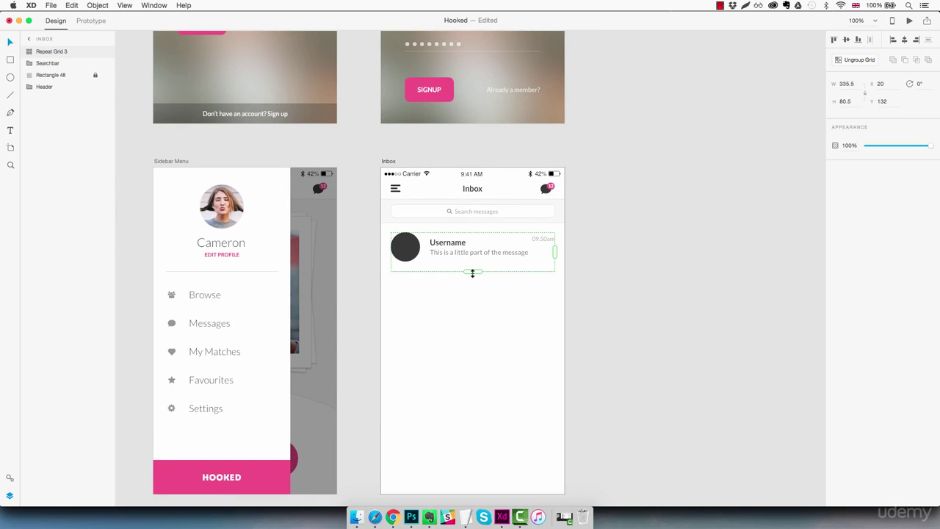
drag(473, 271, 478, 498)
scroll(476, 439, down, 2)
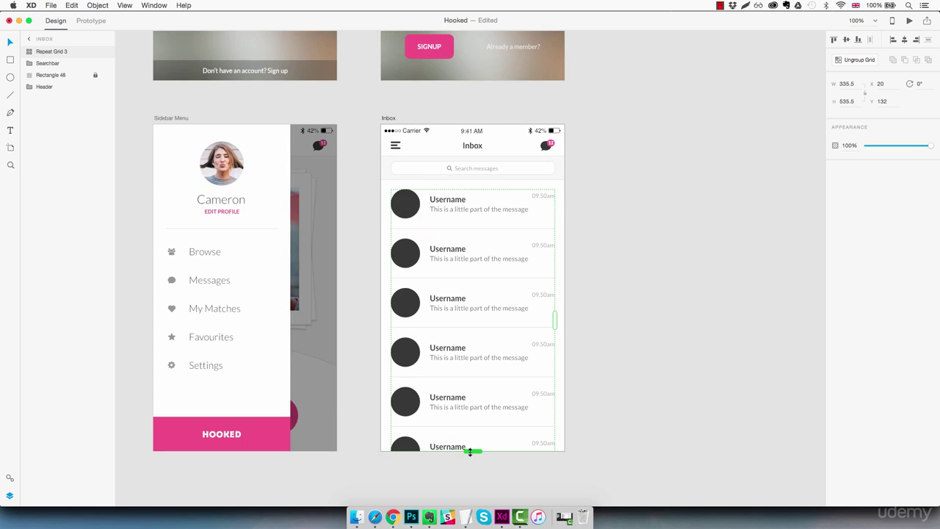
drag(472, 447, 473, 481)
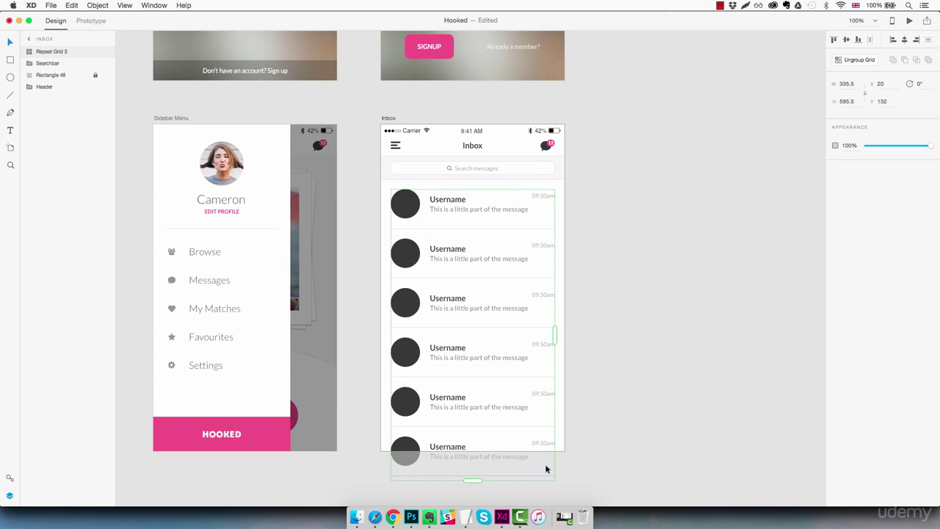
click(609, 377)
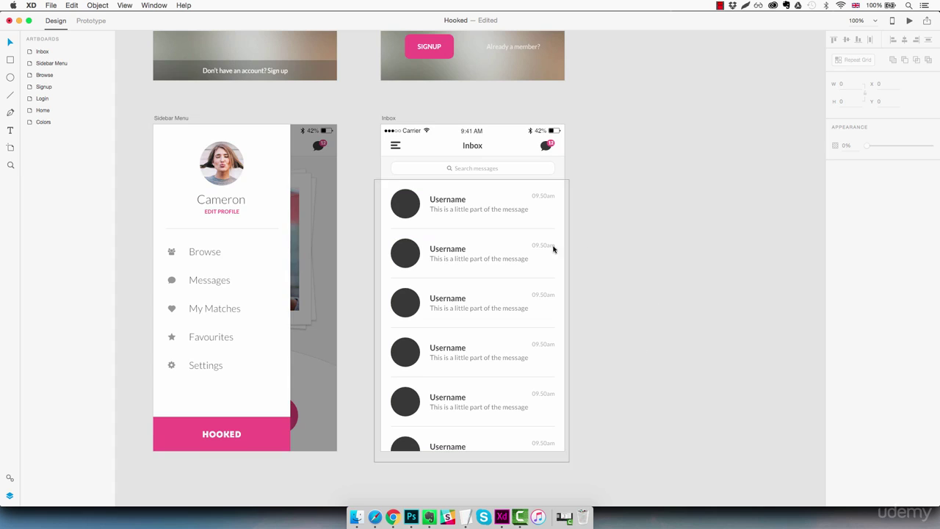
Check the vertical spacing between the repeated message rows.
click(413, 229)
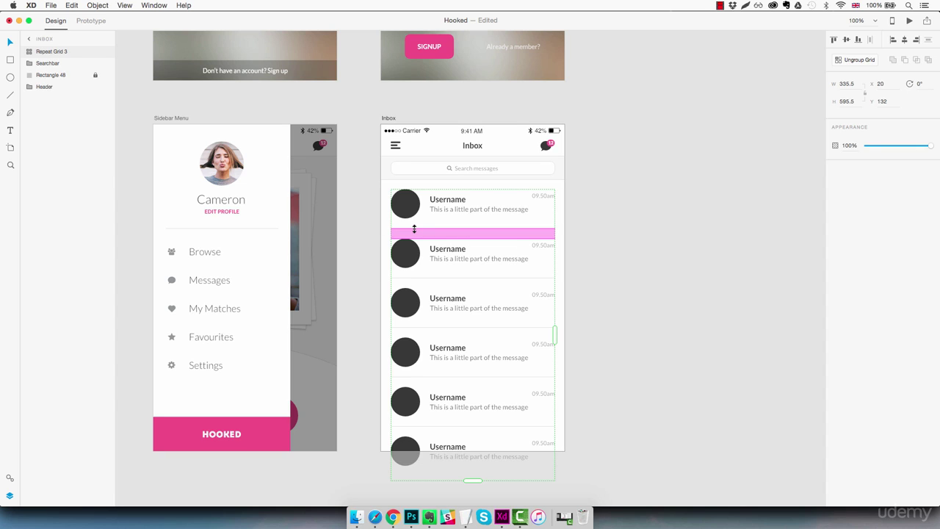
drag(413, 229, 413, 230)
key(Escape)
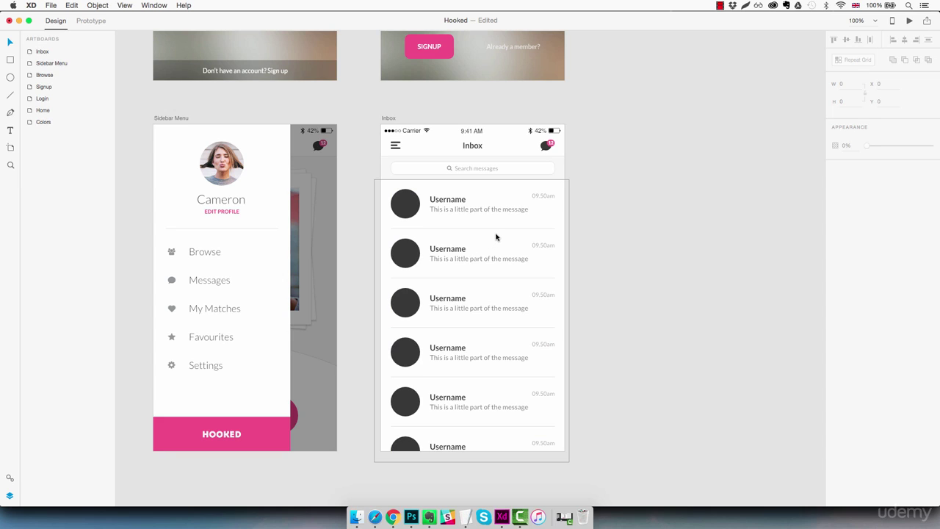
Switch to Finder and preview the portrait photos in the Guys inbox folder, starting with guy1.jpg.
click(357, 516)
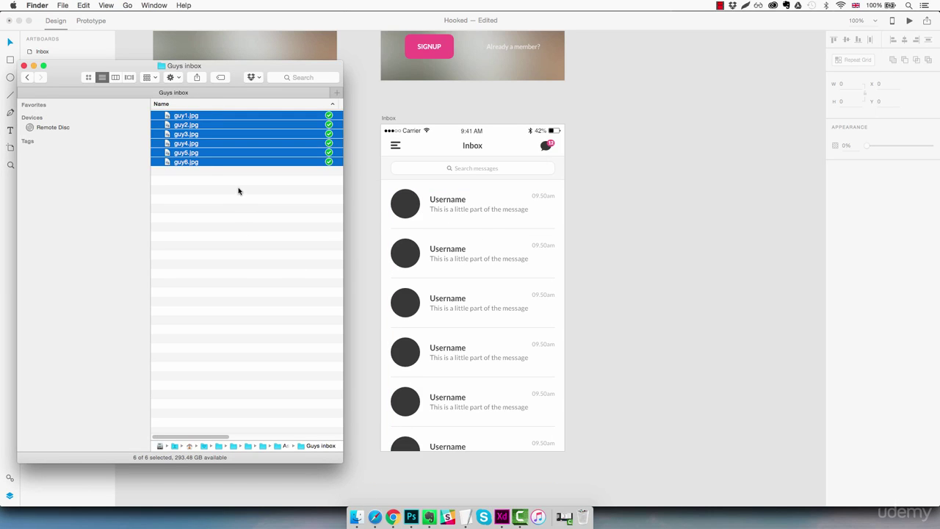
click(202, 118)
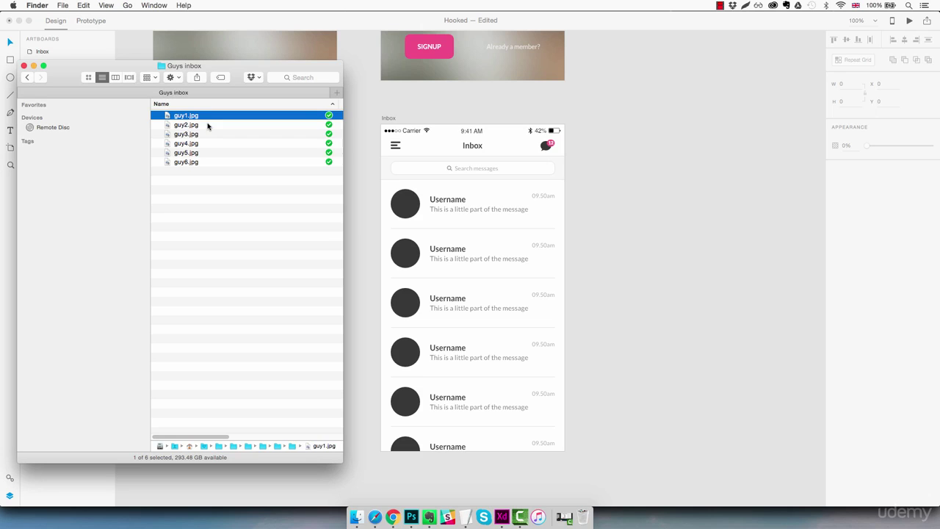
key(space)
key(Down)
key(Down)
key(Down)
key(Down)
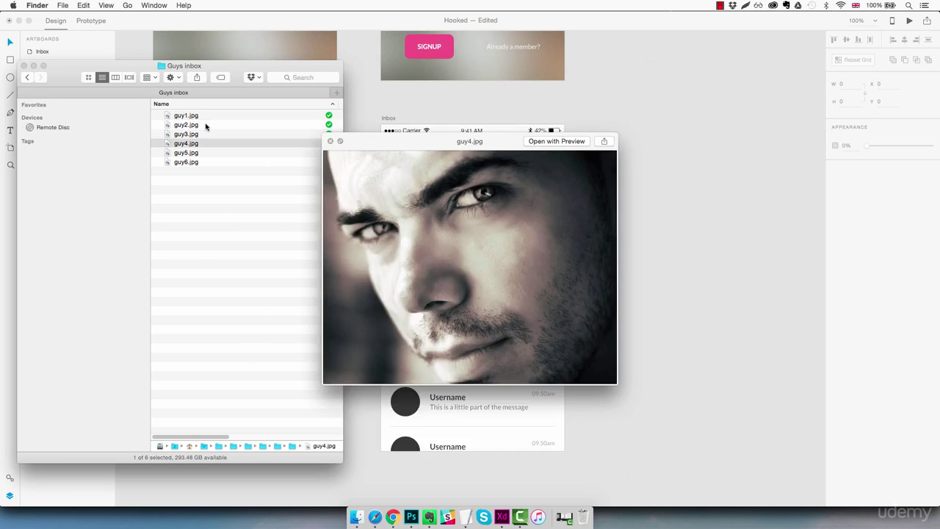
key(Down)
key(space)
Fill the message list's avatar circles with guy1.jpg to guy6.jpg by dropping all six files onto the first row's circle.
click(203, 117)
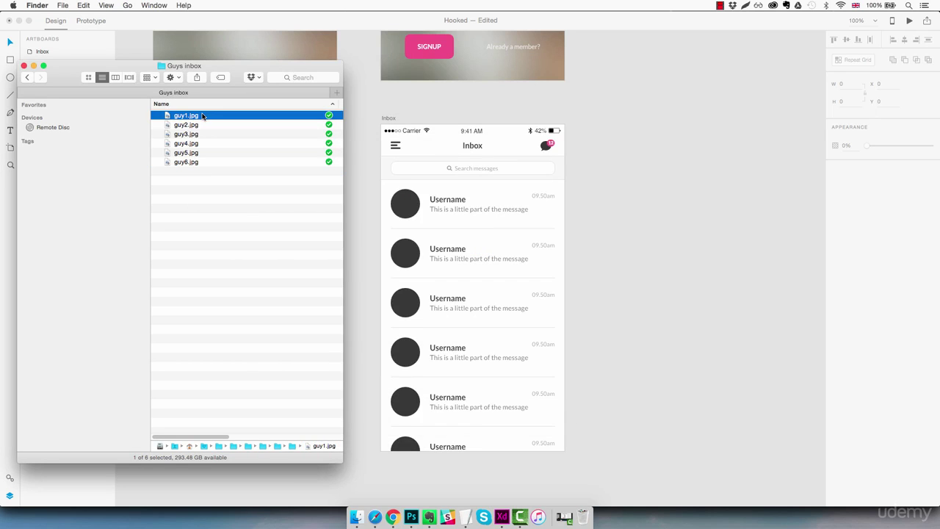
shift+click(203, 163)
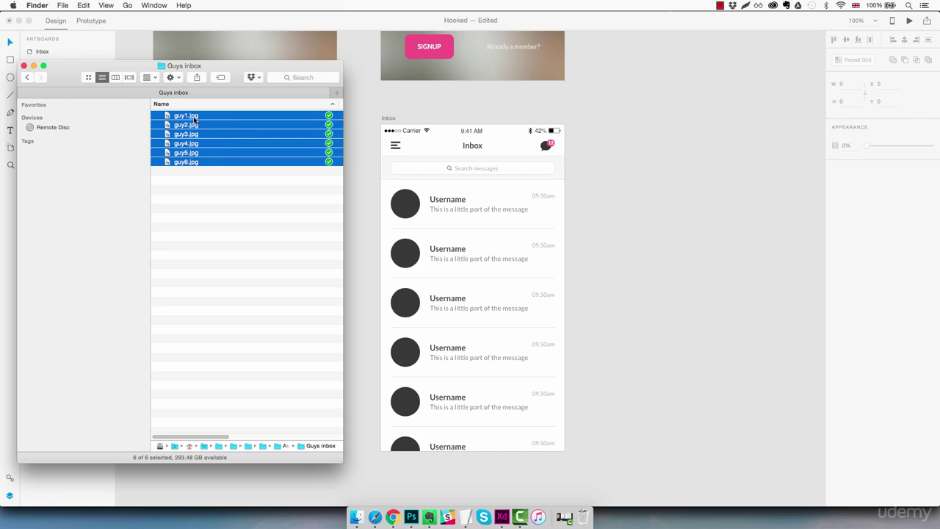
drag(206, 124, 452, 170)
drag(424, 195, 410, 207)
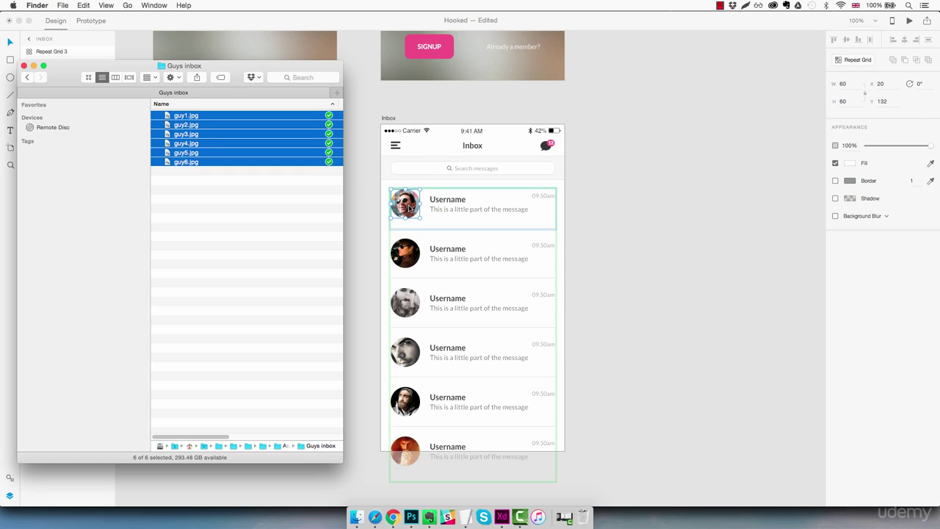
click(615, 231)
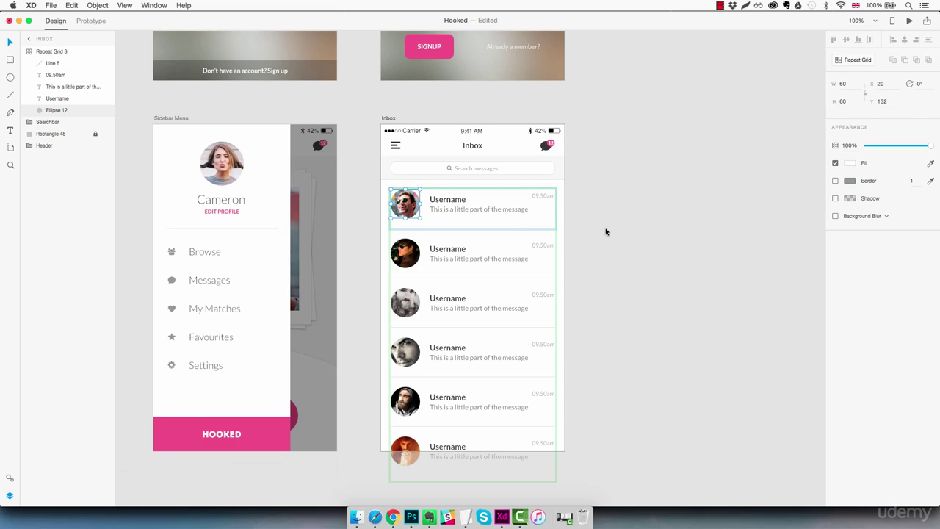
click(585, 228)
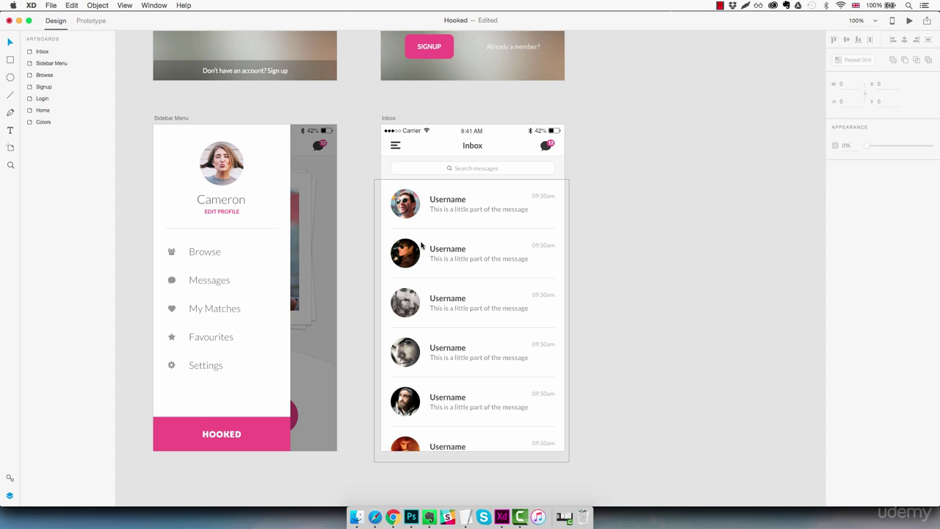
Switch to TextEdit and drop the Untitled 2 document onto the first row's Username text to fill in all six usernames.
mouse_move(468, 517)
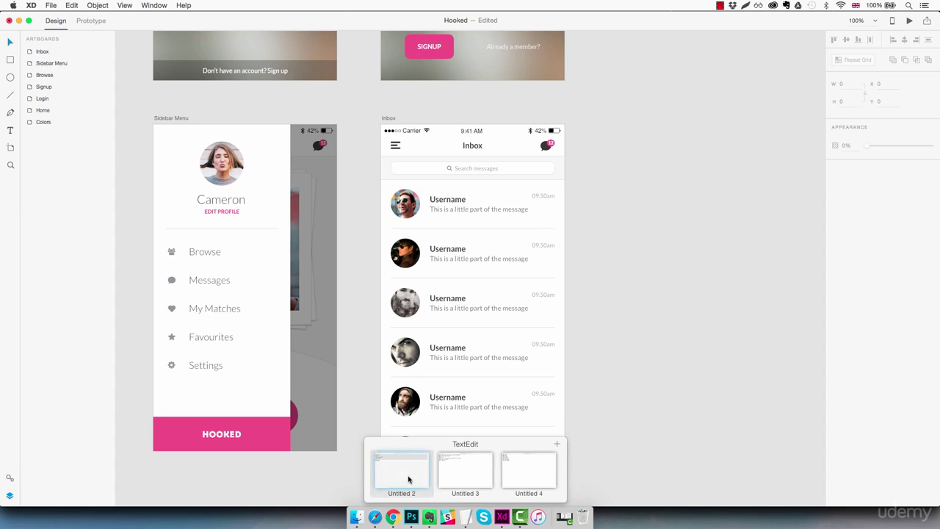
click(409, 480)
click(116, 206)
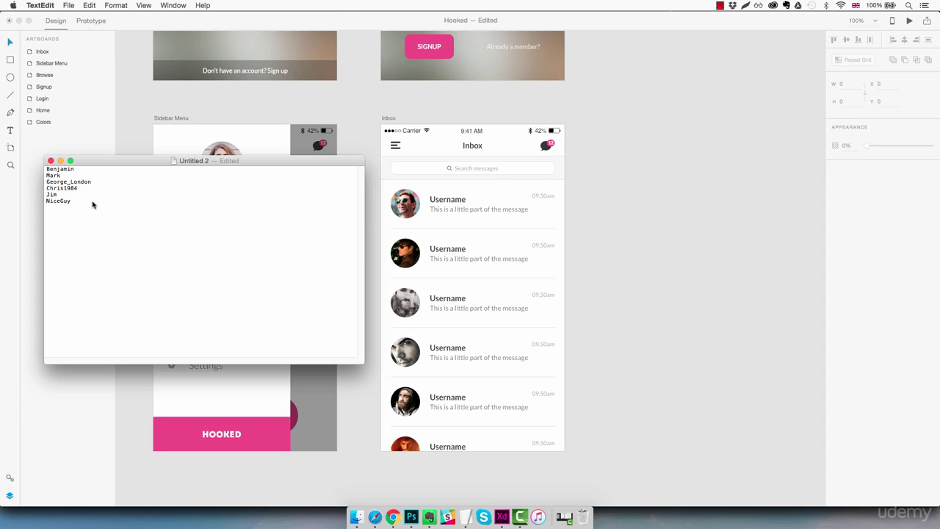
drag(88, 206, 44, 172)
click(132, 247)
mouse_move(173, 163)
mouse_down()
mouse_move(301, 208)
mouse_move(443, 212)
mouse_move(464, 202)
mouse_up()
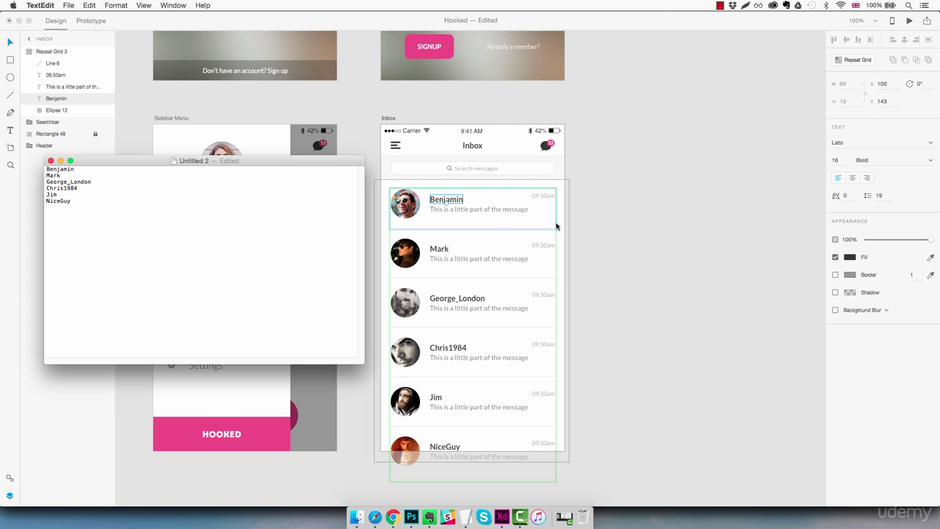
click(610, 237)
click(642, 222)
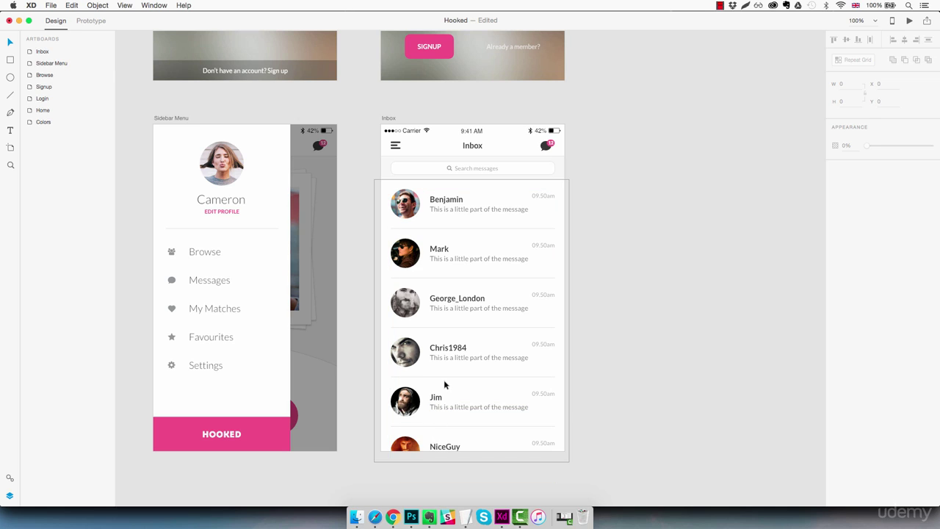
Drop the TextEdit document Untitled 3 onto the first row's message text to fill the rows with individual messages.
mouse_move(466, 517)
click(462, 474)
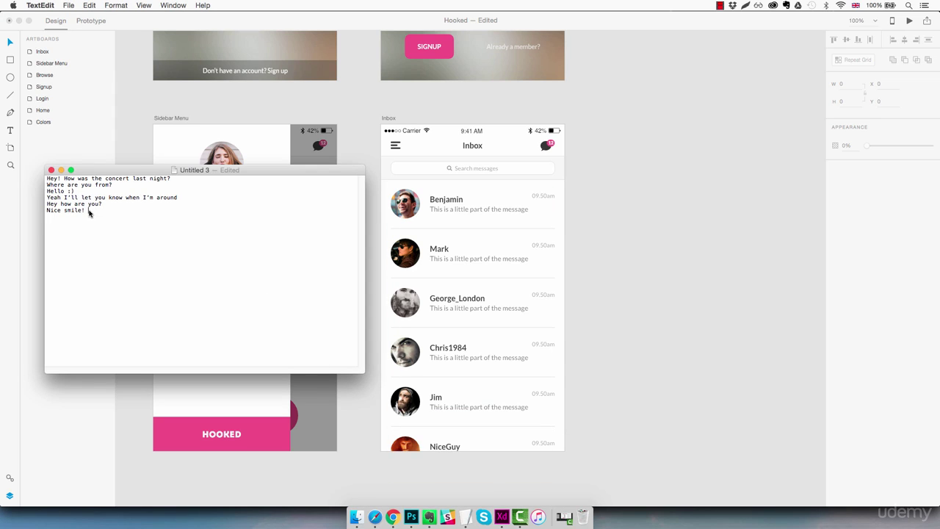
drag(88, 211, 57, 206)
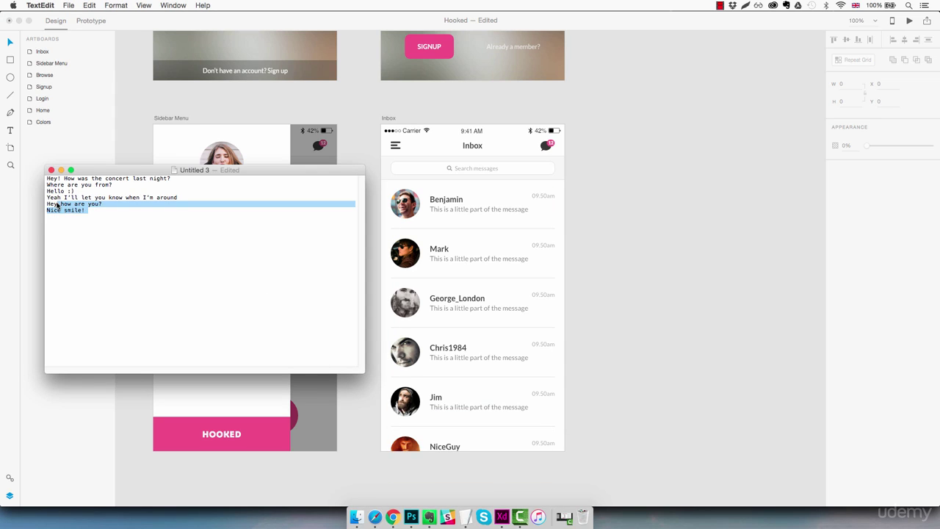
click(187, 235)
drag(174, 170, 507, 210)
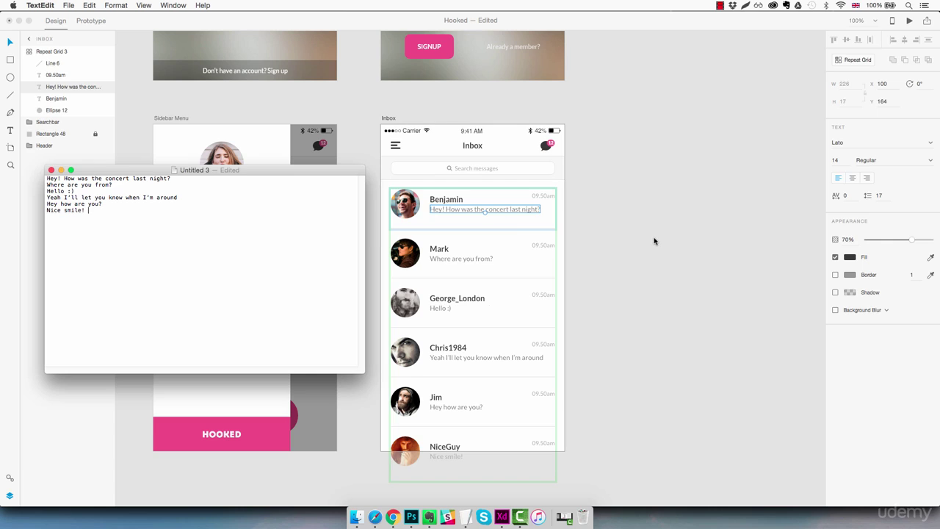
click(612, 298)
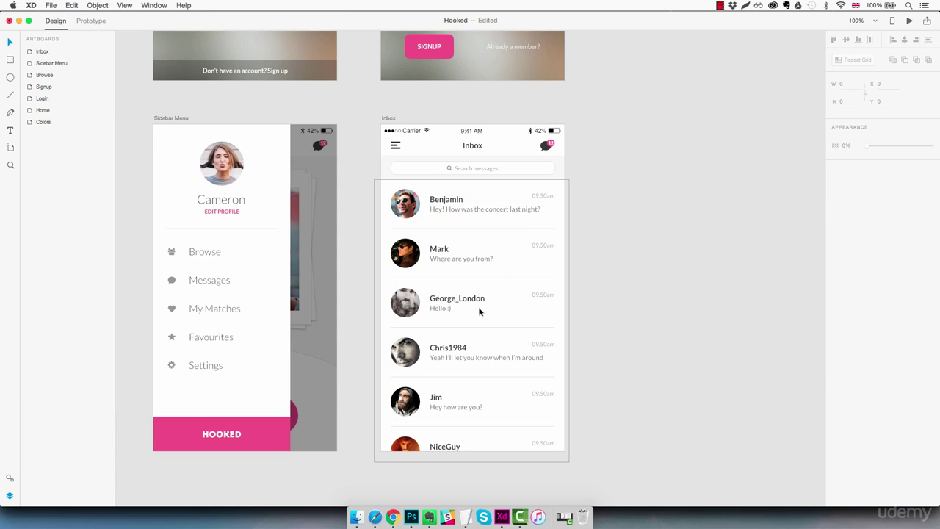
Drop the TextEdit document Untitled 4 onto the first row's time text to fill in the times and dates.
mouse_move(467, 517)
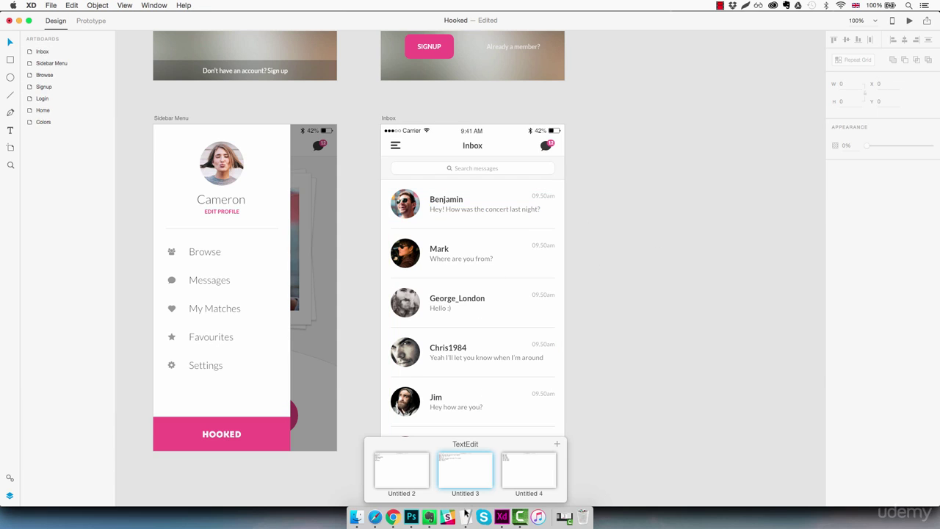
click(522, 474)
click(117, 199)
drag(170, 183, 544, 196)
drag(331, 199, 302, 188)
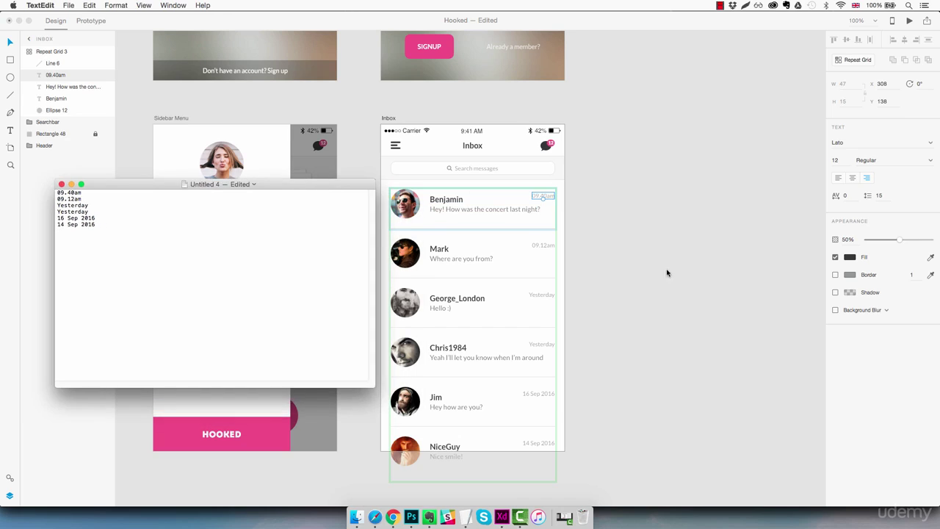
click(656, 300)
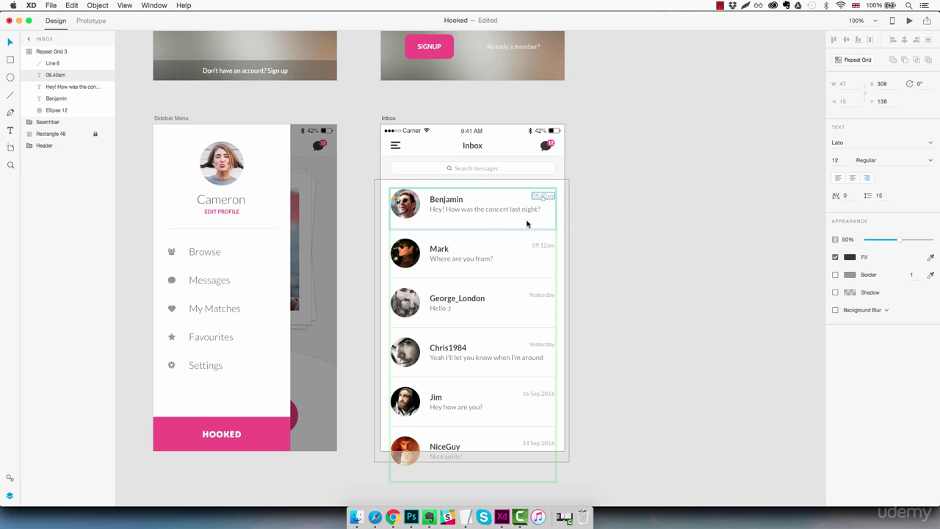
Move the message text in the repeated rows 2 px down to Y 166.
click(501, 209)
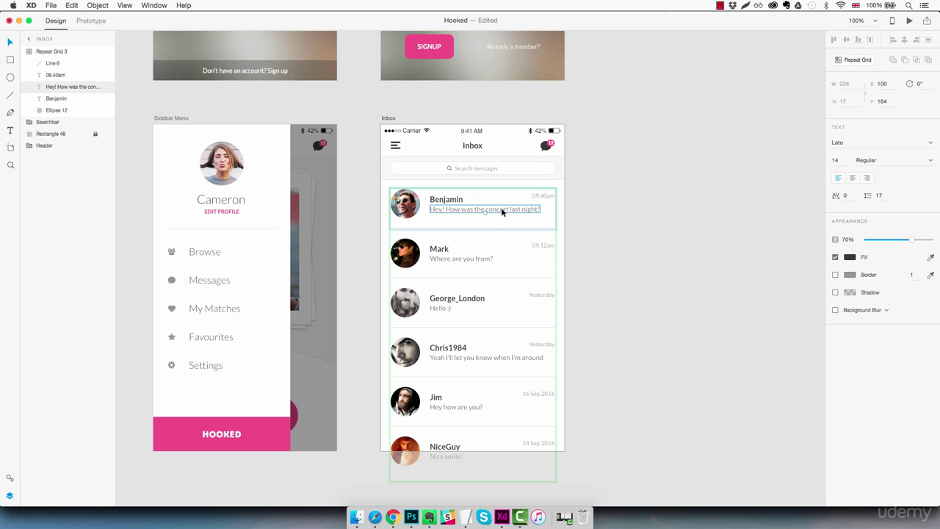
click(456, 201)
click(456, 210)
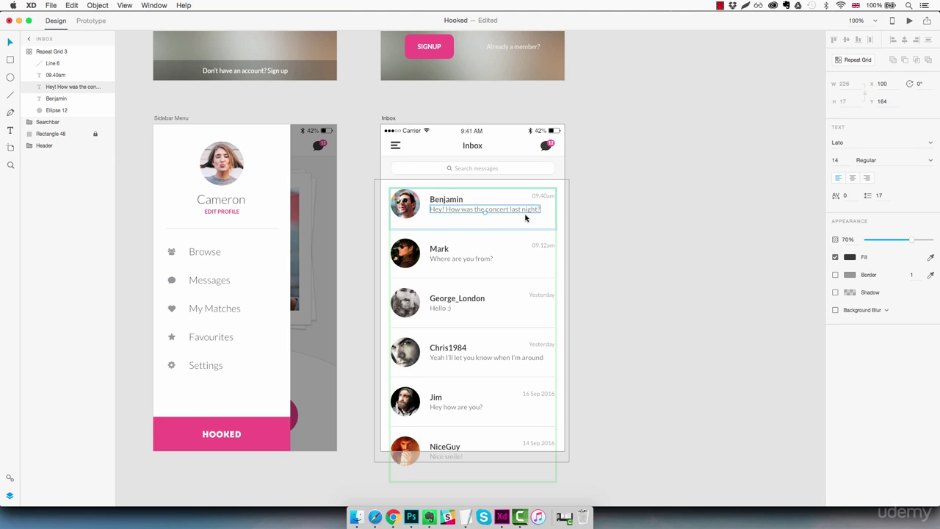
key(Down)
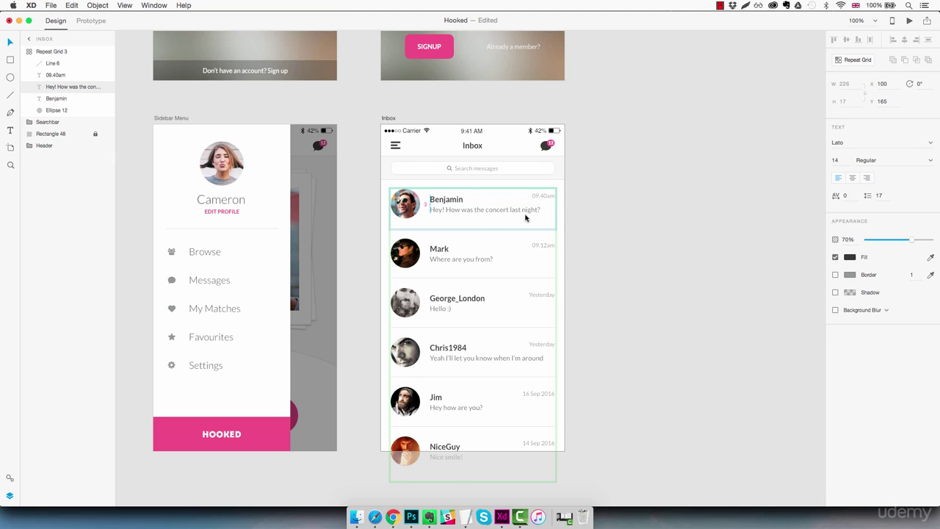
key(Down)
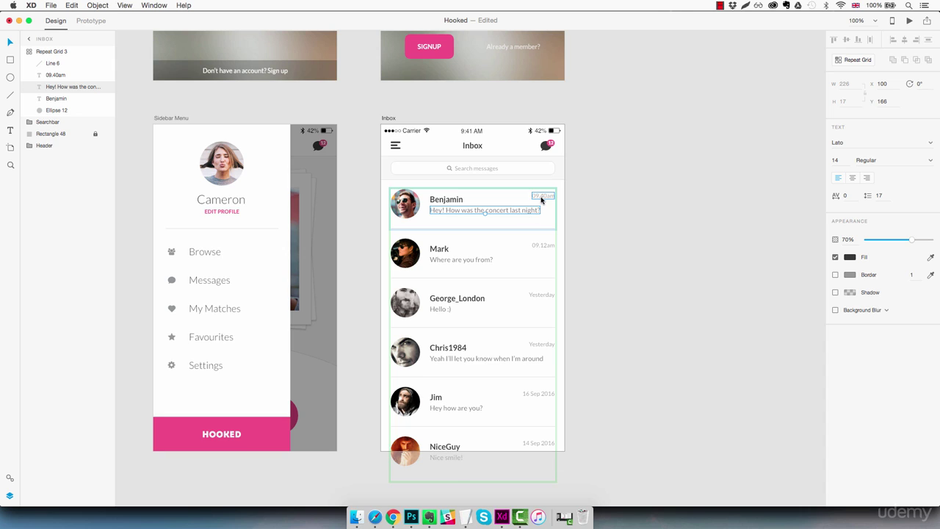
Move the time text in the repeated rows up to Y 133 and inspect the message list up close.
click(541, 196)
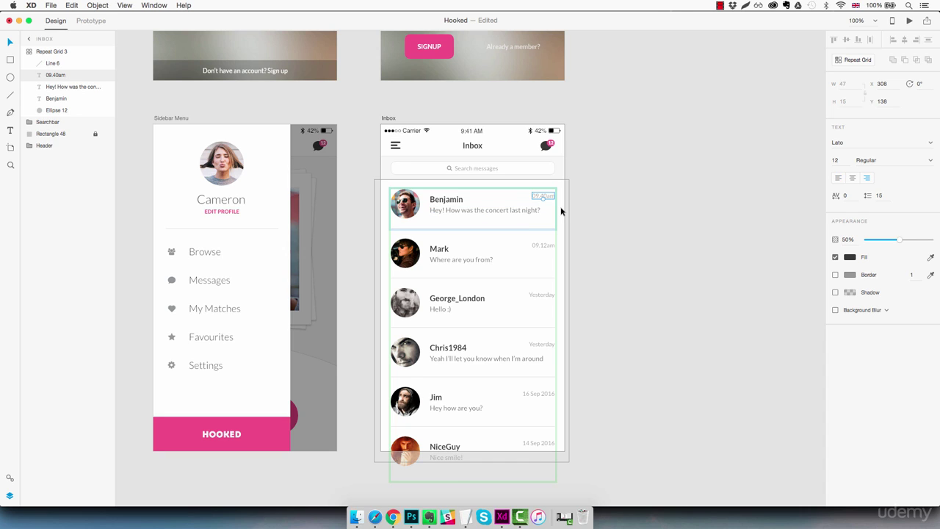
key(Up)
key(Up)
key(Up)
key(Up)
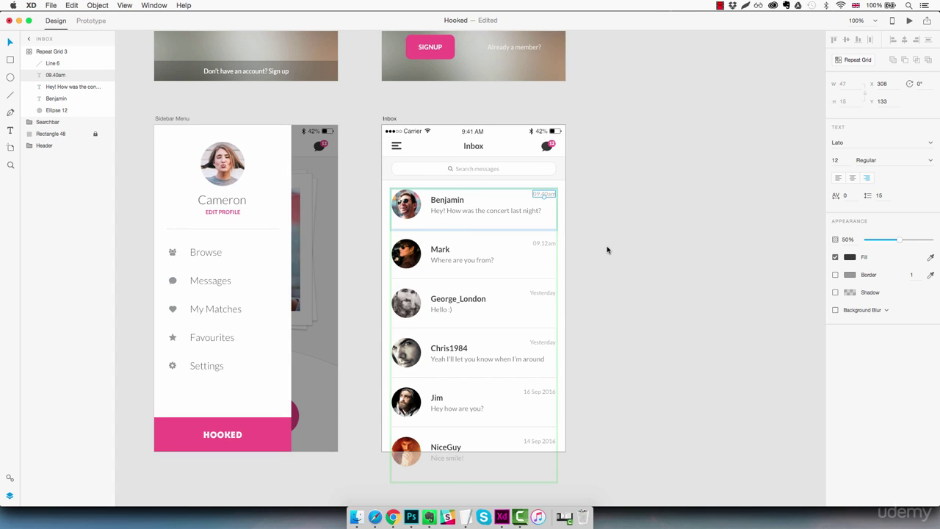
click(588, 224)
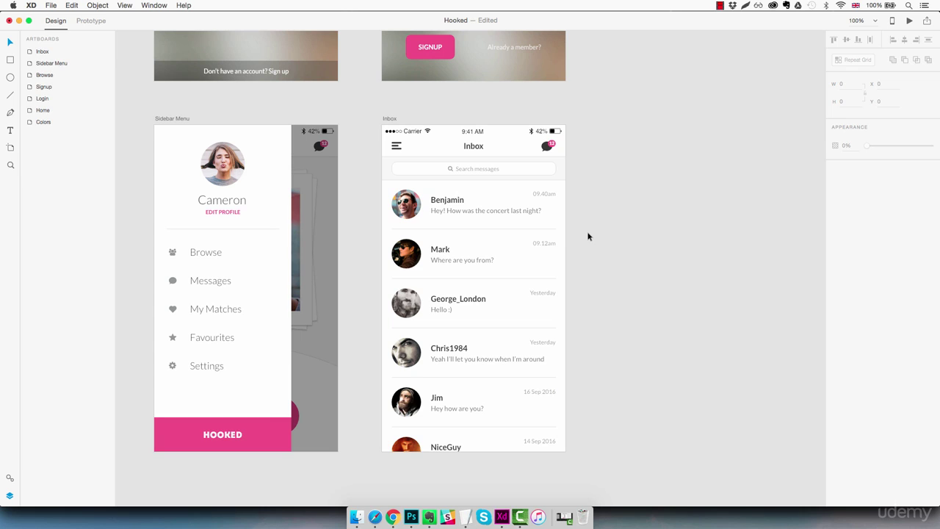
key(z)
click(482, 213)
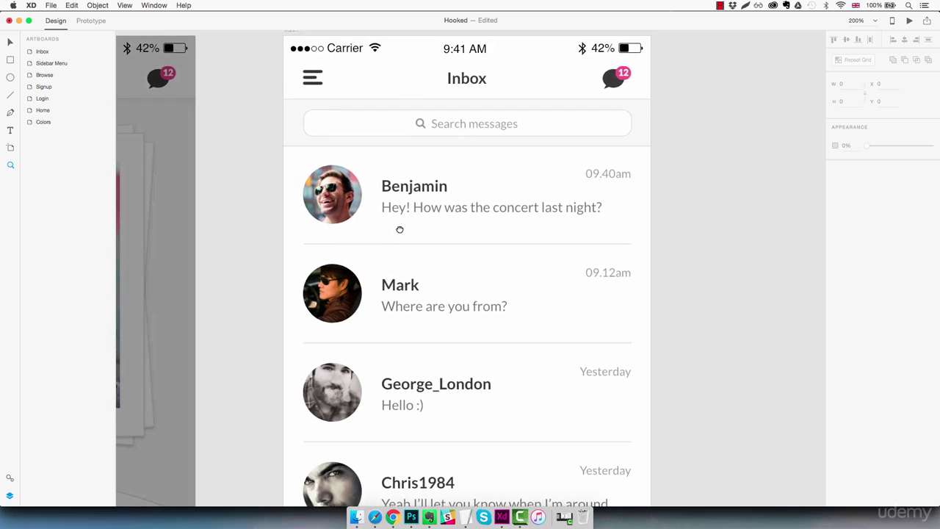
Draw a borderless 45 by 15 px rectangle over the lower edge of the first row's profile photo.
key(r)
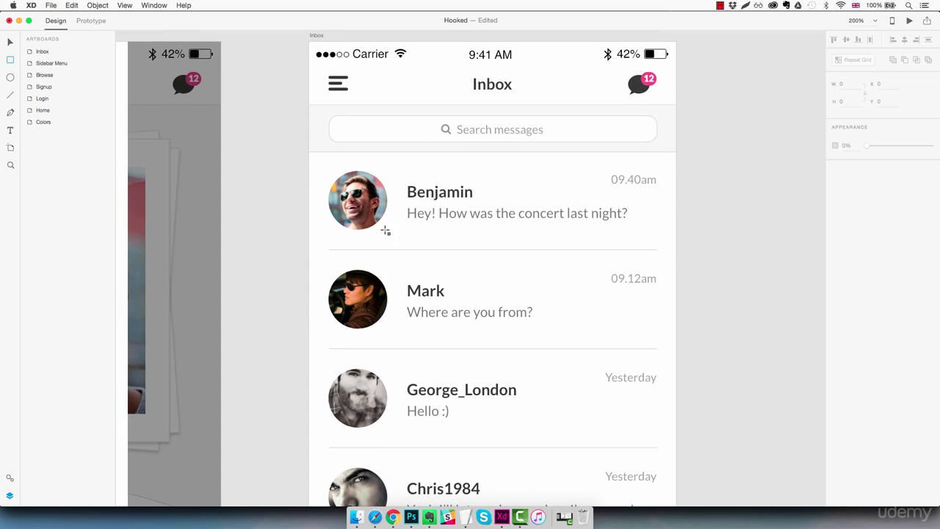
drag(335, 219, 383, 234)
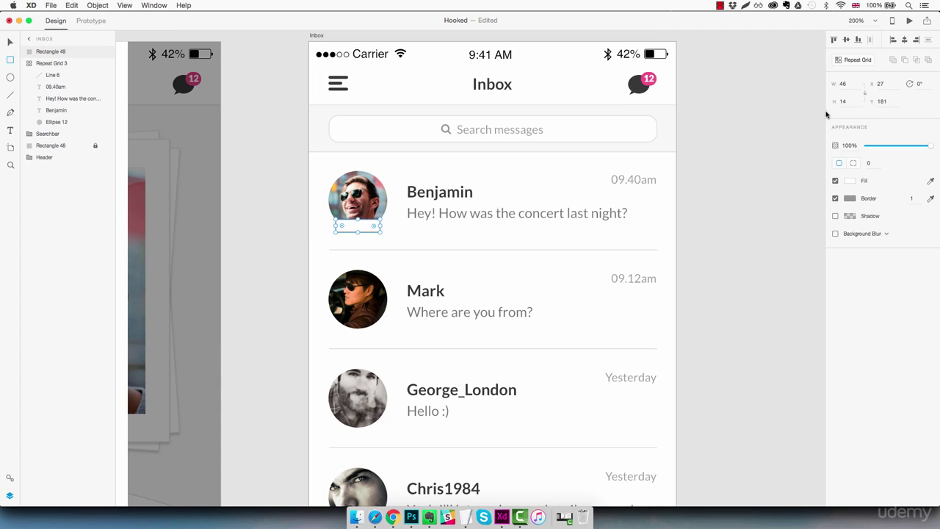
key(z)
click(855, 86)
key(BackSpace)
text(5)
key(Return)
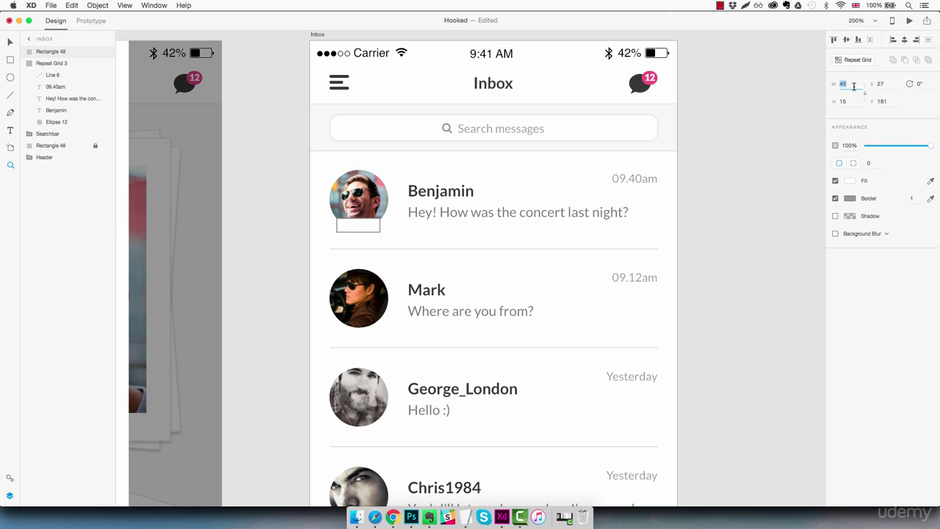
click(835, 199)
Fill the rectangle with the green secondary color sampled from the Colors artboard.
key(super+minus)
key(super+0)
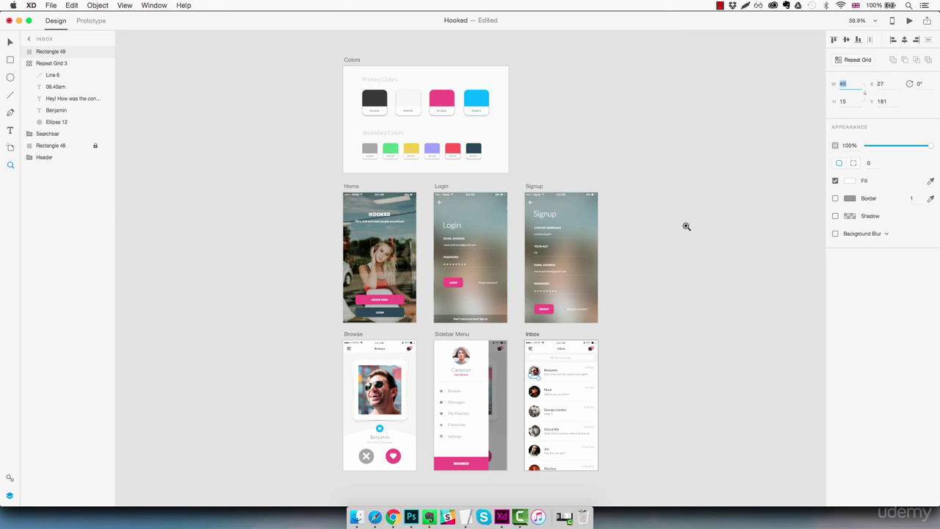
key(Escape)
click(931, 183)
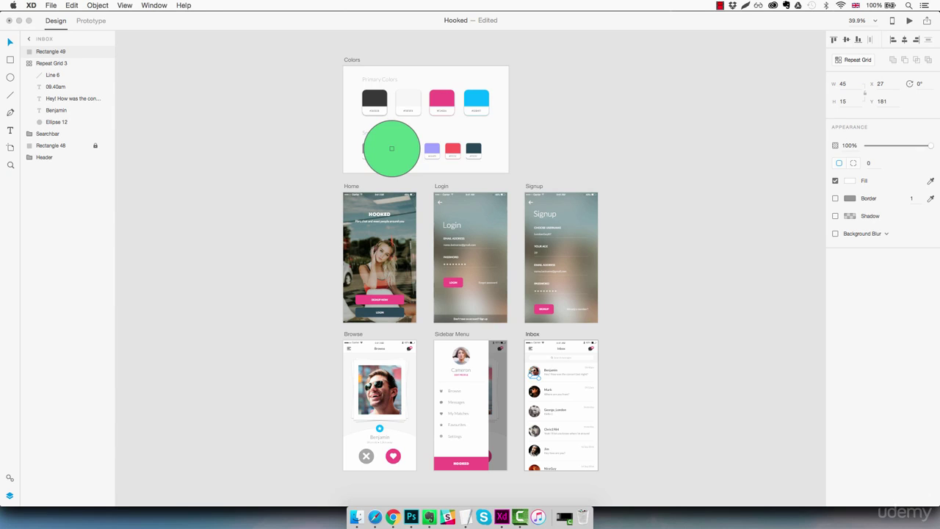
click(391, 150)
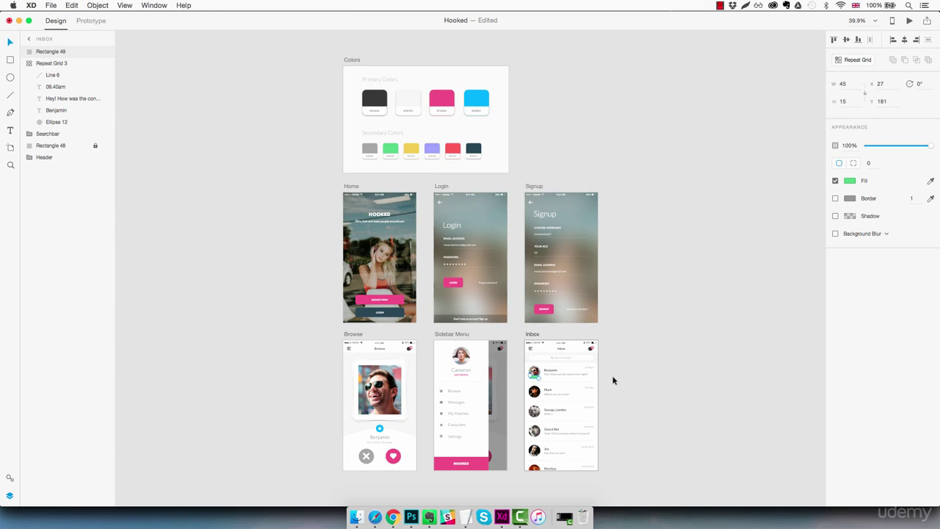
Round the green rectangle's corners with a radius of 10 to make a pill shape.
key(z)
click(537, 381)
scroll(548, 384, up, 5)
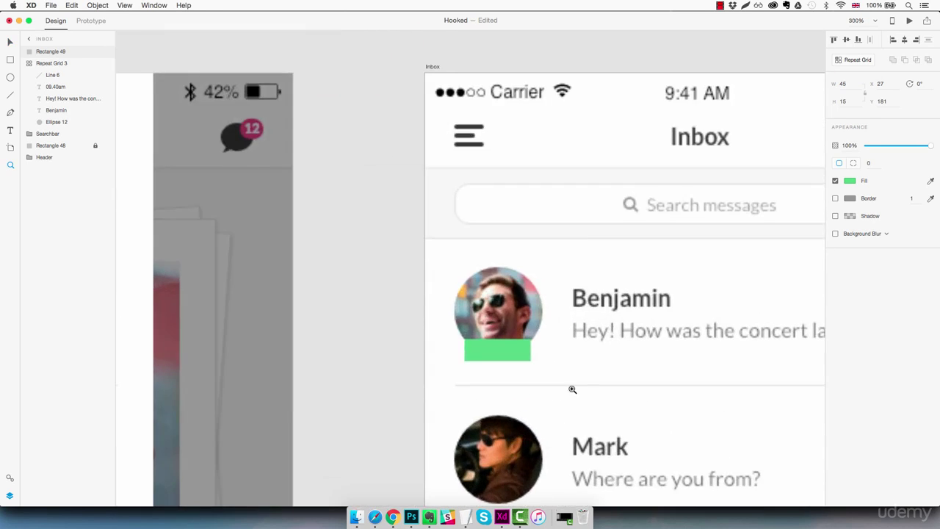
drag(374, 365, 384, 374)
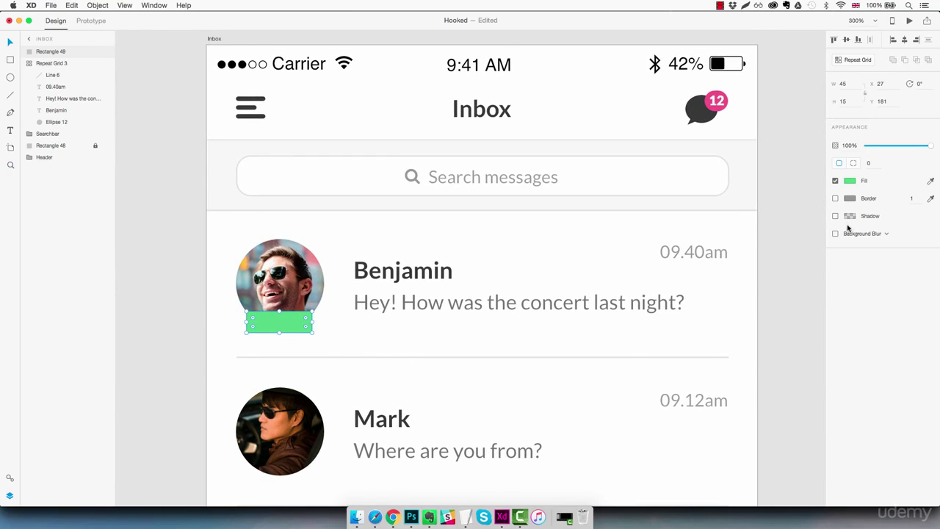
click(869, 163)
key(Up)
key(Up)
key(Up)
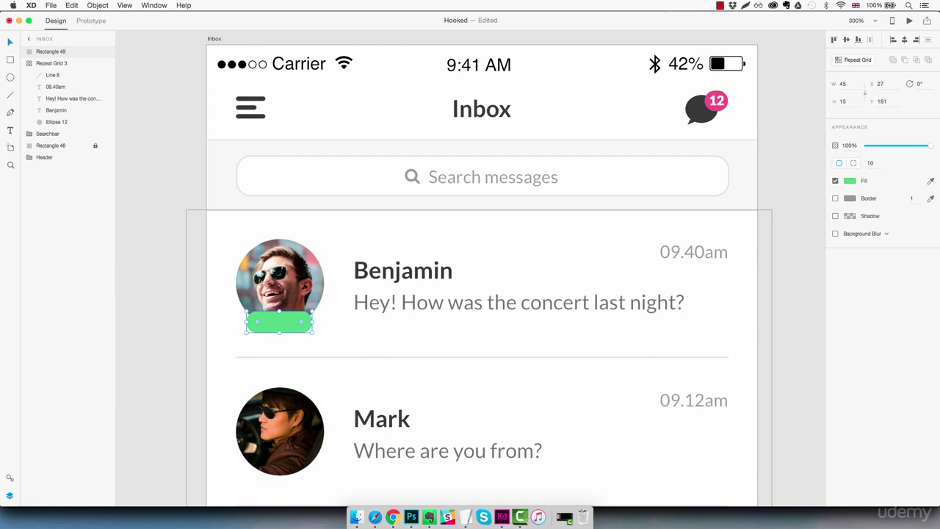
Add the text ONLINE just below the first row's message.
key(Escape)
key(t)
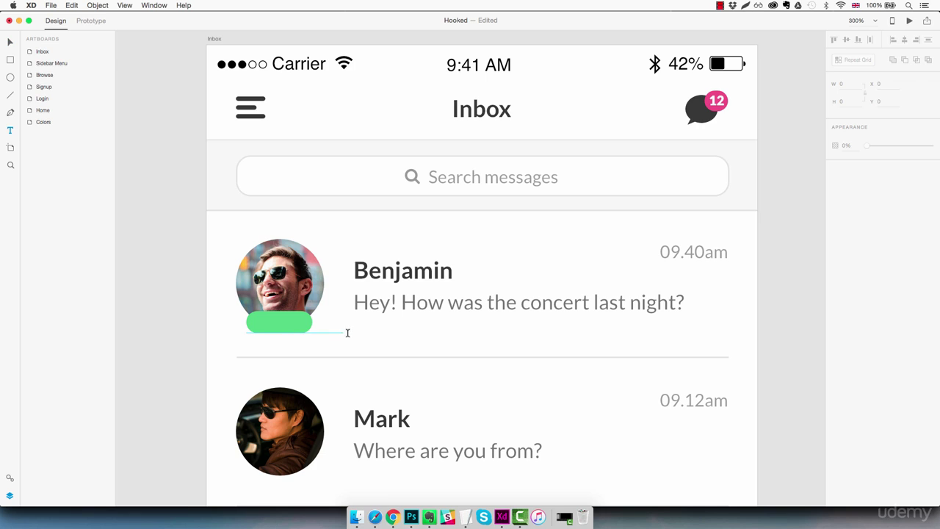
click(371, 337)
text(ONLINE)
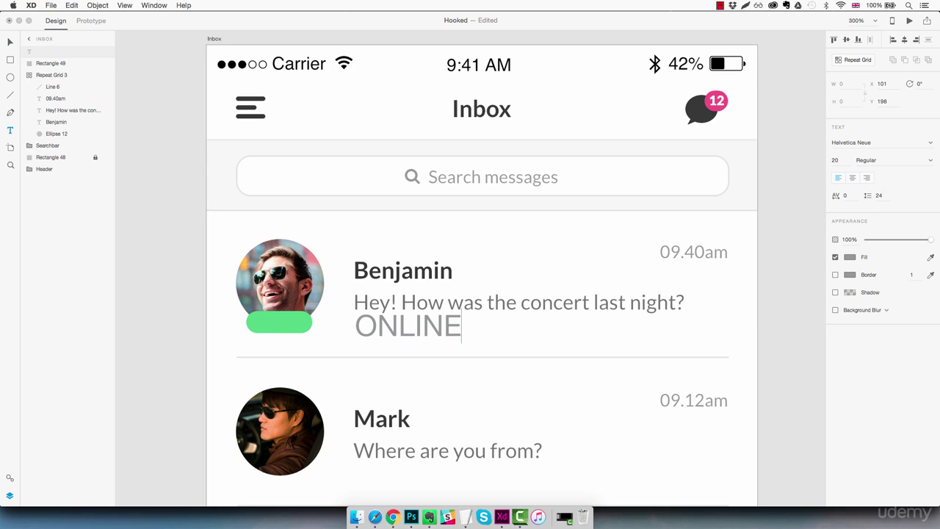
Set the ONLINE text's font to Lato and its fill to white (#FFFFFF).
key(super+a)
click(881, 143)
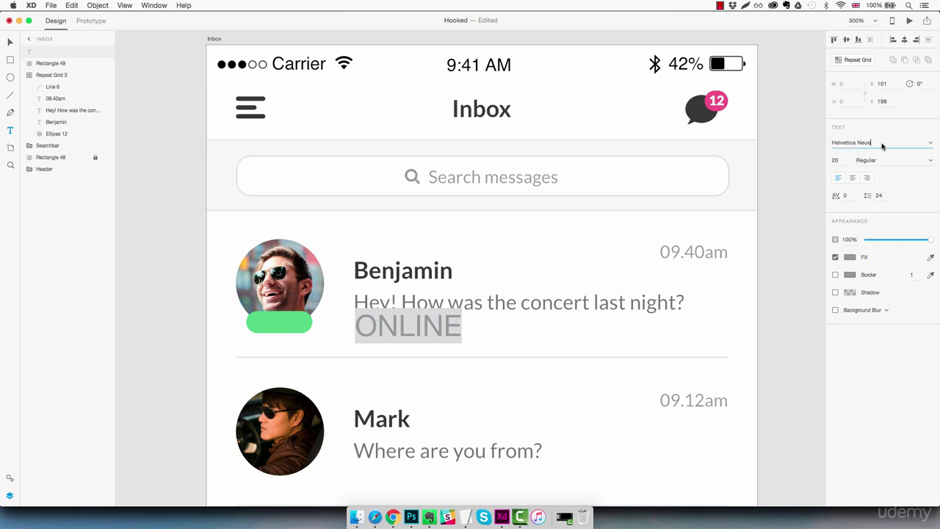
text(Lato)
key(Escape)
click(874, 142)
text(Lato)
key(Return)
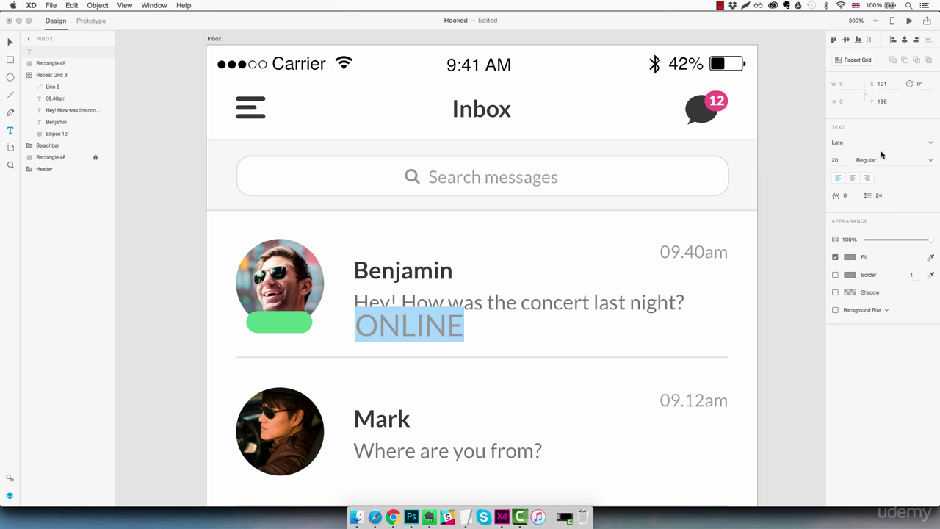
click(849, 257)
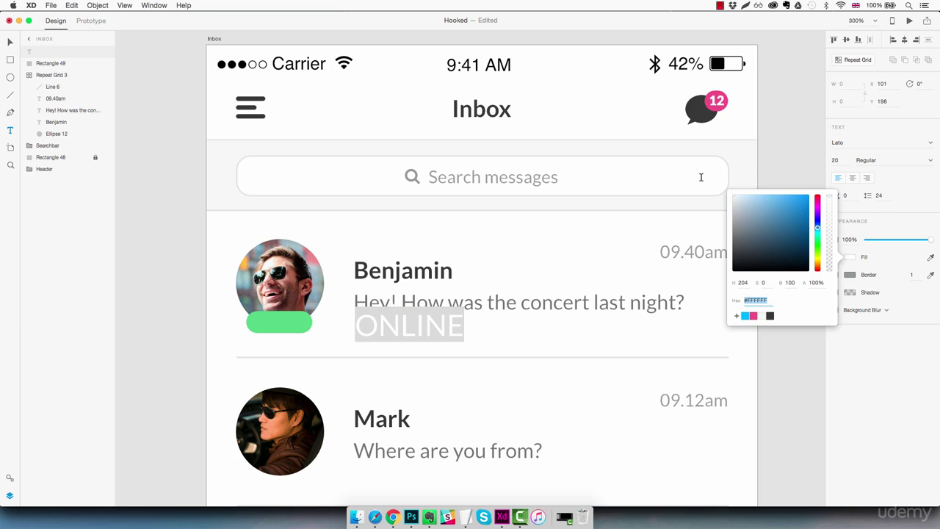
Reduce the ONLINE text to size 9 and set its weight to Black.
click(841, 162)
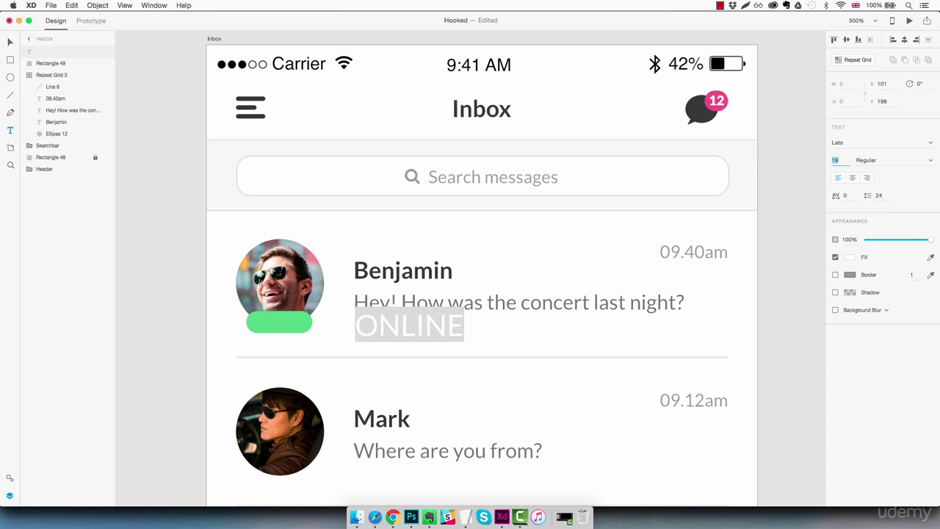
key(Down)
key(Down)
key(Down)
key(Down)
key(Down)
key(Down)
key(Down)
key(Down)
key(Down)
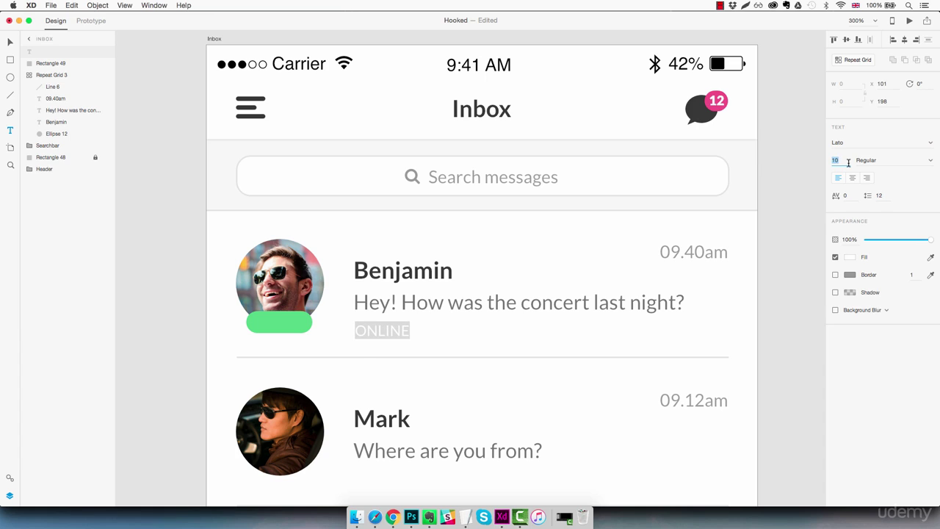
key(Down)
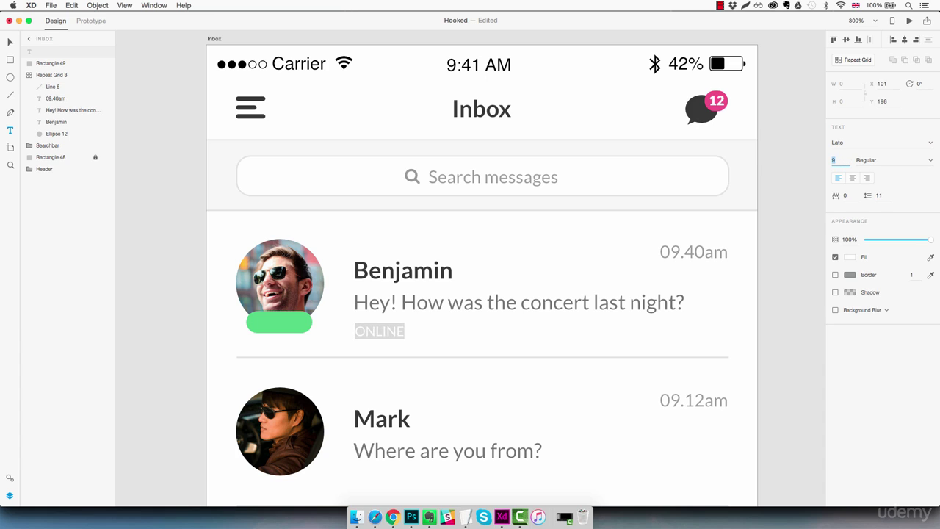
click(930, 160)
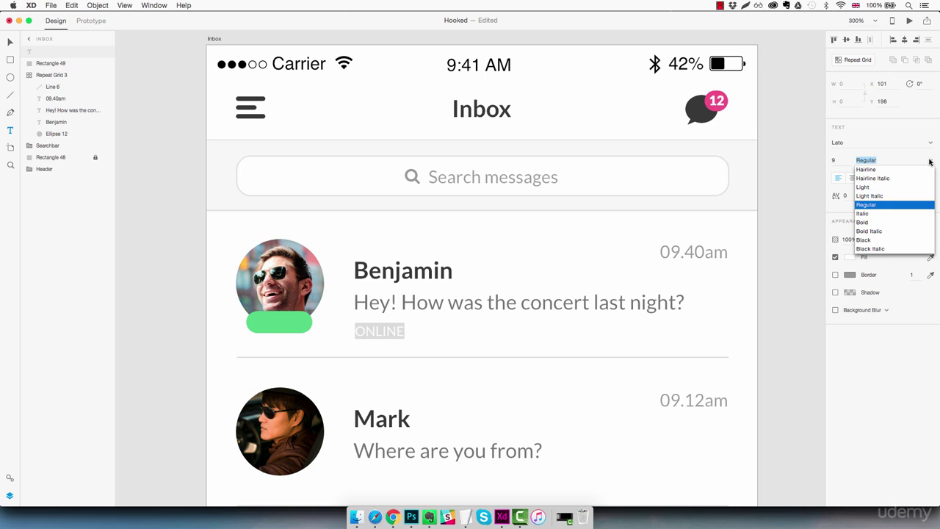
click(875, 240)
Move the ONLINE text onto the green pill, centered at X 33, Y 183.
double_click(398, 332)
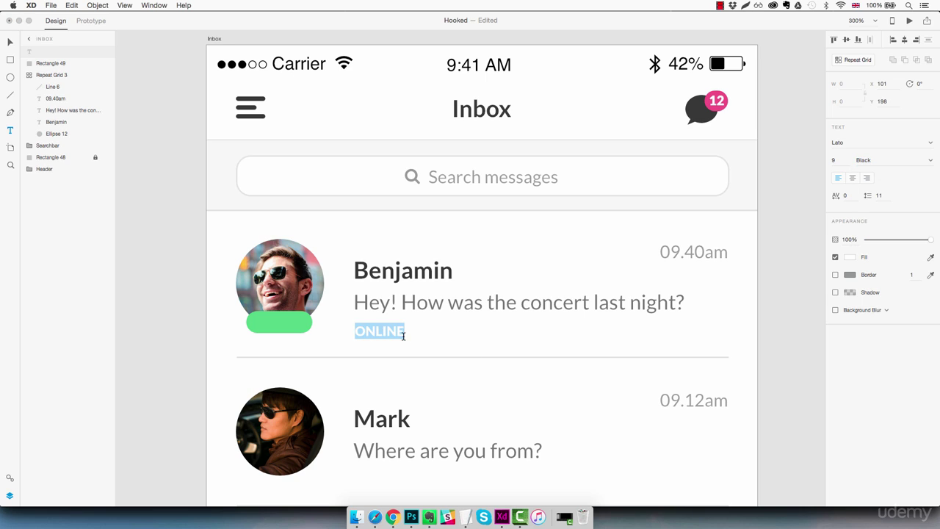
key(BackSpace)
key(super+z)
key(BackSpace)
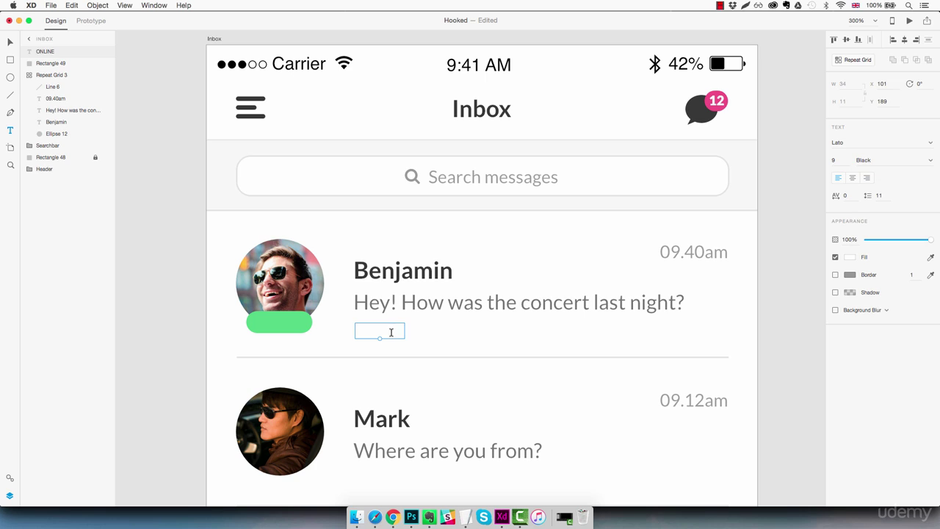
drag(389, 336, 292, 327)
click(348, 331)
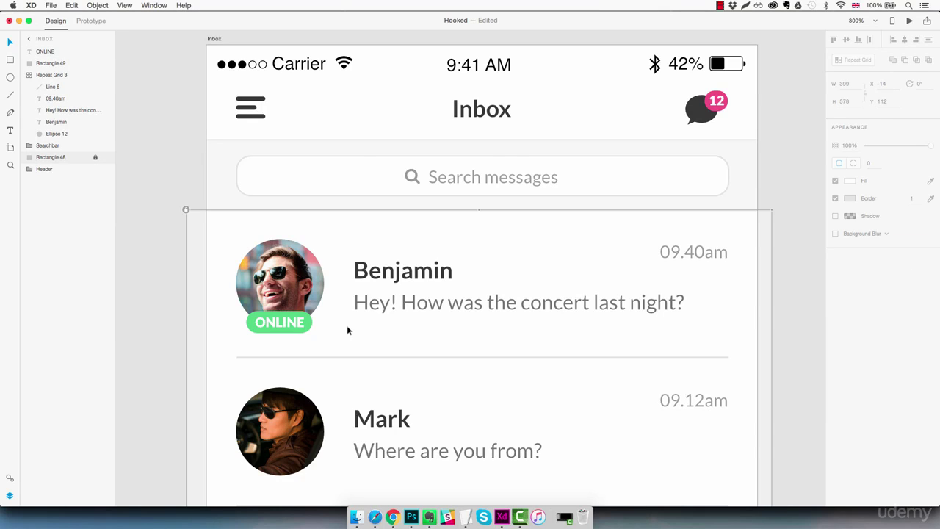
Group the ONLINE text with its green pill and name the group Online tag.
key(super+1)
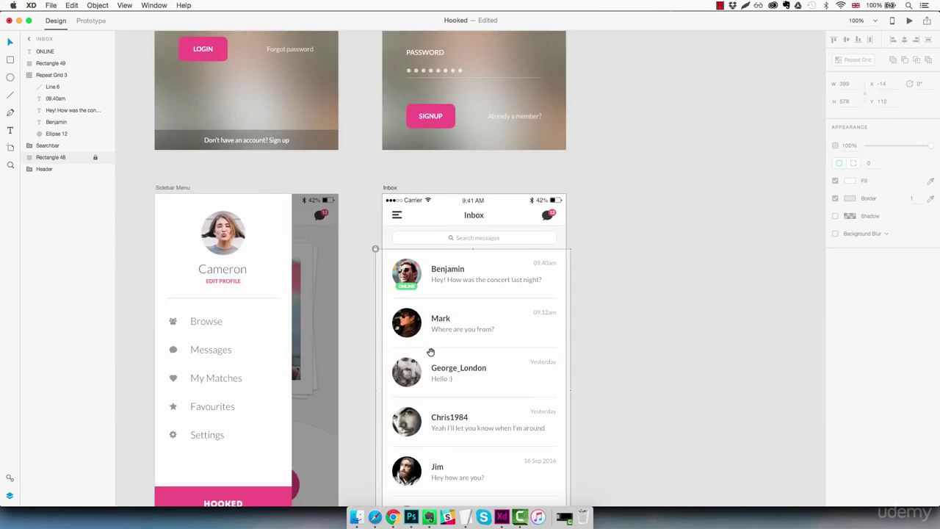
key(super+3)
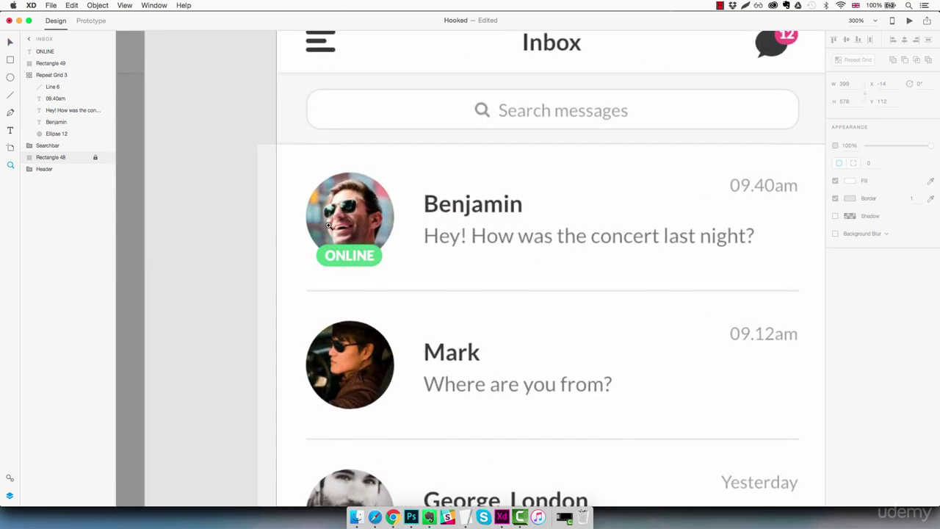
click(353, 262)
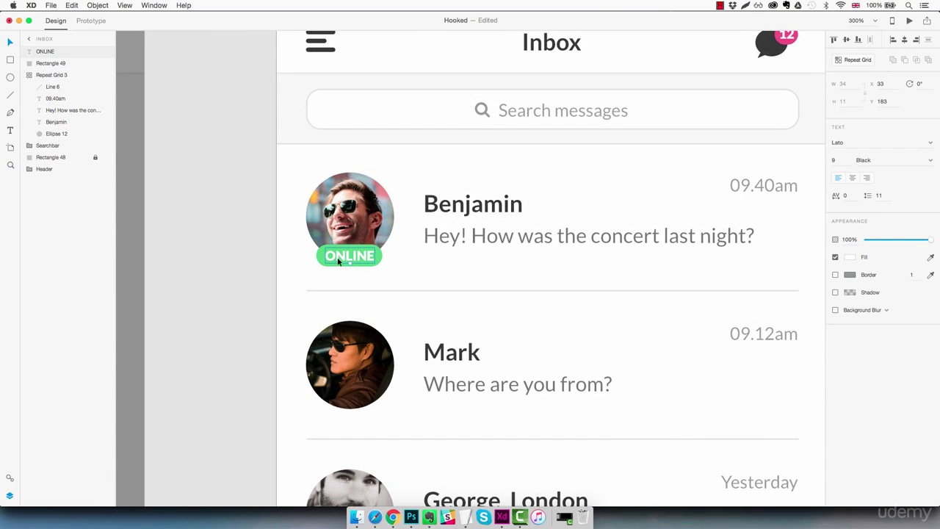
shift+click(322, 261)
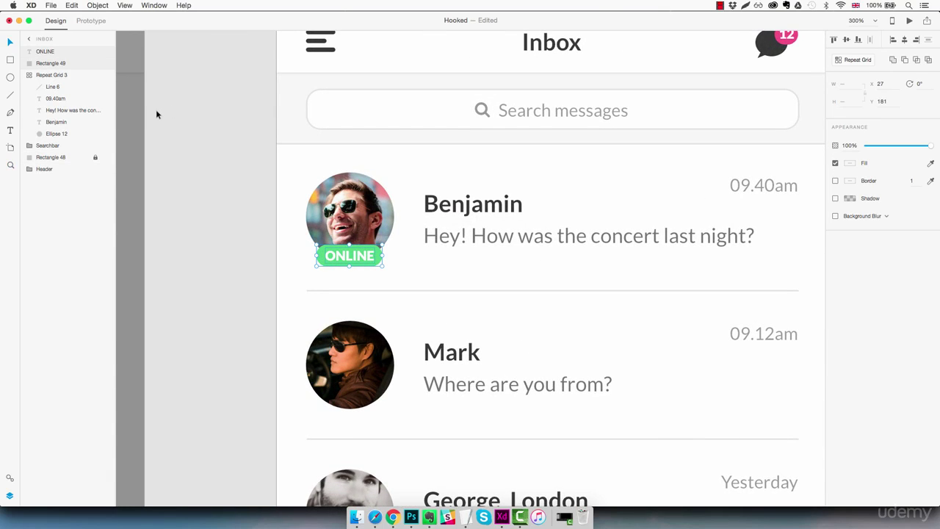
key(super+g)
double_click(47, 52)
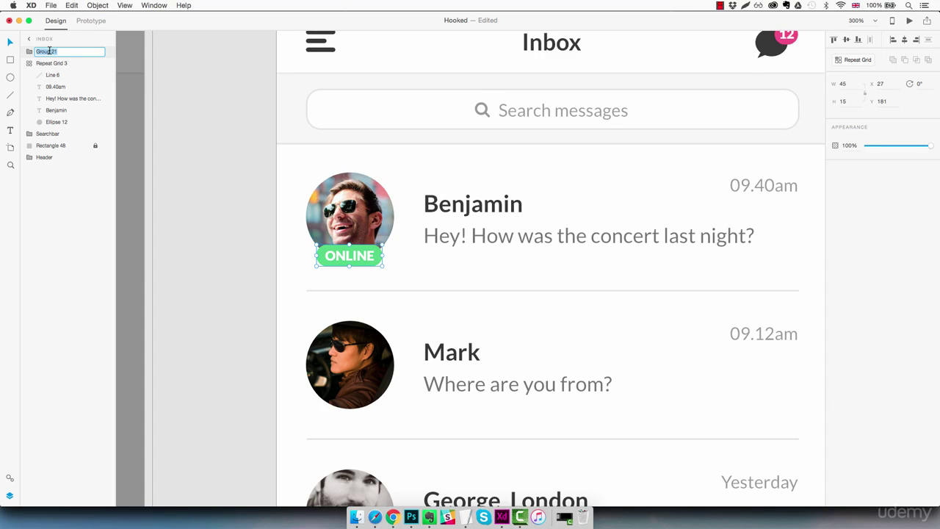
text(Online tag)
key(Return)
Duplicate the Online tag straight down onto the third row's profile photo at Y 382.
scroll(474, 226, down, 5)
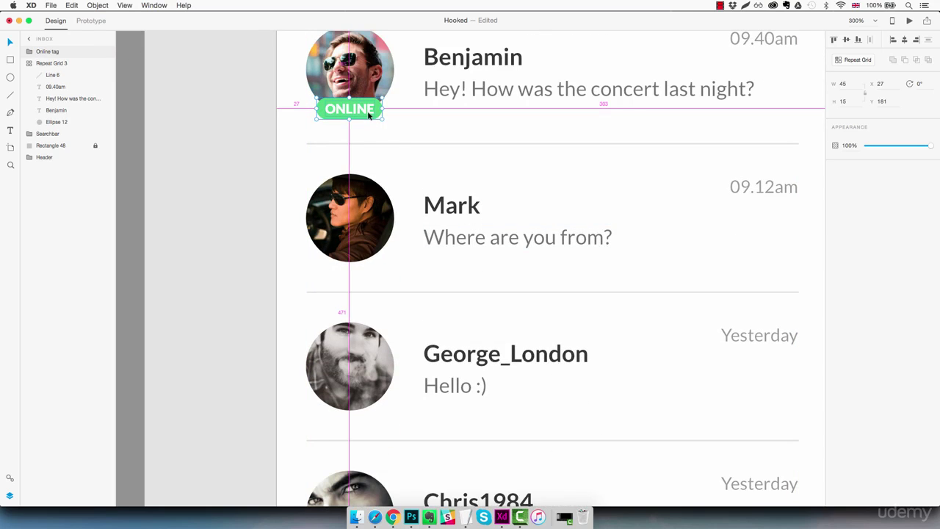
drag(370, 120, 369, 412)
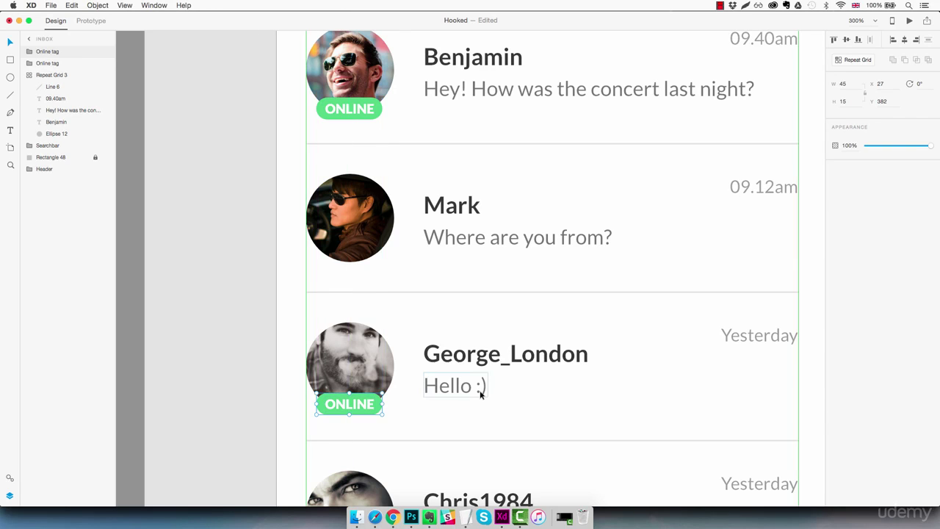
click(573, 400)
key(super+1)
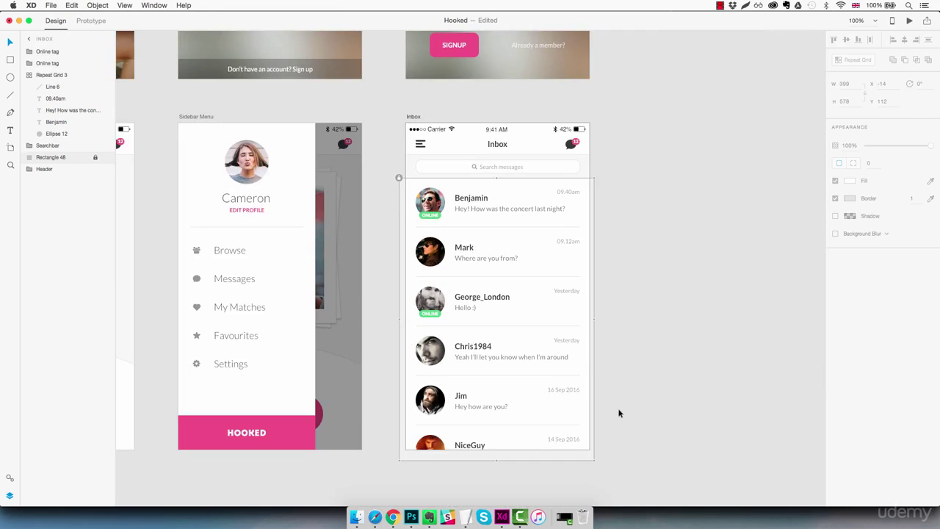
drag(620, 401, 541, 349)
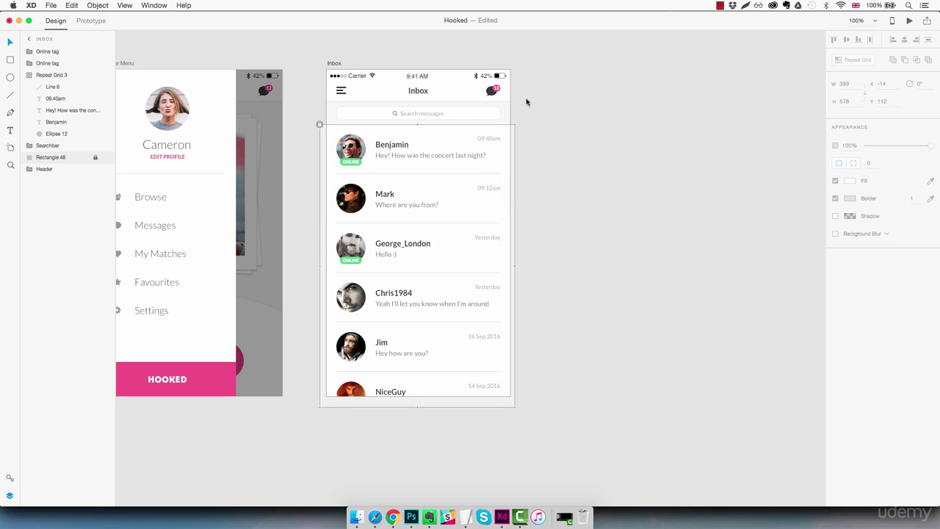
Copy the header's pink unread messages badge and paste it as a separate group on the Inbox artboard.
double_click(498, 91)
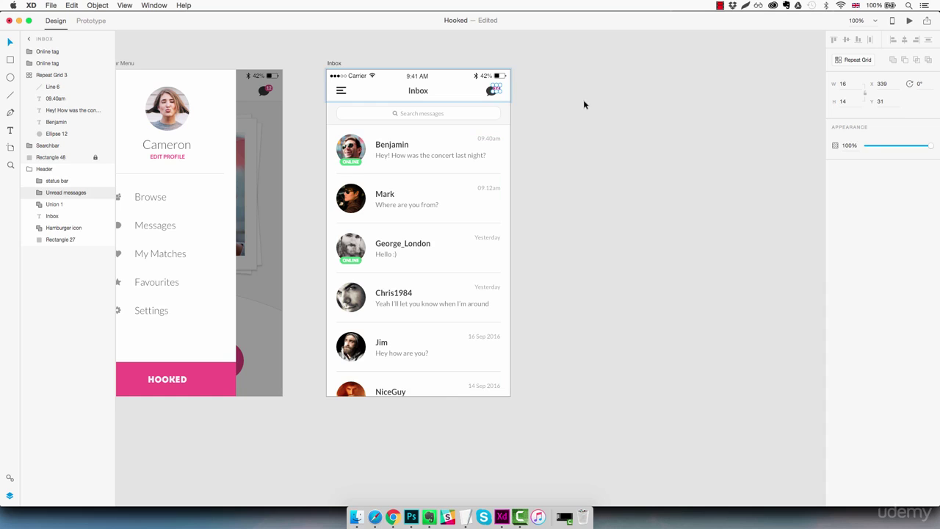
click(423, 186)
key(super+v)
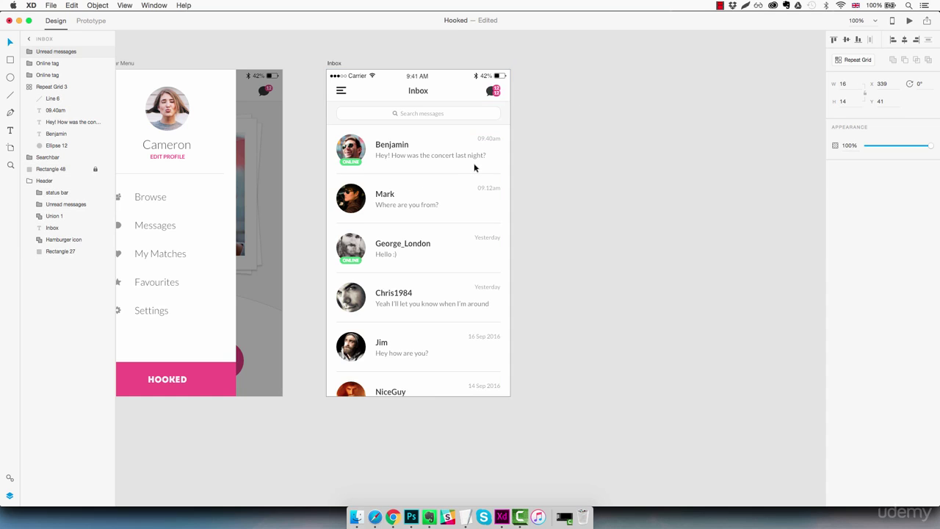
Move the pasted badge next to the second row's username, at X 143, Y 247.
key(shift+Down)
key(shift+Down)
key(shift+Down)
key(shift+Down)
key(shift+Down)
key(shift+Down)
key(shift+Down)
key(shift+Down)
key(shift+Down)
key(shift+Down)
key(shift+Down)
key(shift+Down)
key(shift+Down)
key(shift+Down)
key(shift+Down)
key(shift+Down)
key(shift+Down)
key(shift+Down)
key(shift+Down)
key(shift+Down)
key(shift+Left)
key(shift+Left)
key(shift+Left)
key(shift+Left)
key(shift+Left)
key(shift+Left)
key(shift+Left)
key(shift+Left)
key(shift+Left)
key(shift+Left)
key(shift+Left)
key(shift+Left)
key(shift+Left)
key(shift+Left)
key(shift+Left)
key(shift+Left)
key(shift+Left)
key(shift+Left)
key(shift+Down)
key(shift+Down)
key(Up)
key(Left)
key(Left)
key(Left)
key(Left)
key(Left)
key(Left)
key(Right)
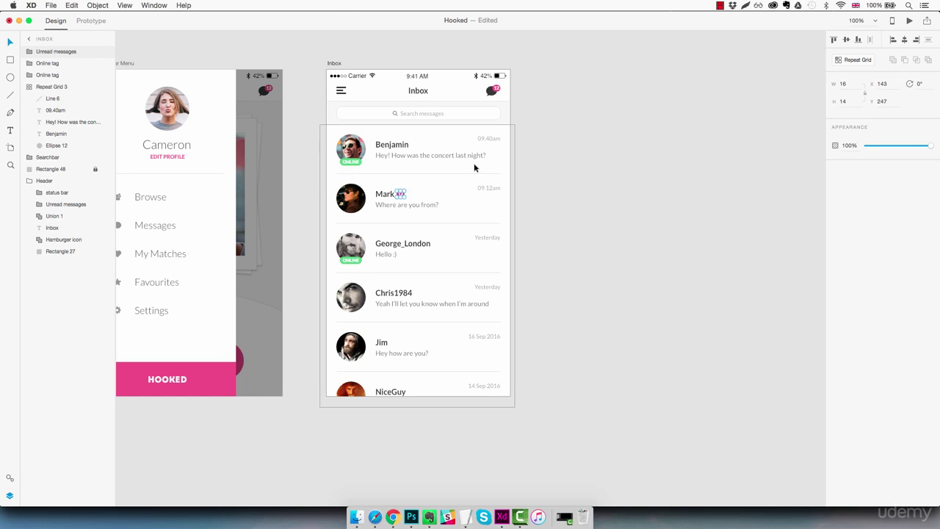
Change the number in the second row's unread messages badge to 8.
key(z)
click(397, 199)
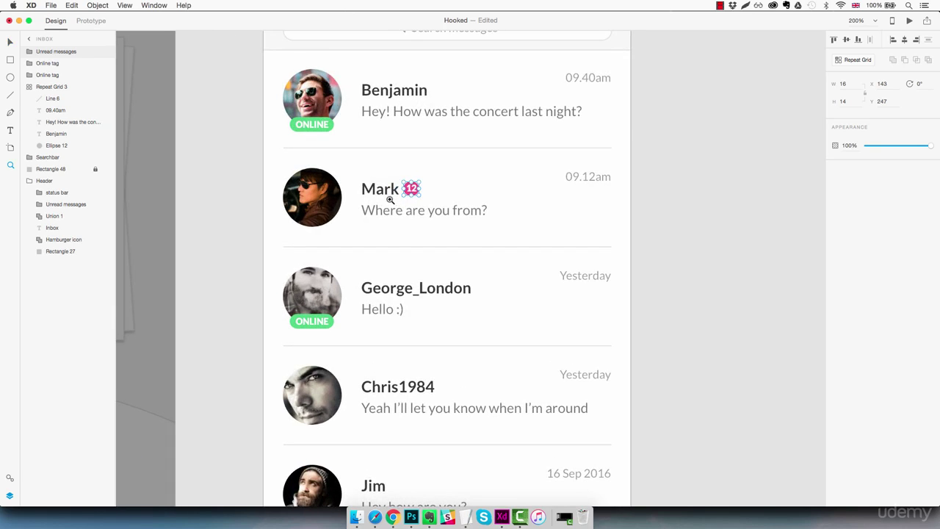
key(v)
double_click(412, 188)
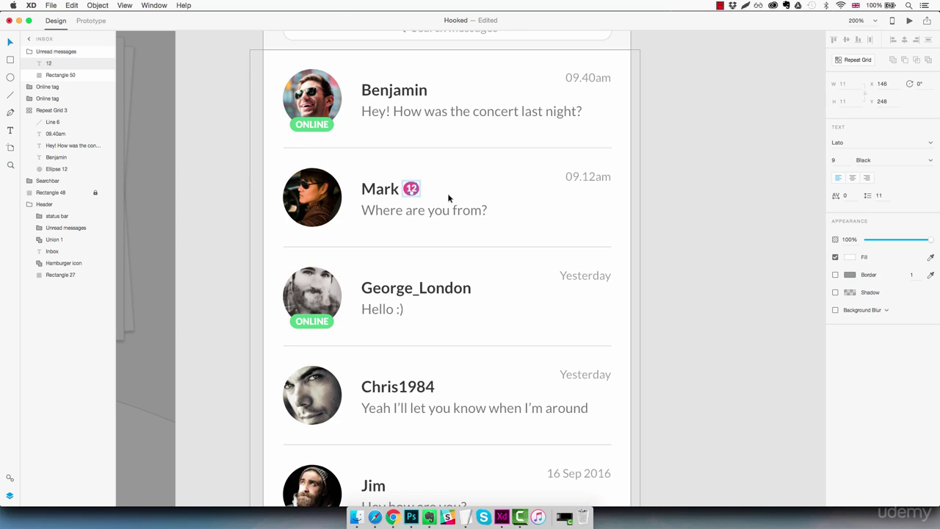
text(8)
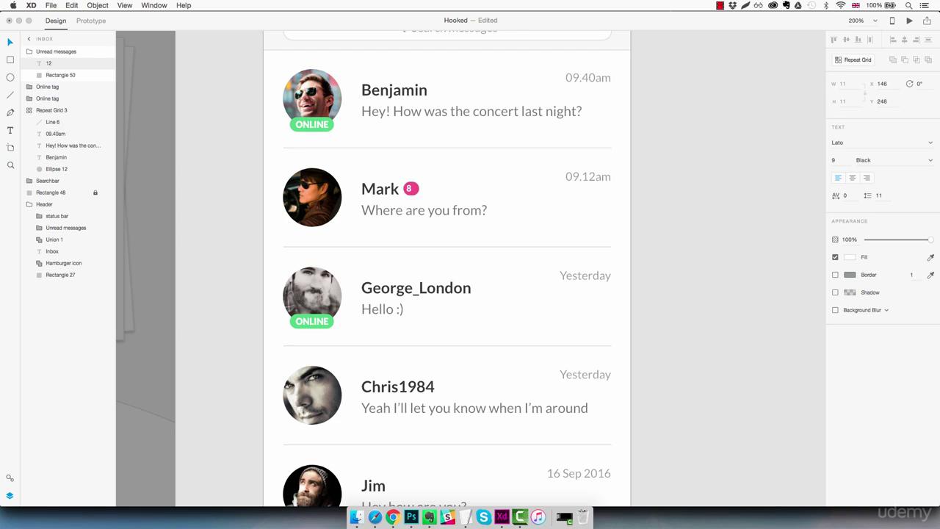
key(Escape)
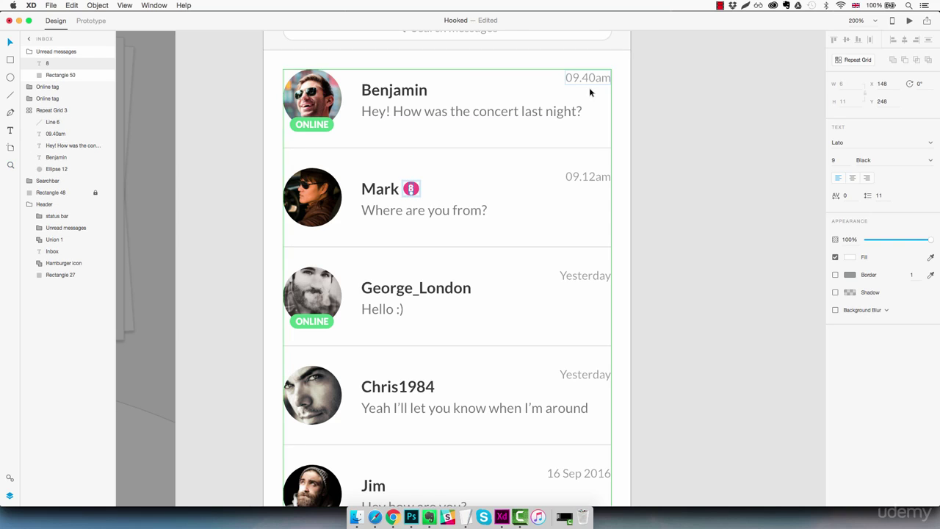
click(670, 175)
key(super+1)
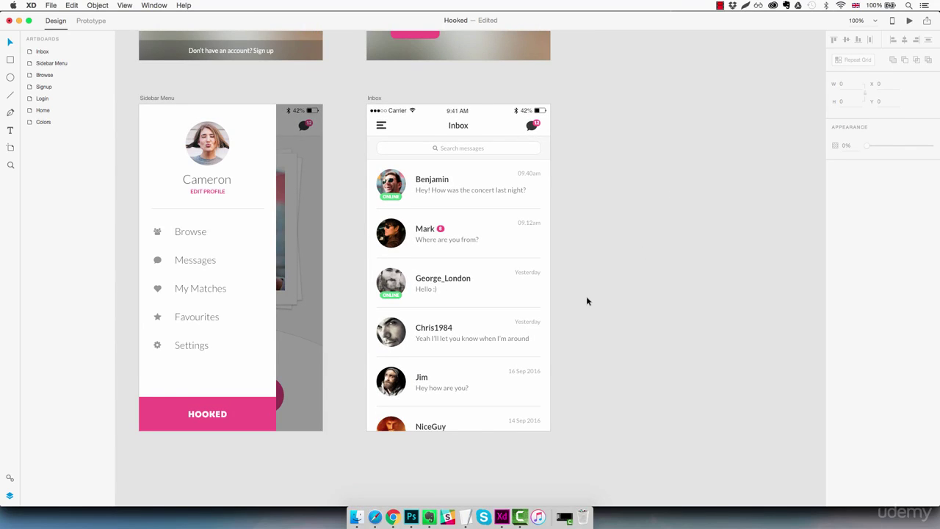
Copy the blue Favourite icon from the Browse artboard and paste it onto the Inbox artboard.
drag(587, 301, 742, 287)
click(153, 318)
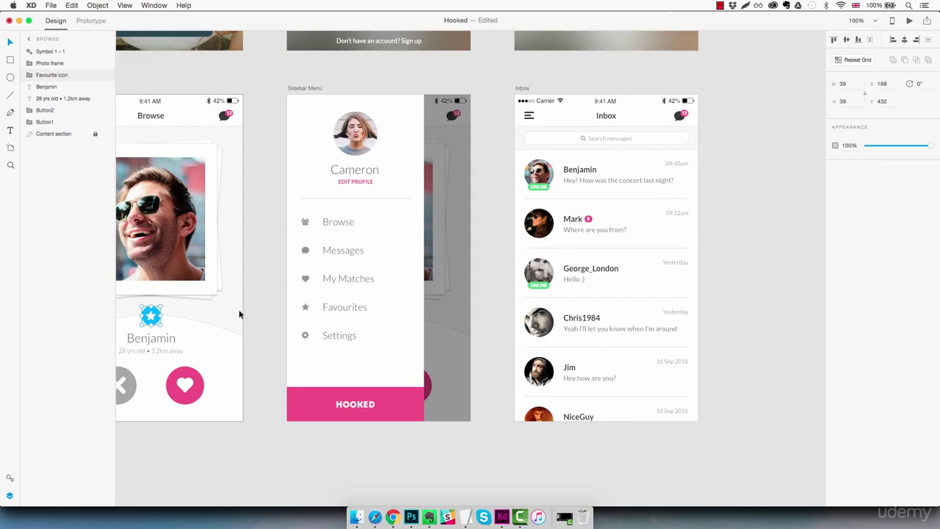
click(563, 329)
key(super+v)
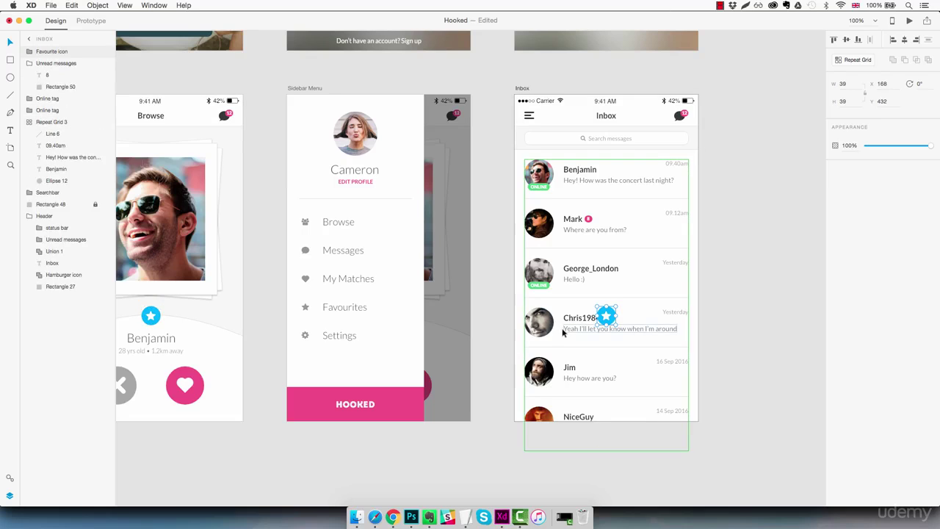
Scale the pasted Favourite icon down to about 14.31 px and place it on the fourth row's photo's upper-right edge at X 62, Y 434.
key(z)
click(627, 309)
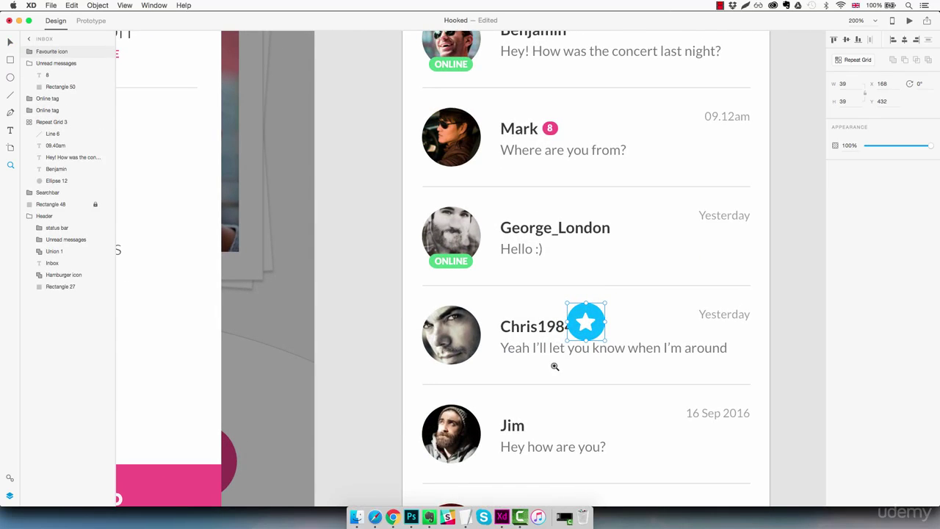
drag(604, 341, 482, 317)
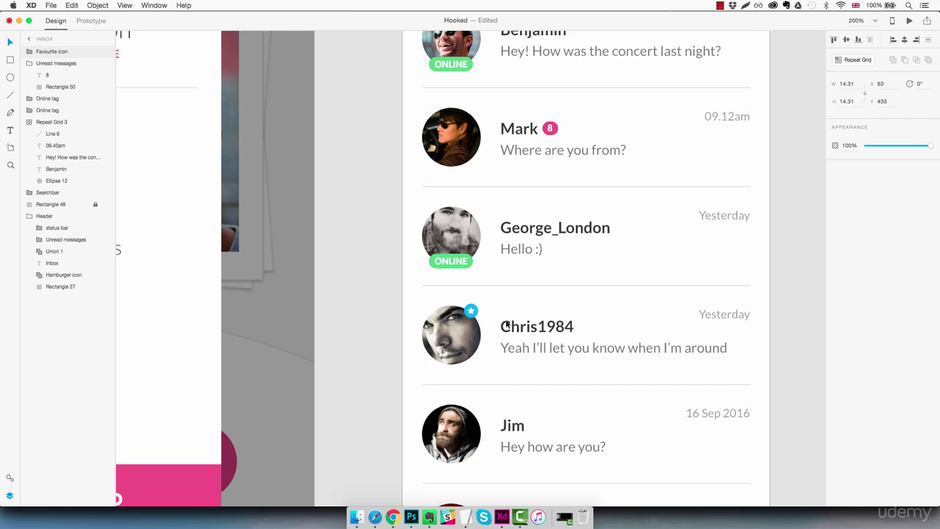
key(Right)
key(Down)
Recolor the Favourite icon's circle with the yellow secondary color sampled from the Colors artboard.
double_click(472, 312)
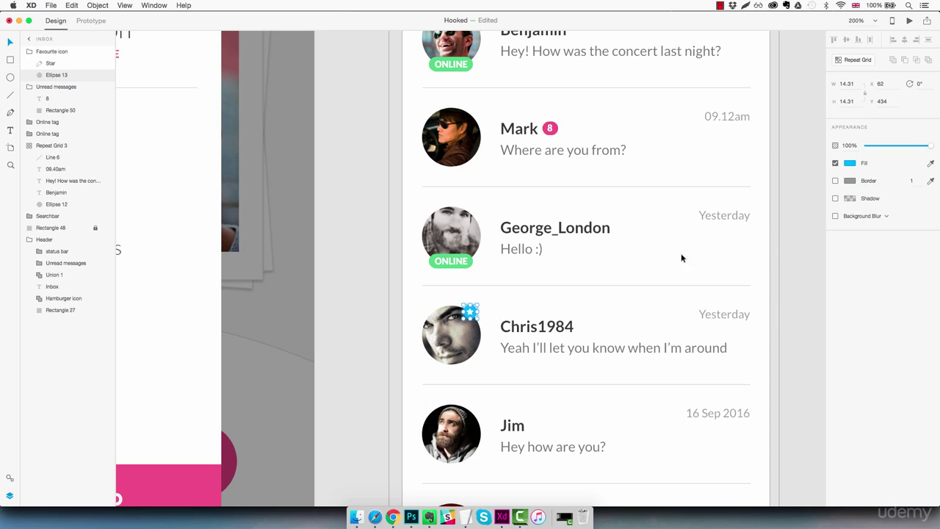
key(super+0)
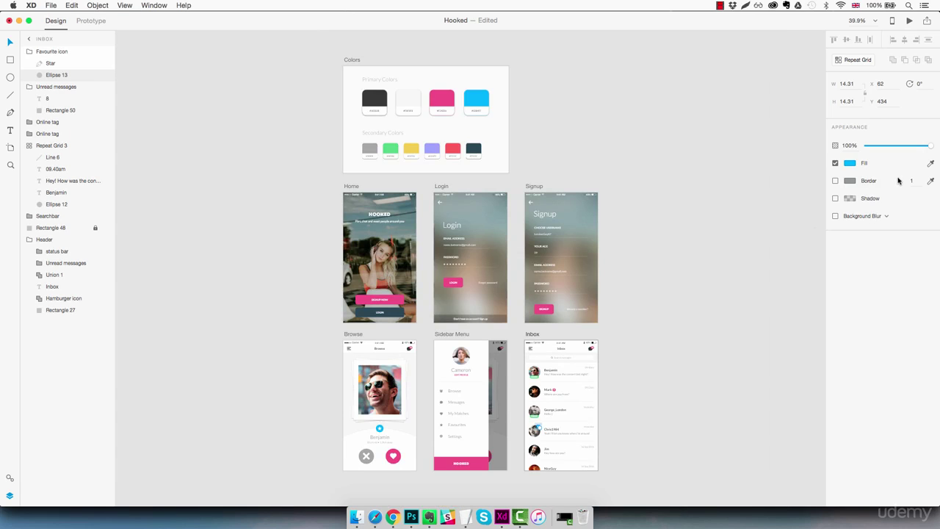
click(931, 164)
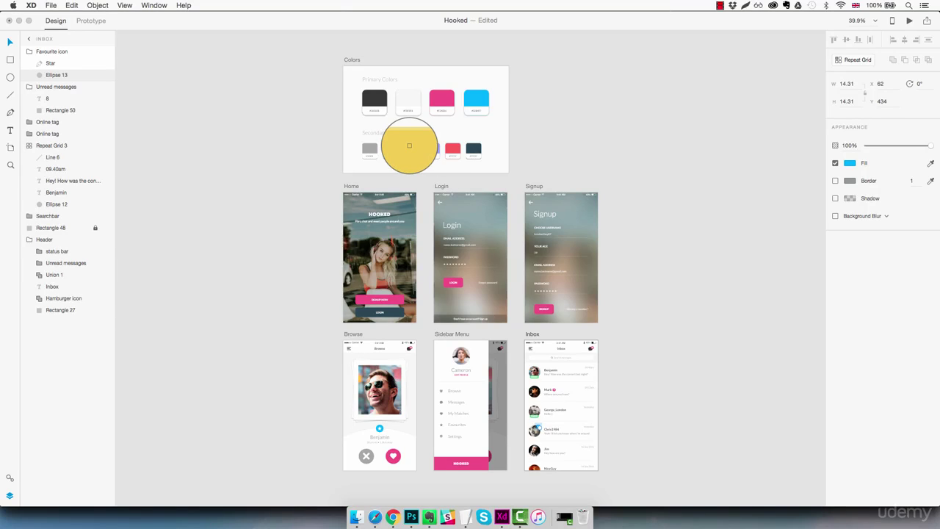
click(409, 145)
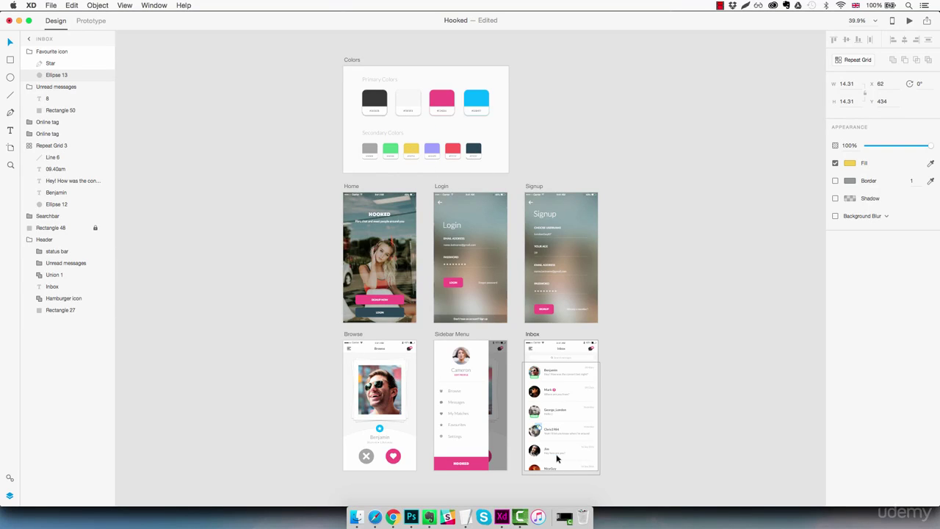
key(Escape)
Enlarge the yellow Favourite icon on the fourth row's photo to about 18.06 px.
scroll(537, 434, up, 5)
scroll(537, 434, up, 10)
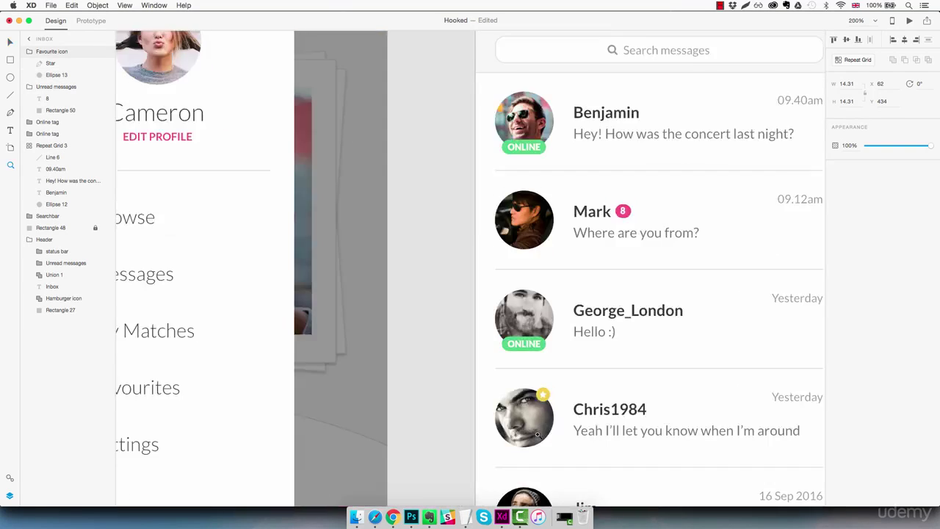
key(super+1)
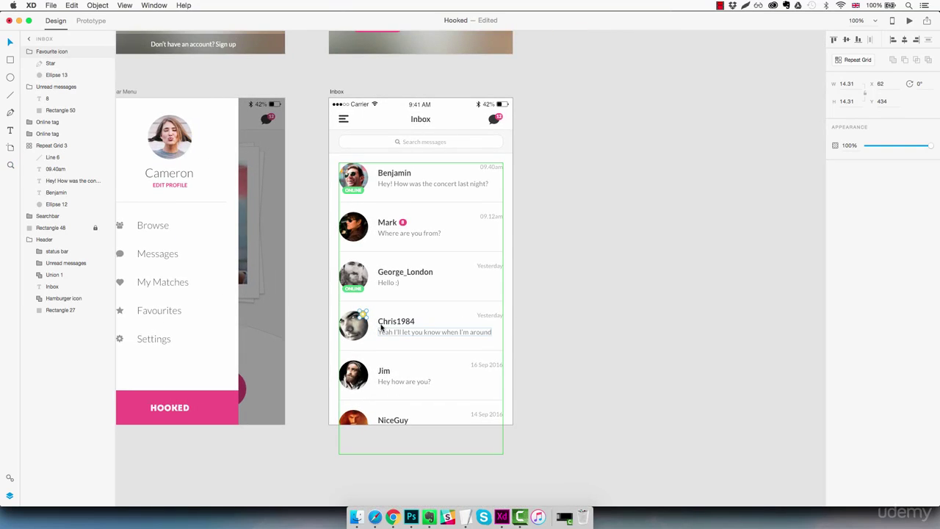
click(347, 326)
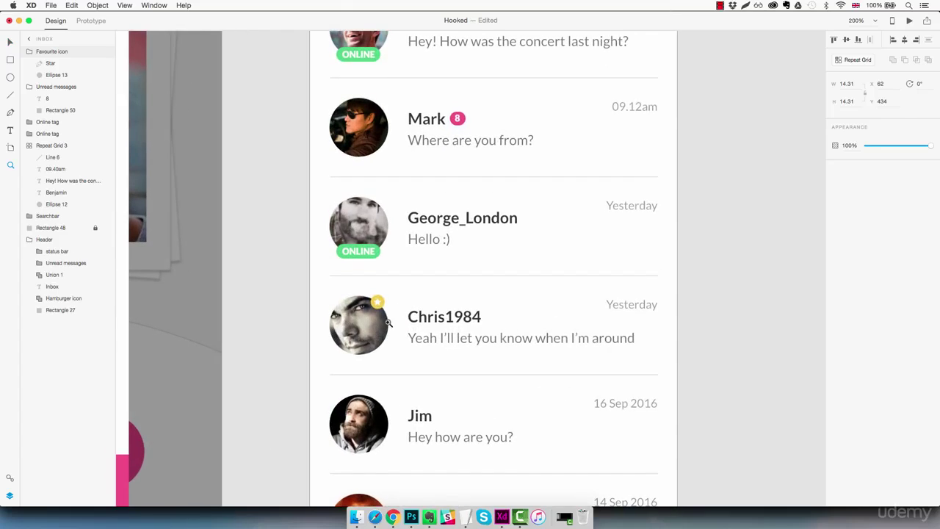
drag(383, 307, 389, 314)
key(super+1)
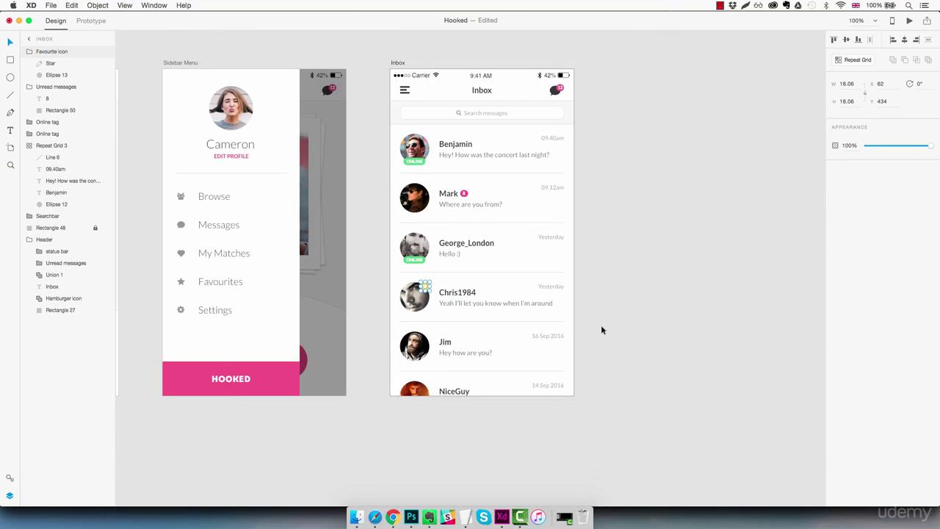
click(601, 329)
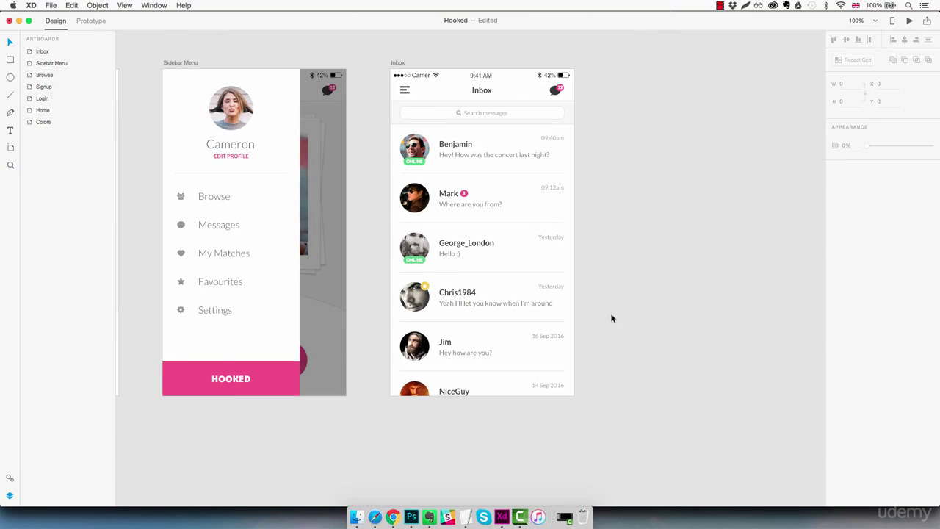
Collapse the Favourite icon, Unread messages, Repeat Grid 3 and Header layers of the Inbox artboard.
drag(612, 318, 566, 335)
click(500, 287)
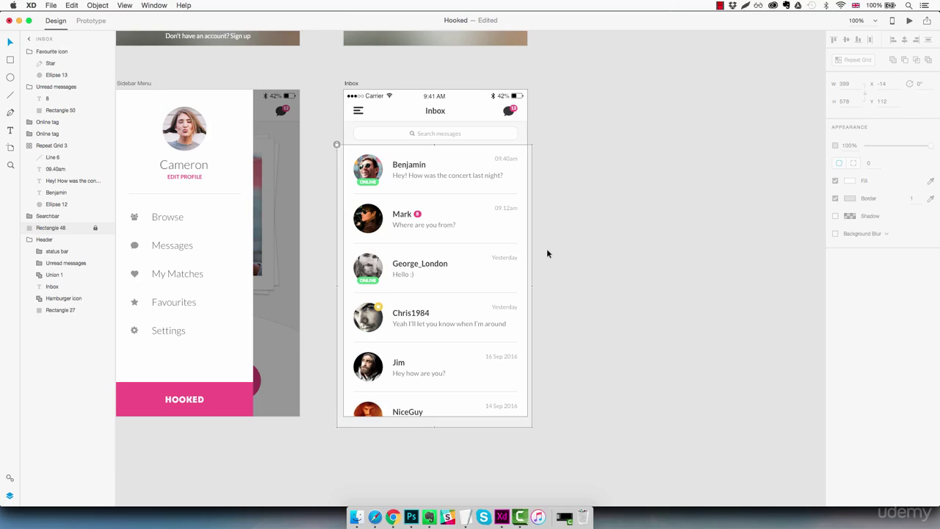
click(28, 51)
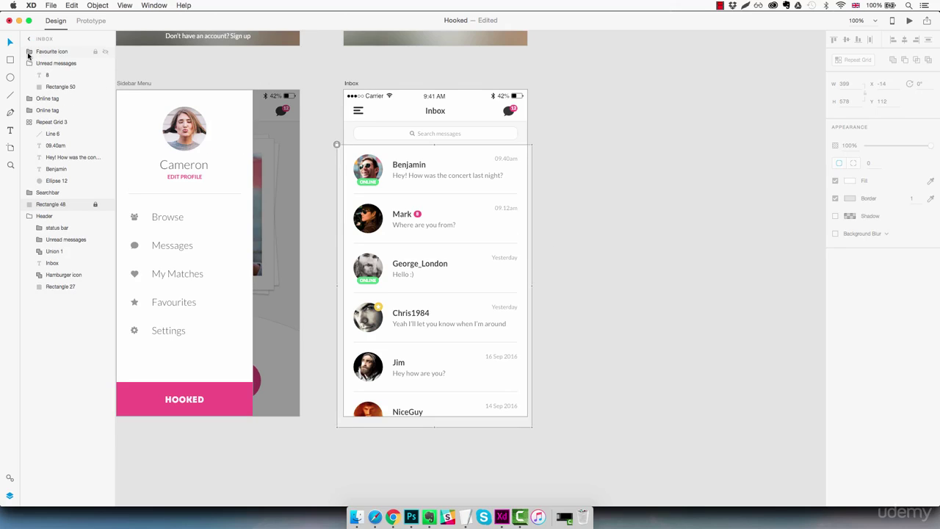
click(28, 64)
click(29, 98)
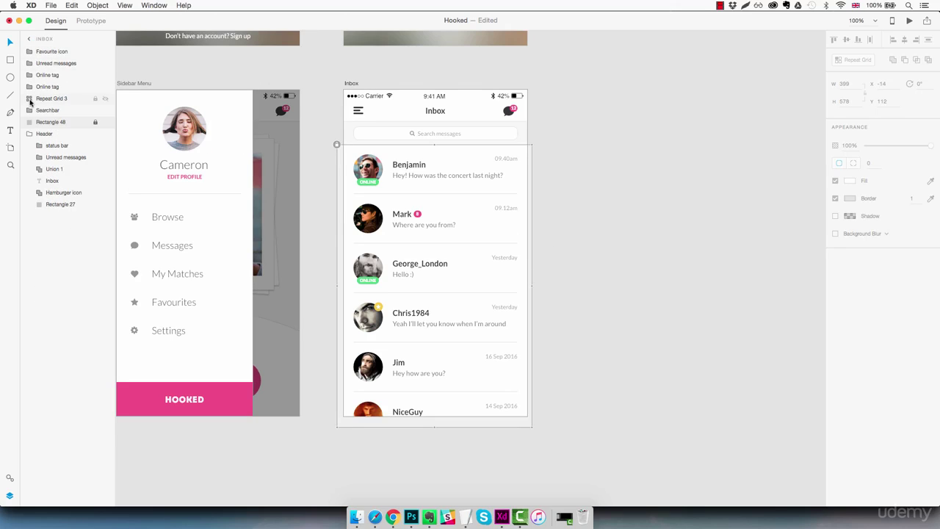
click(29, 135)
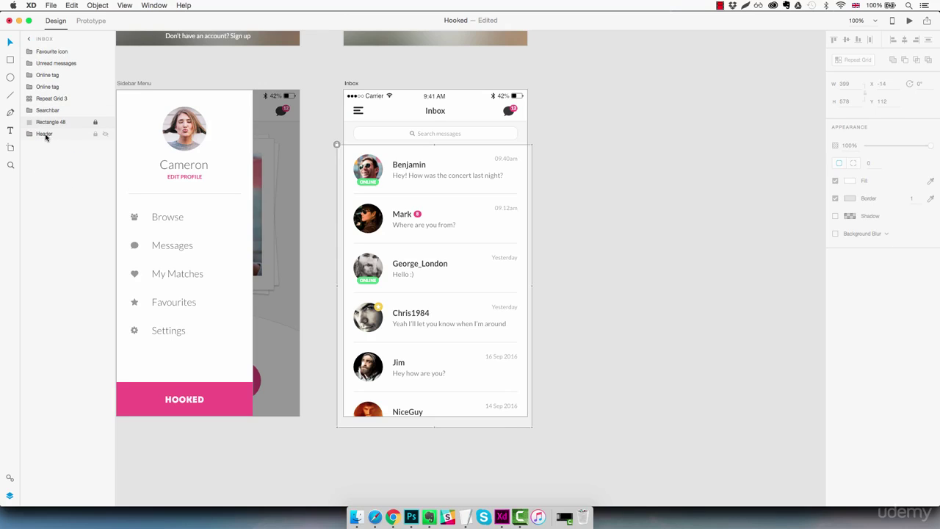
Reorder the Inbox layers so Header comes first, followed by Searchbar and Repeat Grid 3.
drag(46, 134, 69, 51)
drag(57, 122, 70, 58)
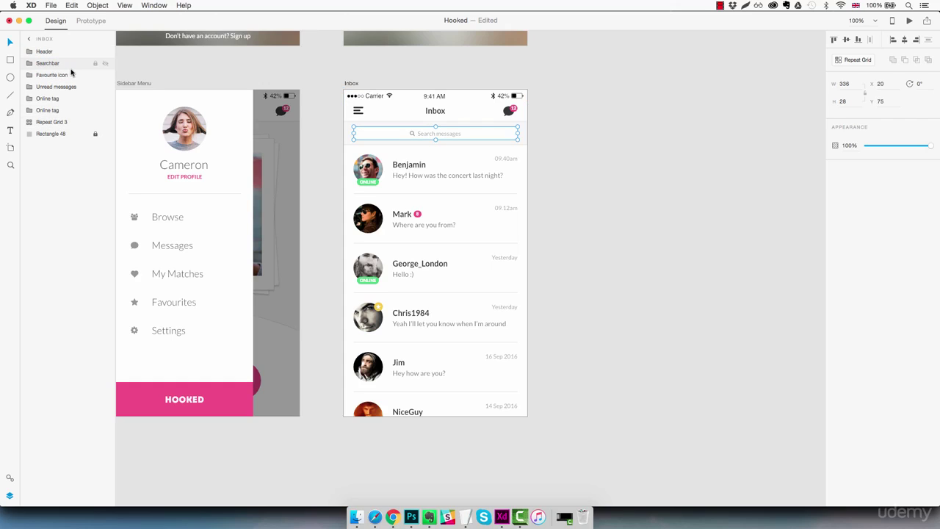
click(62, 122)
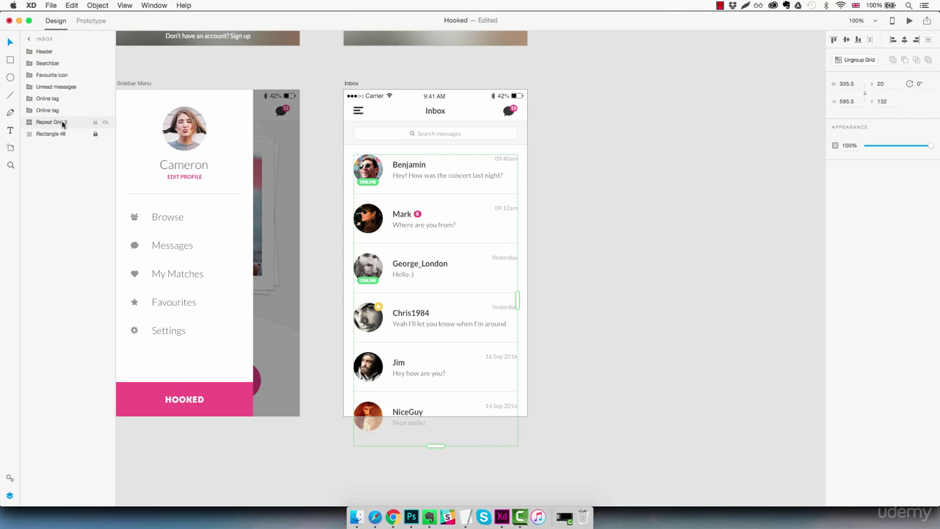
drag(61, 125, 71, 74)
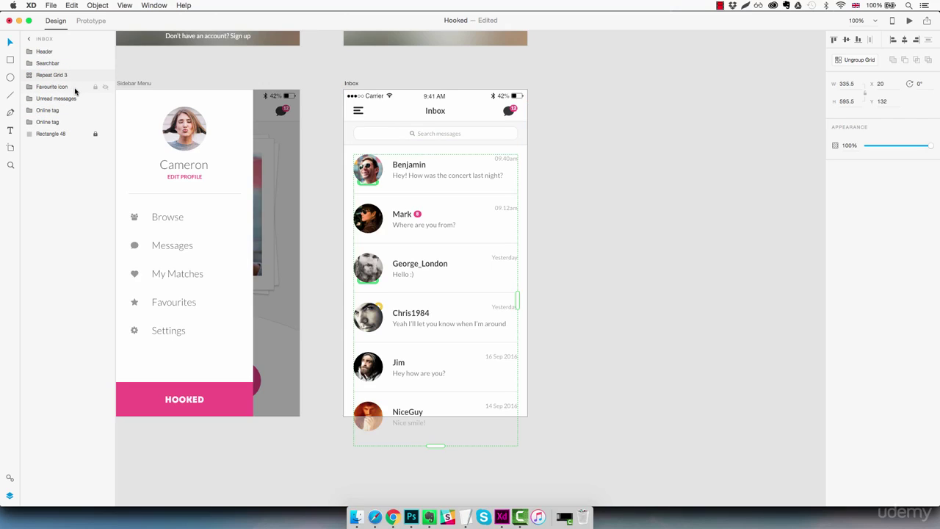
Group the Favourite icon, Unread messages and both Online tags as Chat elements, and move the group above Repeat Grid 3.
click(70, 89)
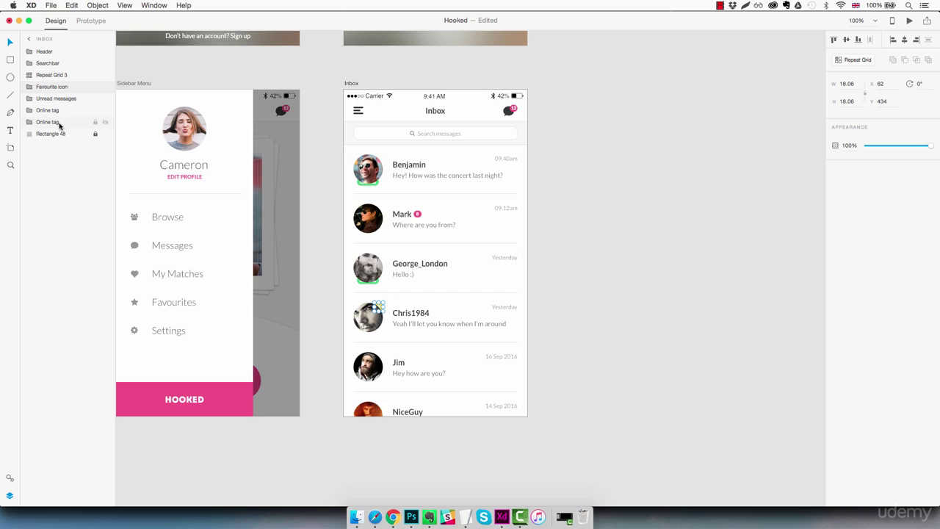
shift+click(60, 125)
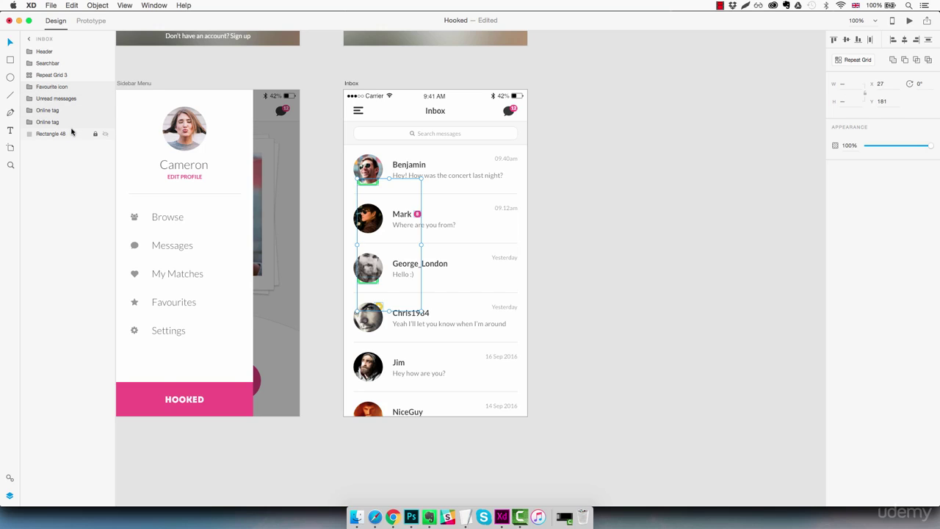
key(super+g)
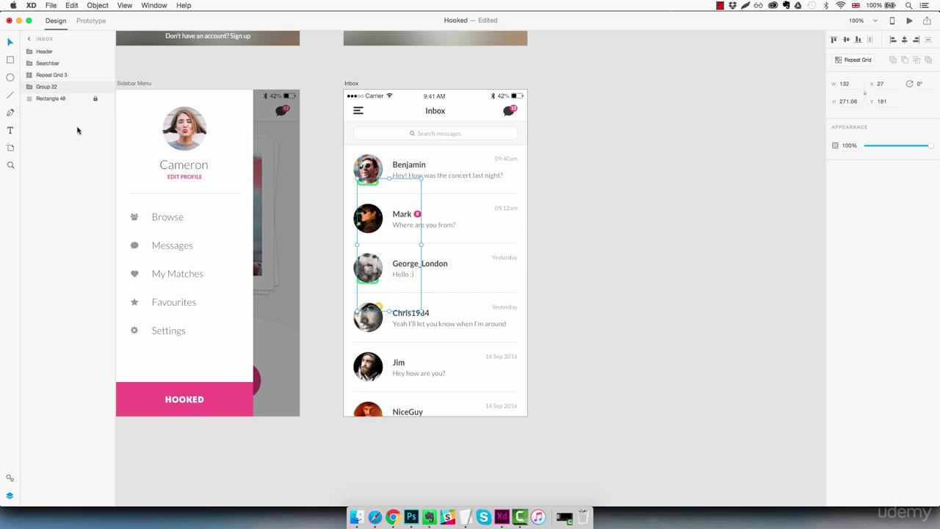
double_click(52, 87)
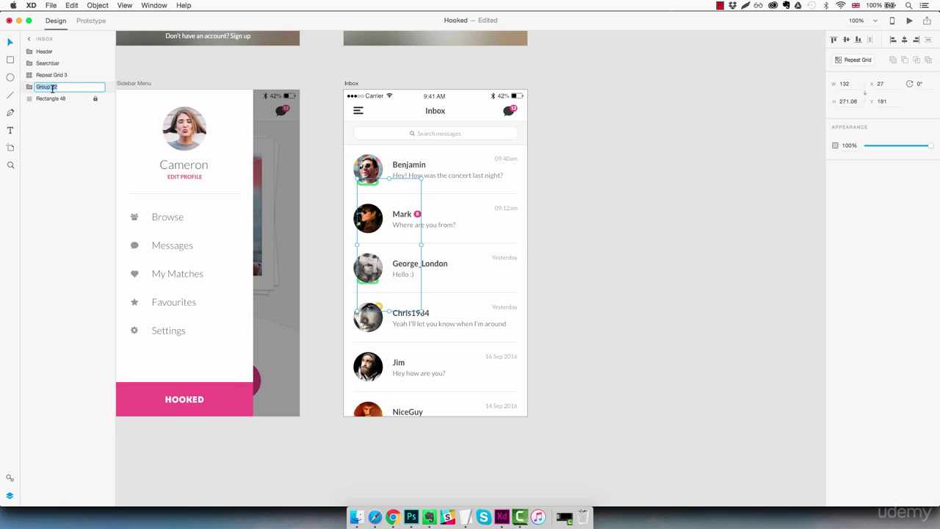
text(Chat elements)
key(Return)
drag(52, 90, 51, 74)
click(603, 250)
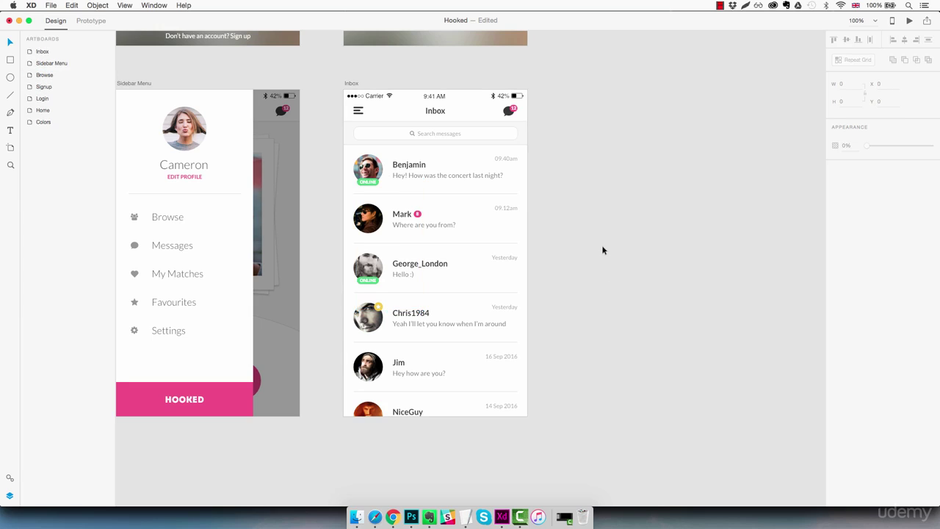